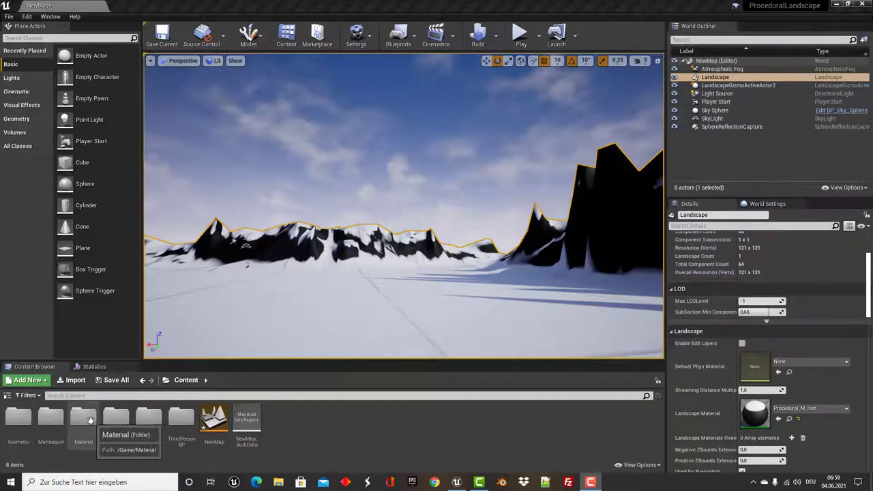
- Open the Material folder in the Content Browser
right_click(301, 414)
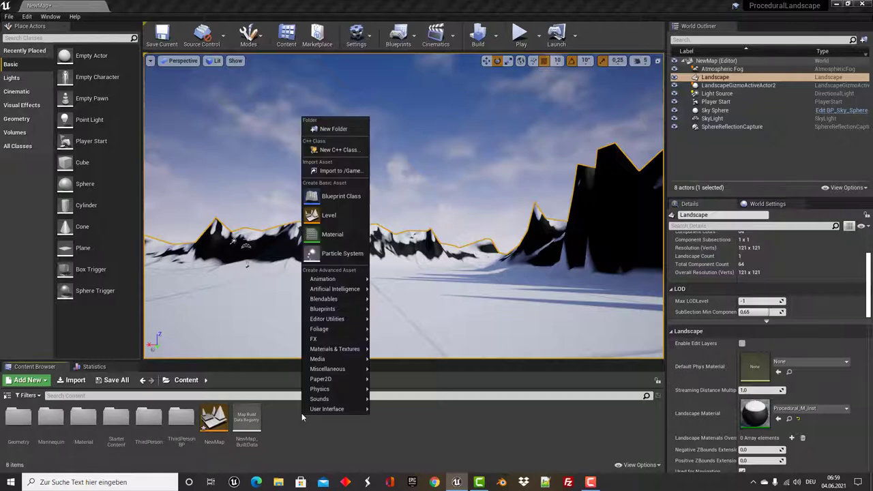
left_click(128, 464)
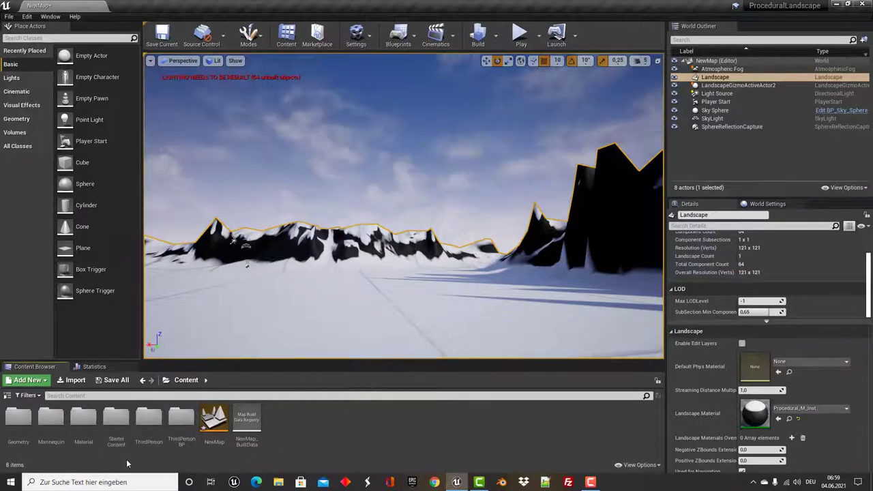
double_click(81, 420)
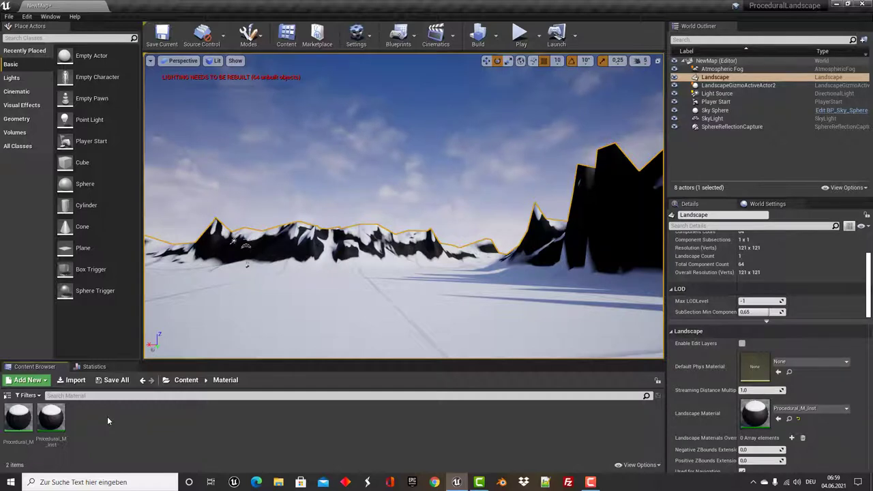
- Create a new Material asset there named GeneratedBand_M
right_click(107, 421)
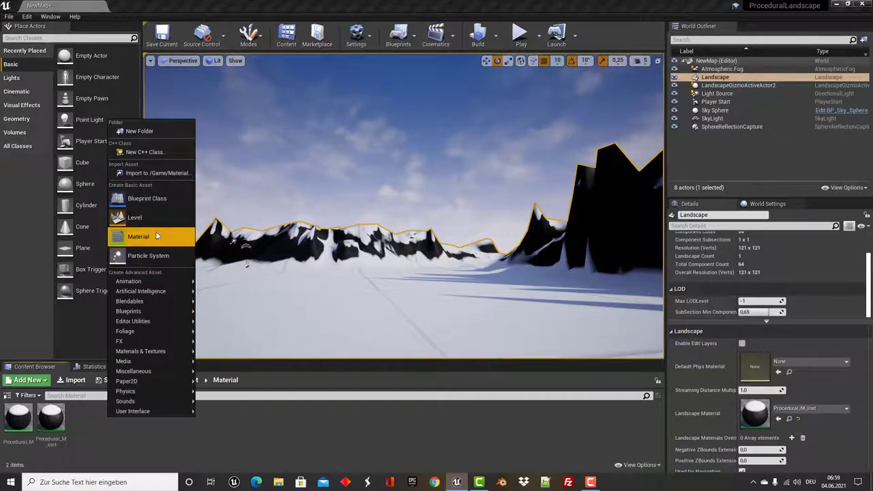
left_click(139, 236)
type("G")
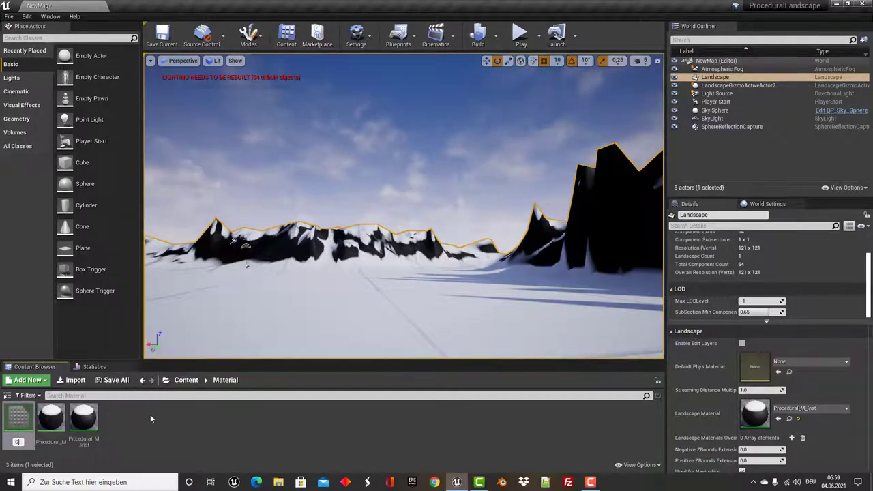
type("enerated")
key("Return")
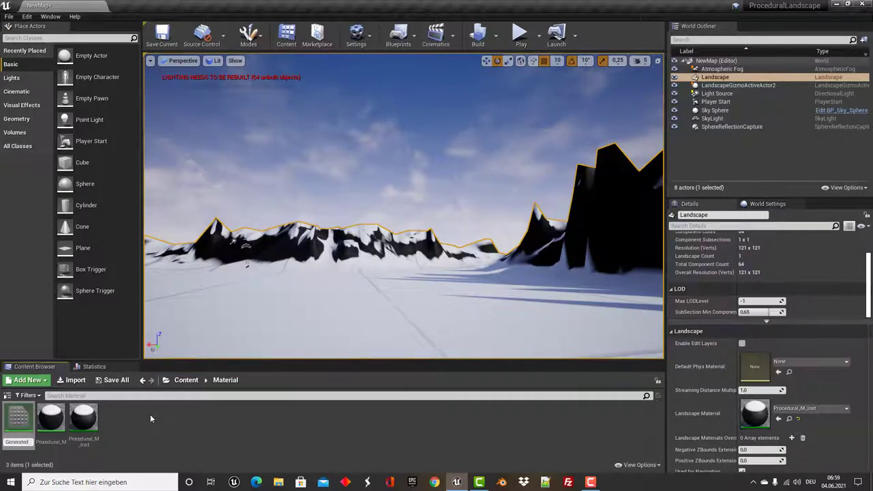
type("B")
type("a")
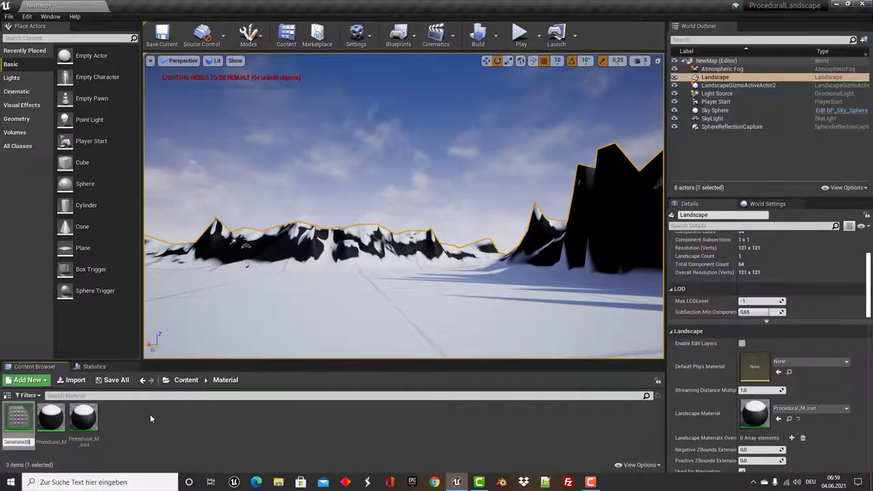
type("lend_M")
key("Return")
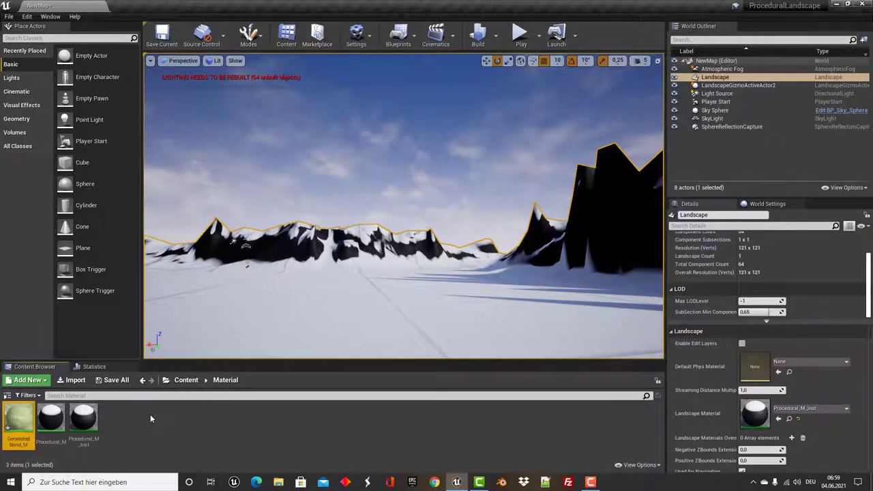
- Open GeneratedBand_M, shift the output node right, and add a GeneratedBand function node
double_click(18, 415)
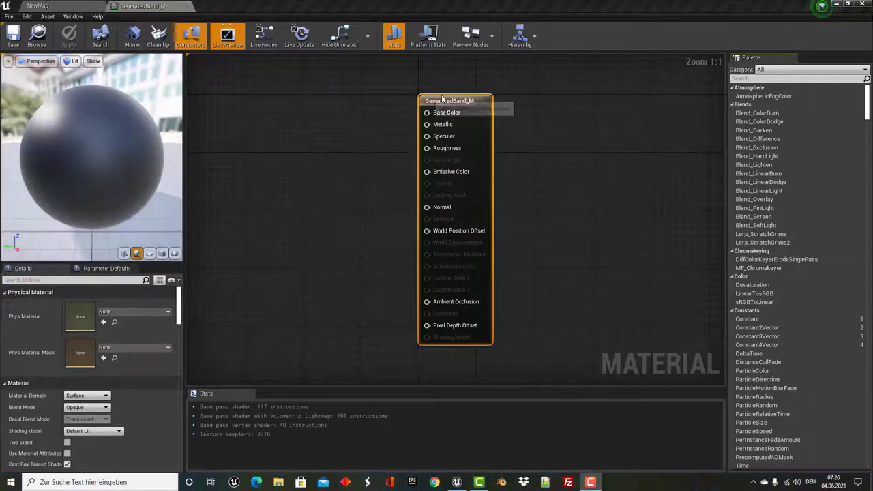
left_click_drag(440, 95, 601, 91)
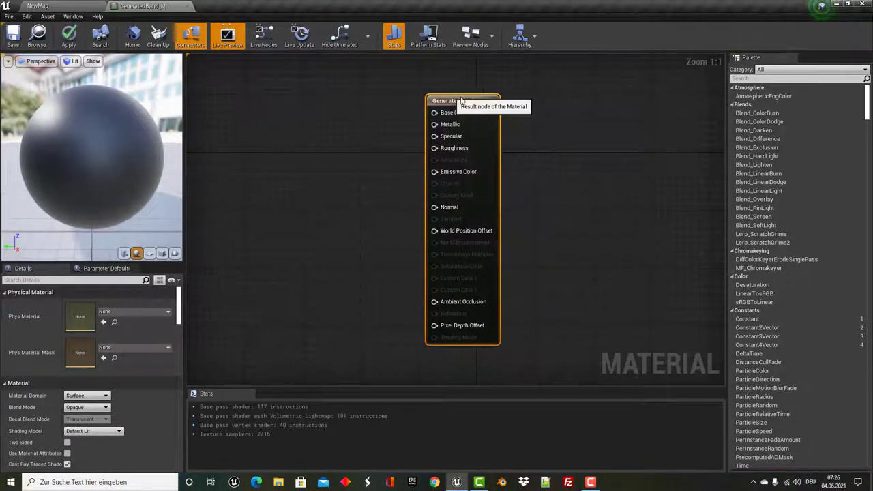
right_click(402, 166)
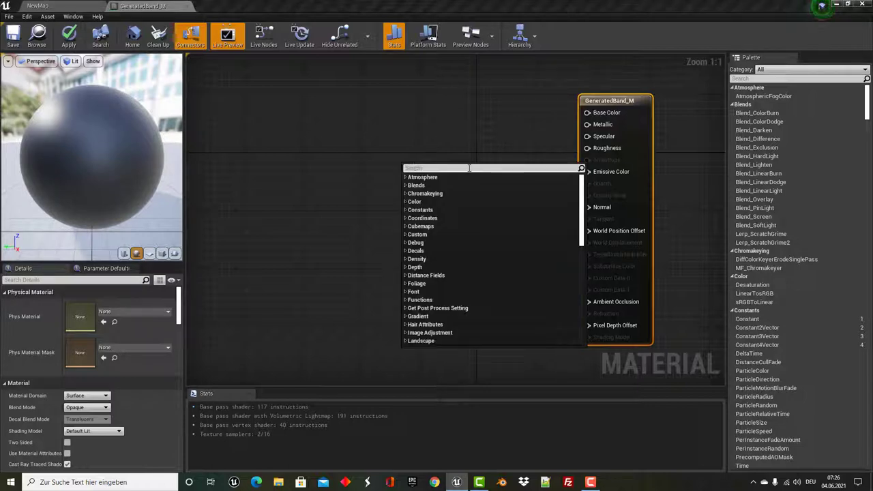
type("gener")
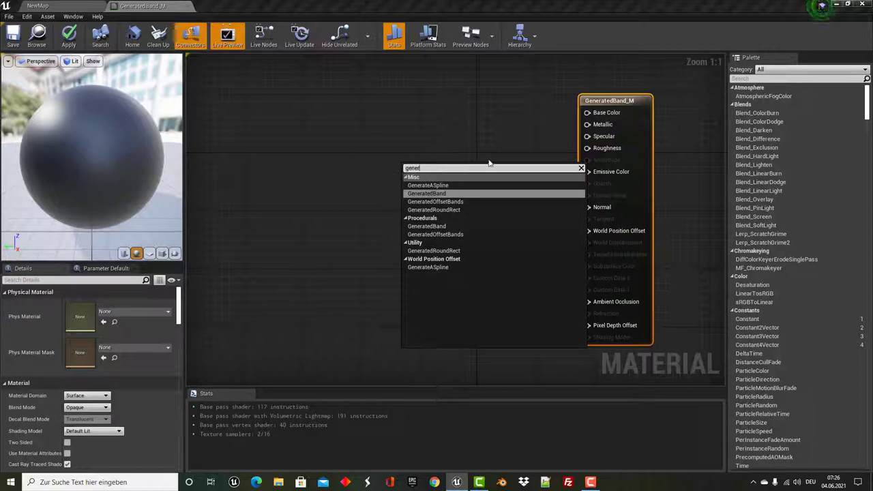
left_click(430, 194)
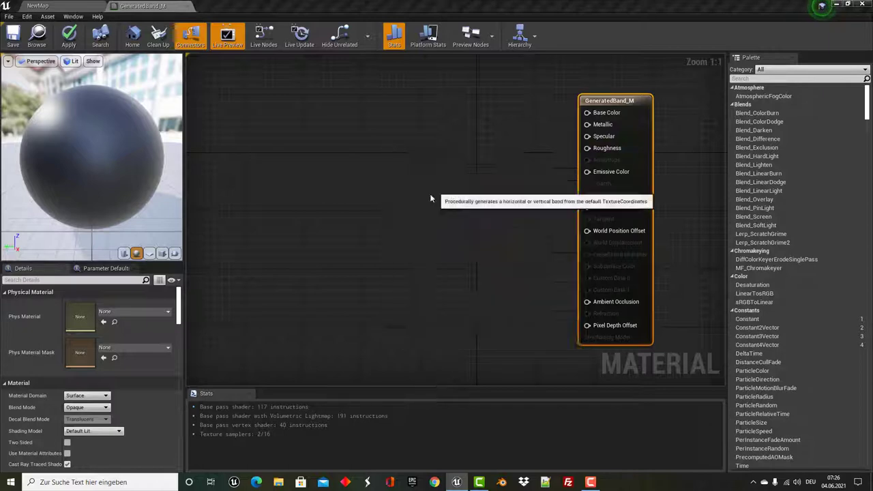
- Position the GeneratedBand node just left of the material output node
left_click_drag(409, 168, 396, 133)
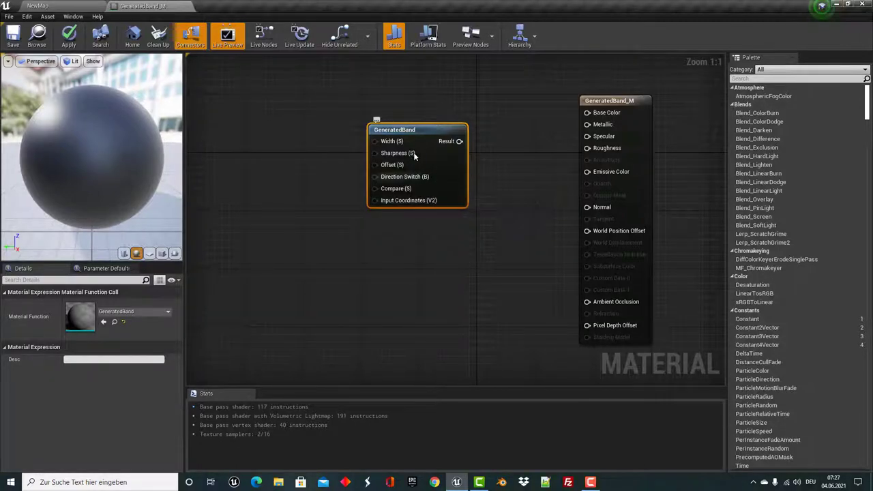
left_click_drag(426, 130, 430, 128)
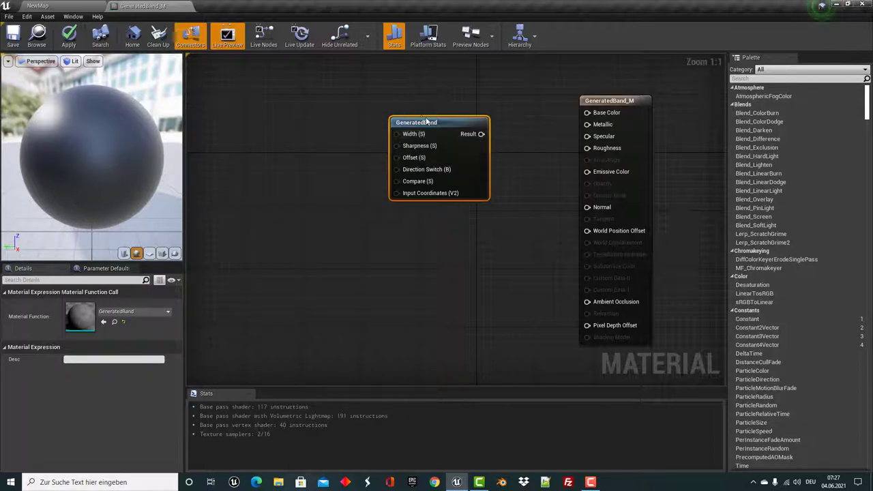
left_click_drag(423, 126, 408, 129)
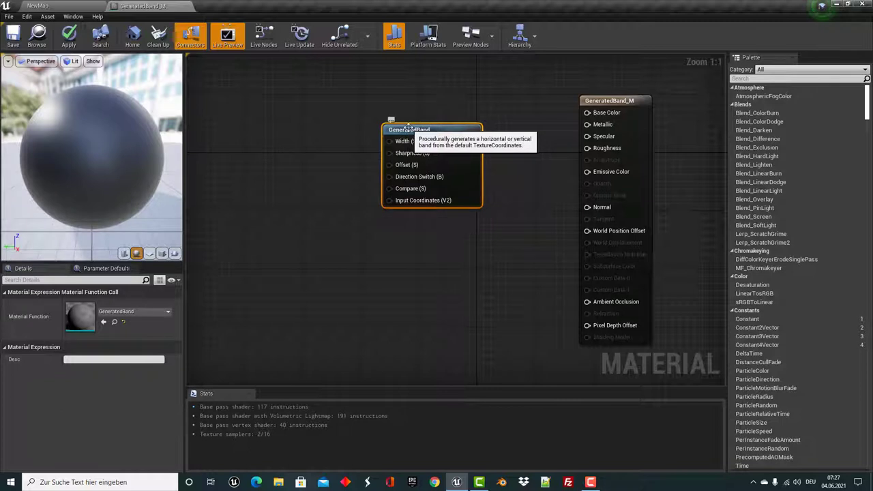
left_click_drag(408, 128, 415, 121)
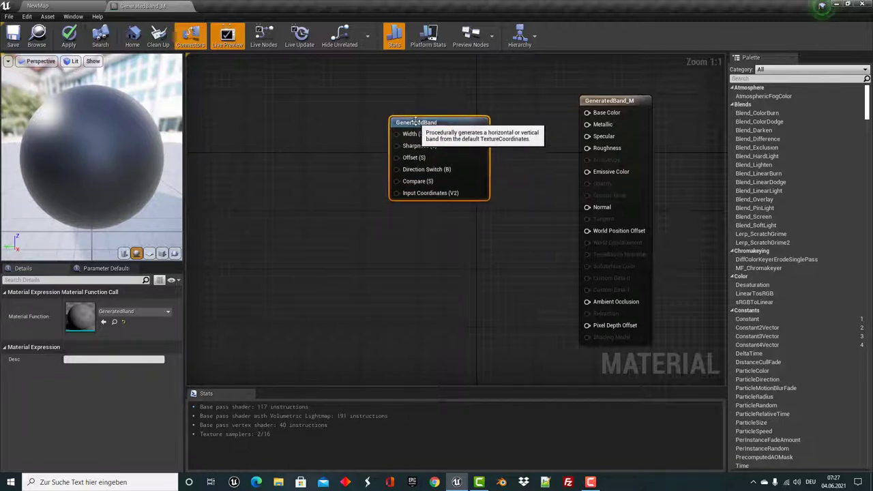
- Add a scalar parameter named Width left of the GeneratedBand node
left_click(261, 110)
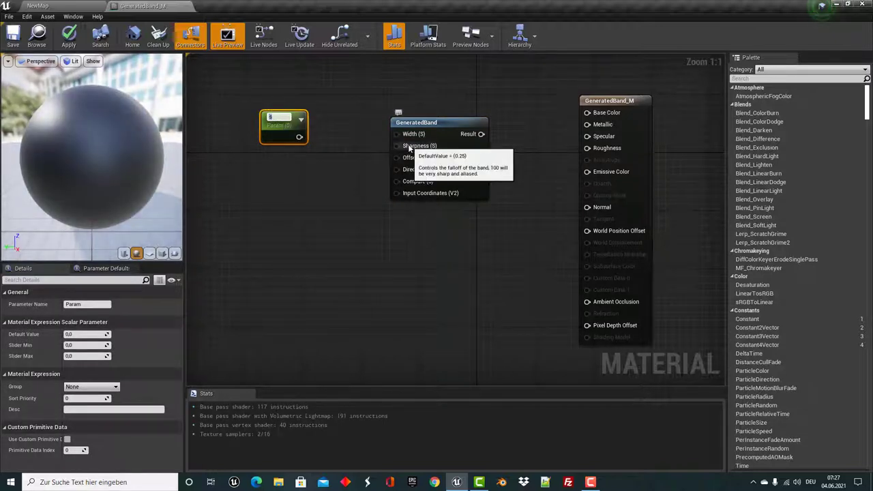
type("Wid")
type("th")
key("Return")
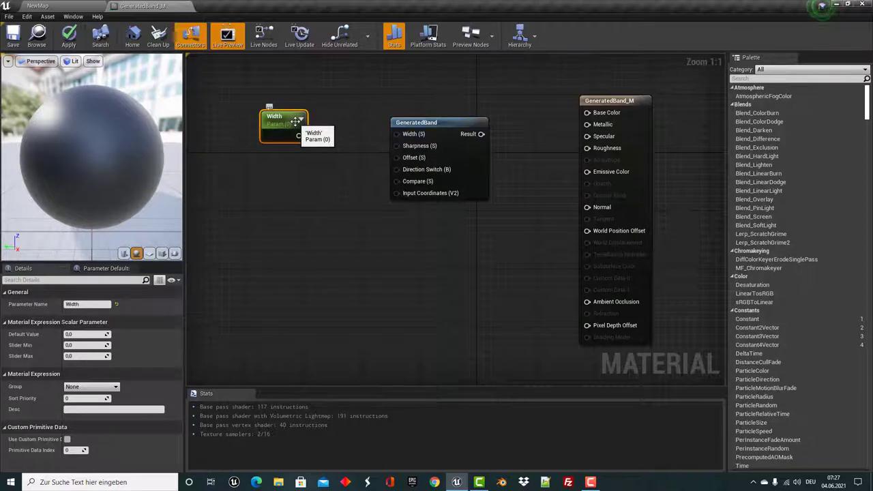
- Duplicate Width into a Sharpness parameter stacked directly under it
key("ctrl+w")
left_click_drag(312, 135, 278, 161)
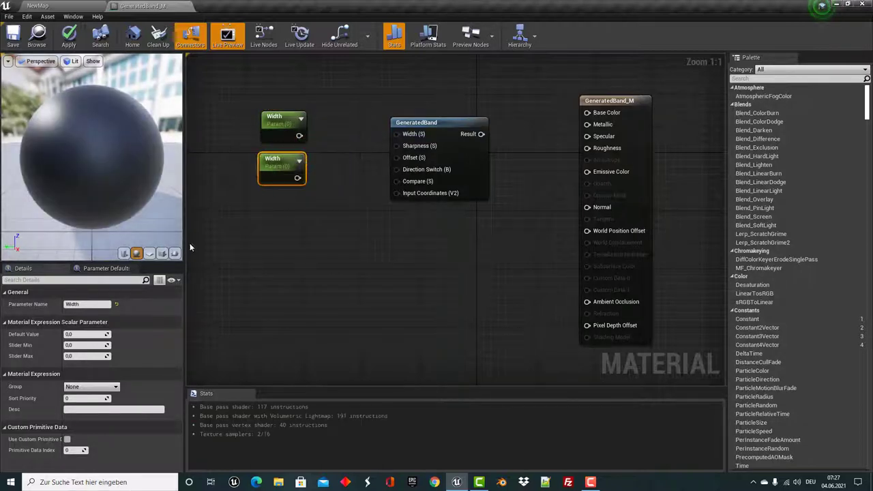
left_click(73, 305)
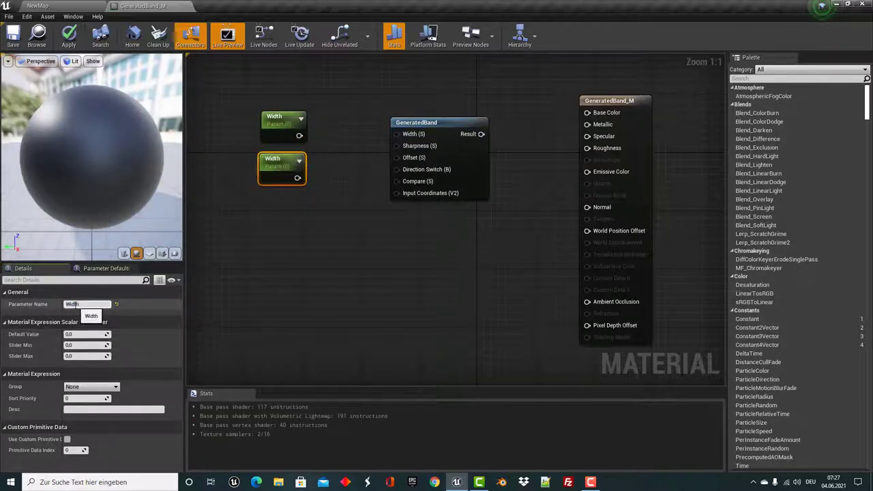
left_click(77, 305)
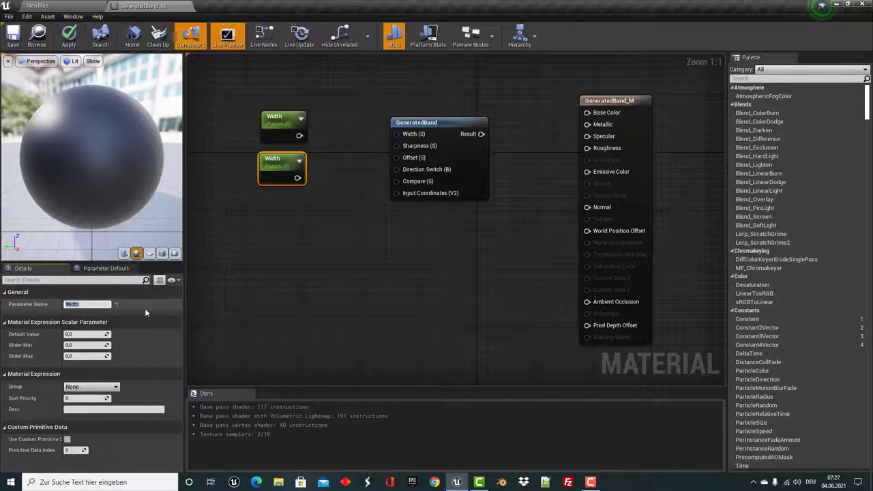
type("Sharp")
type("ness")
key("Return")
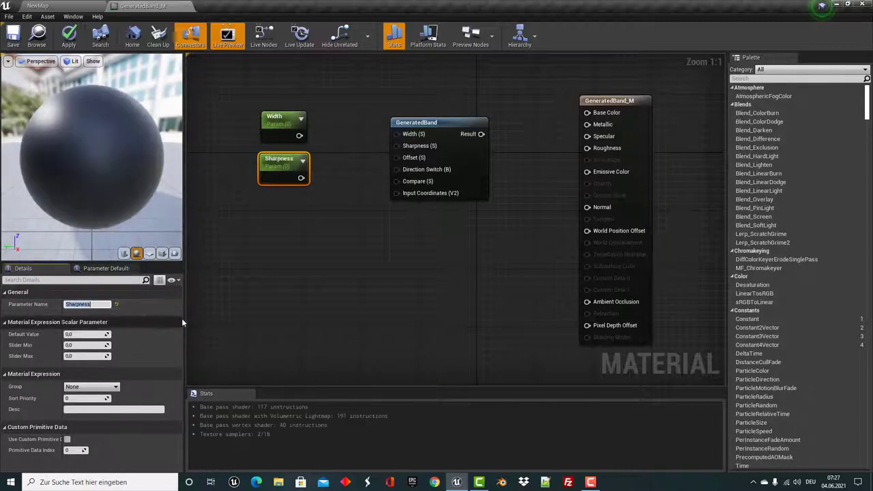
left_click_drag(285, 121, 289, 83)
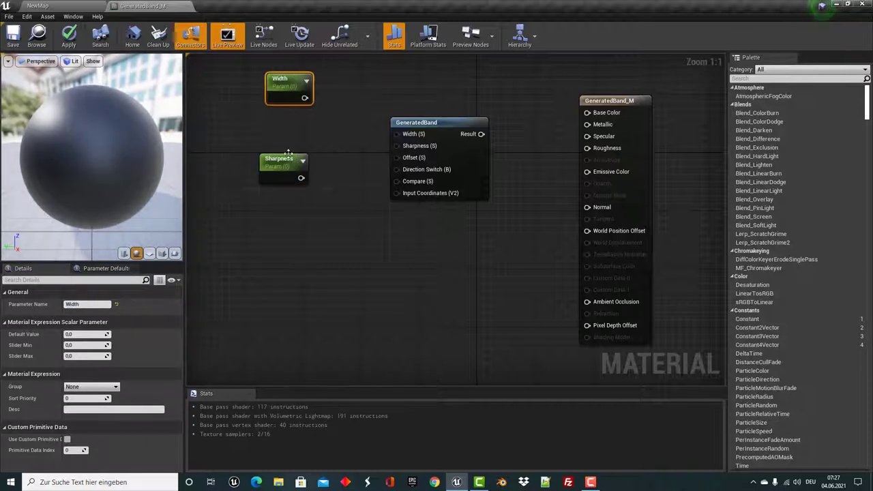
left_click_drag(288, 159, 295, 122)
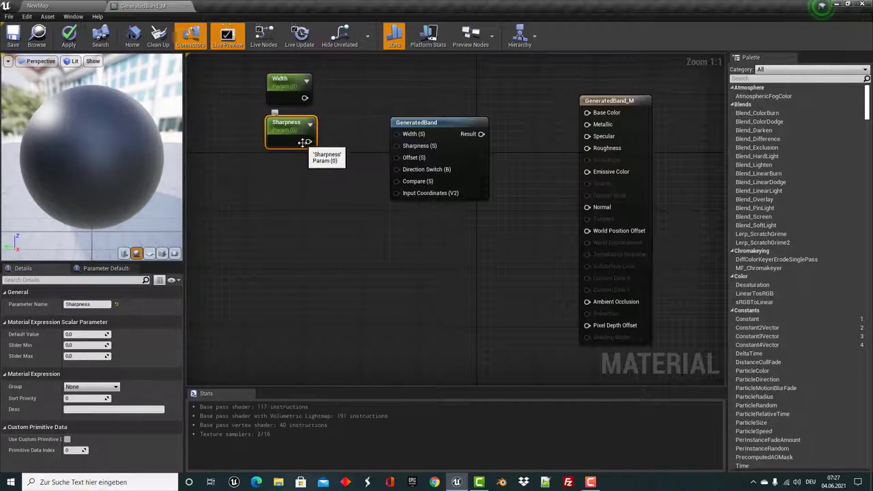
- Duplicate Sharpness into a third parameter named Offset below it
key("ctrl+w")
left_click_drag(314, 151, 295, 168)
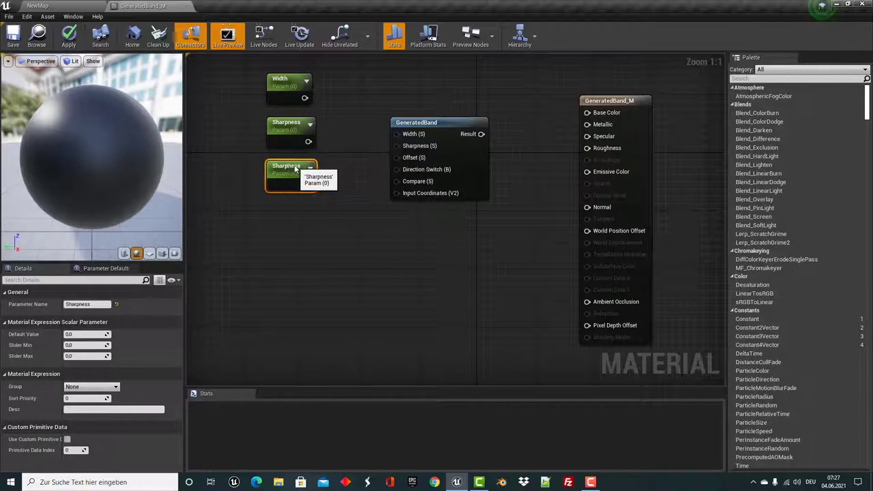
left_click(89, 304)
type("O")
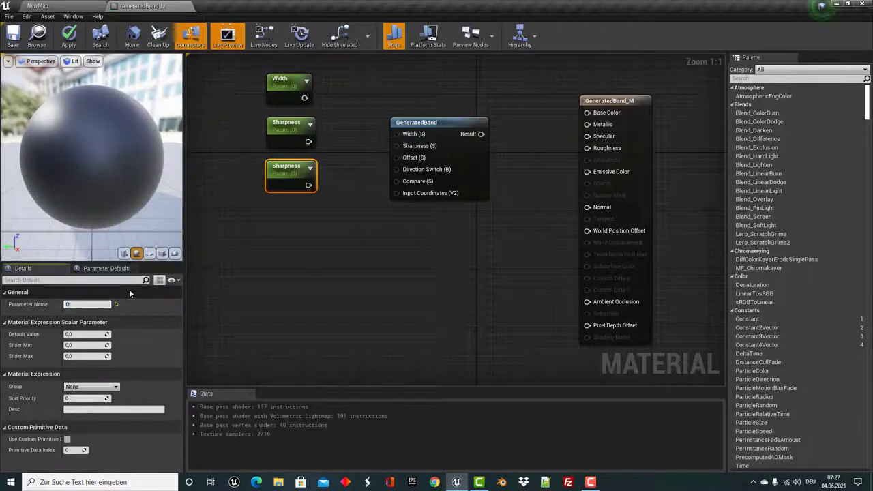
type("ffset")
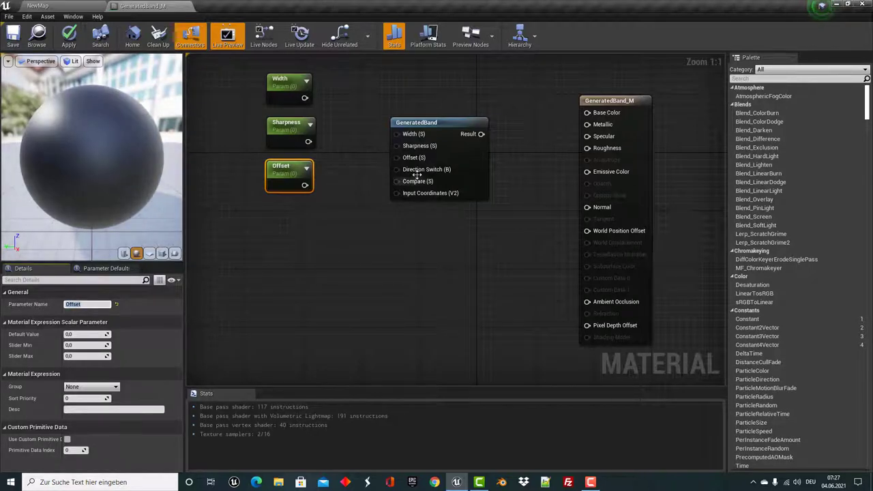
- Add a Static Bool node and leave its value at False
mouse_move(420, 173)
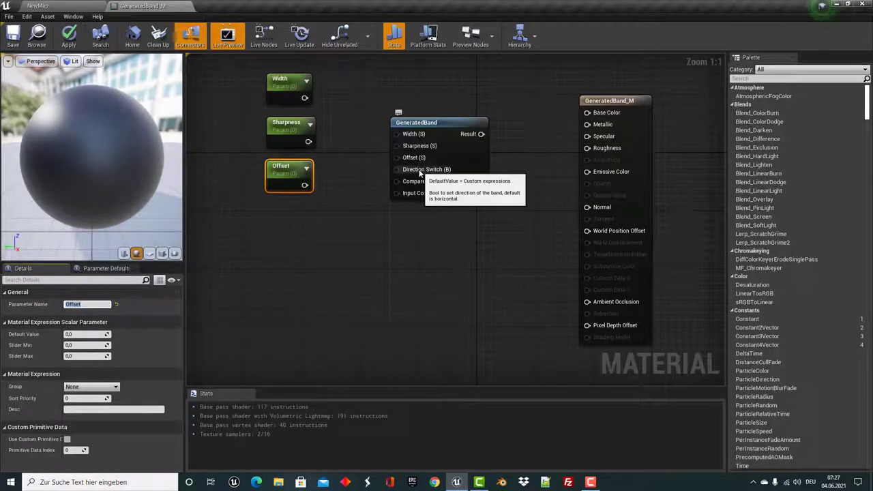
right_click(293, 207)
type("bool")
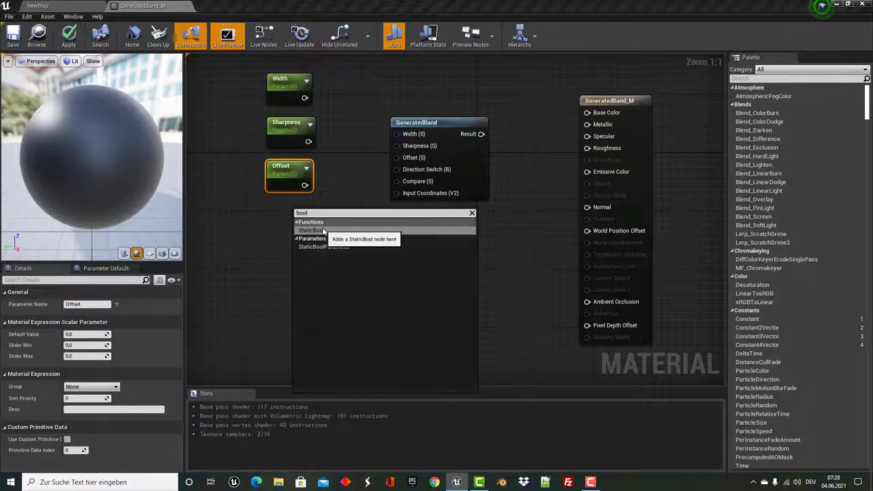
left_click(324, 231)
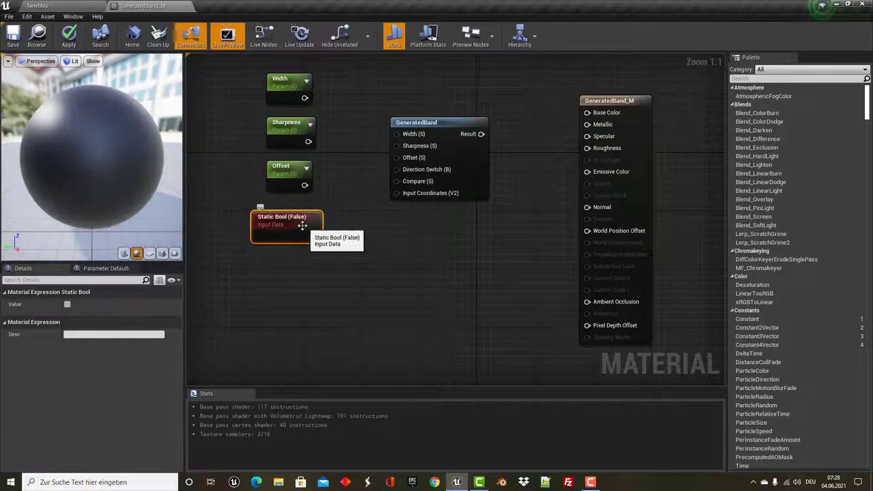
left_click(68, 304)
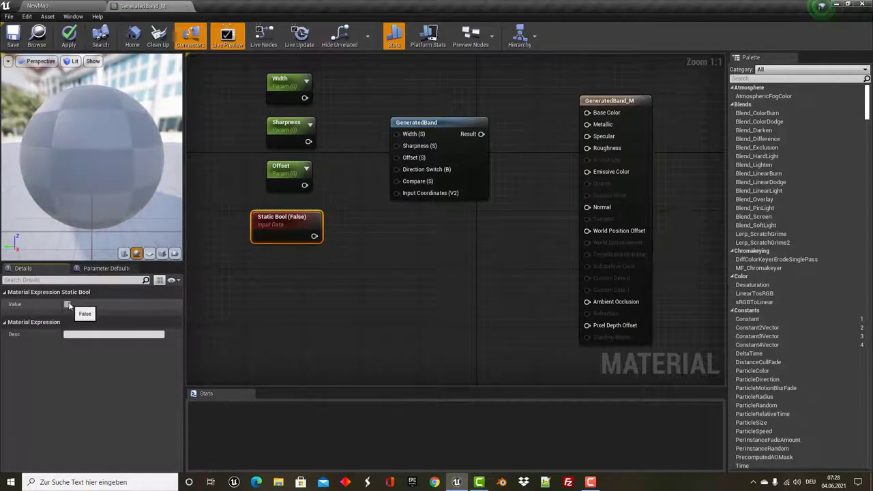
left_click(68, 304)
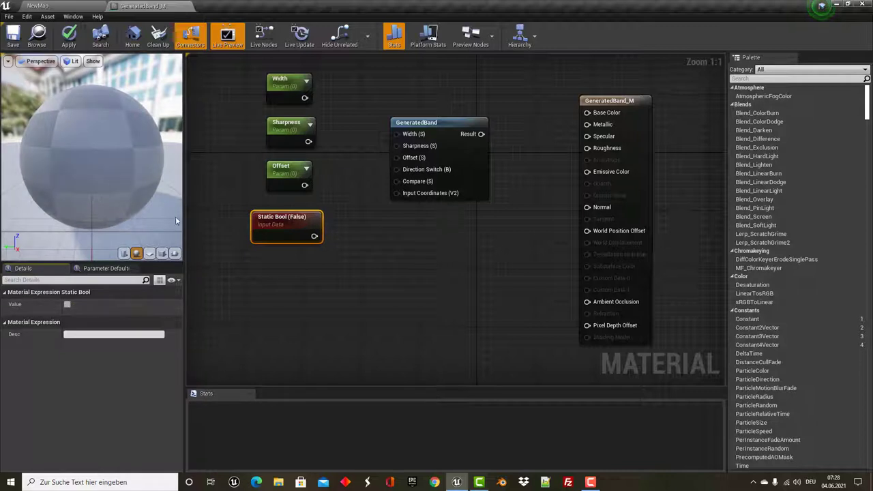
- Arrange Static Bool under Offset and move all four nodes together as a column
left_click(317, 287)
left_click_drag(287, 218, 294, 204)
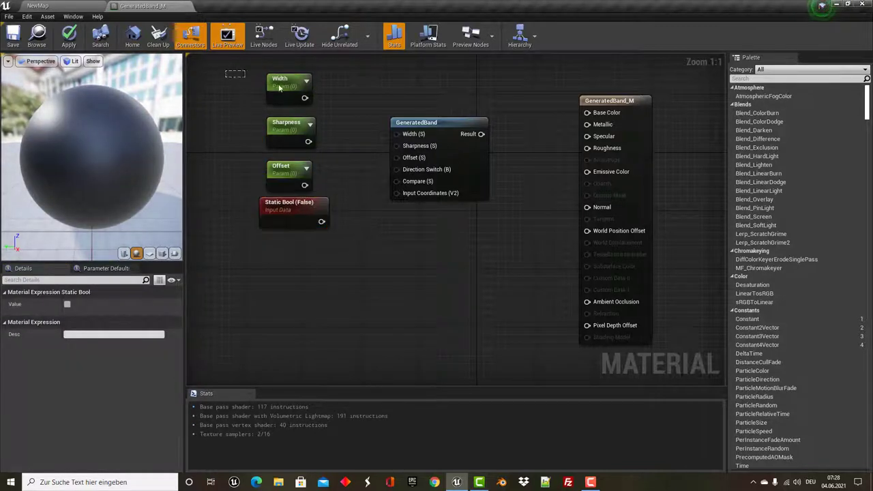
mouse_move(215, 71)
left_mouse_down()
mouse_move(319, 217)
mouse_move(331, 160)
left_mouse_up()
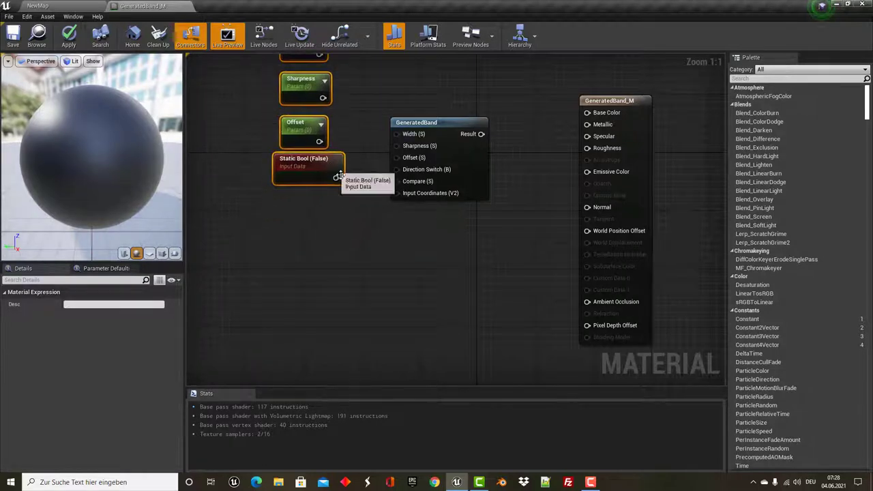
right_click_drag(352, 192, 410, 219)
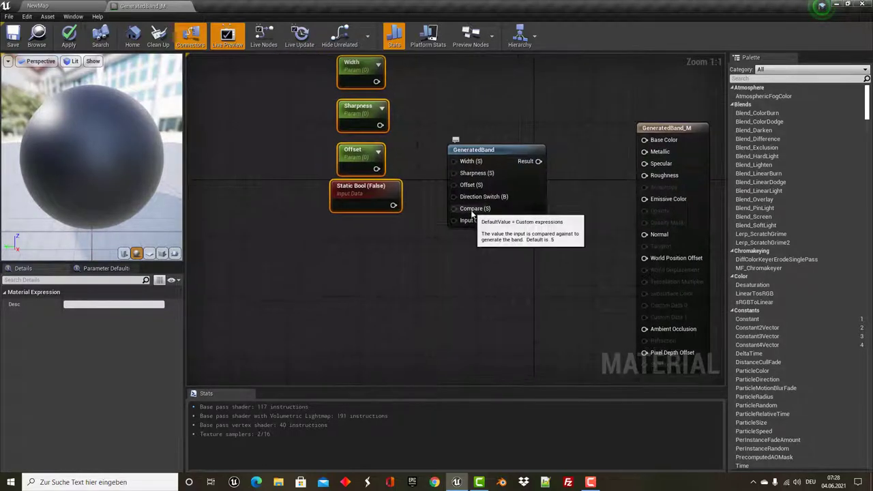
- Duplicate Offset into a Compare parameter below Static Bool
left_click(366, 150)
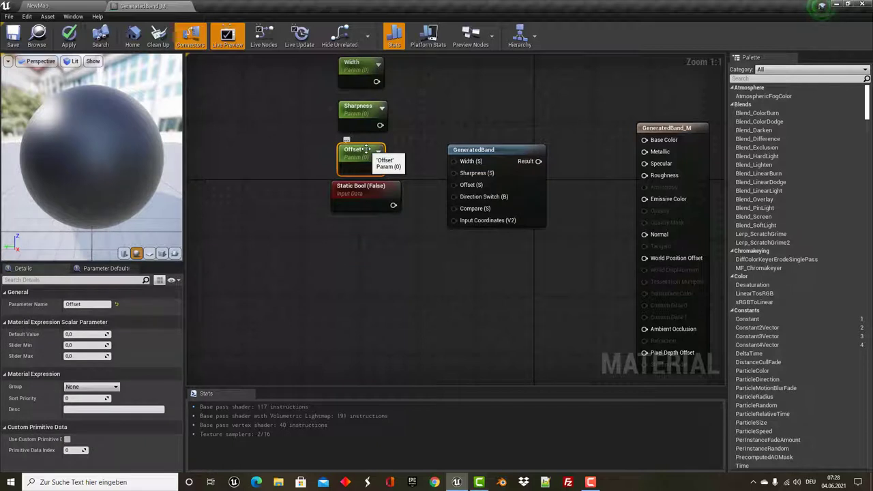
key("ctrl+w")
left_click_drag(406, 154, 380, 228)
left_click(88, 305)
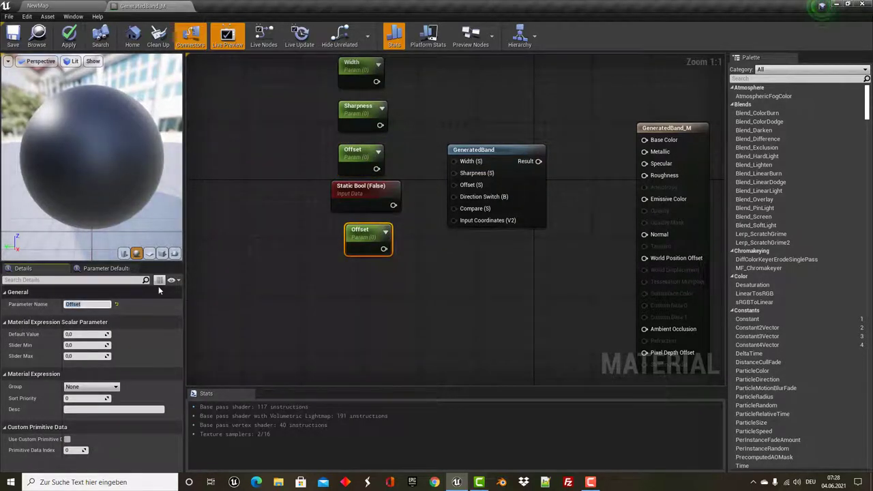
type("Compare")
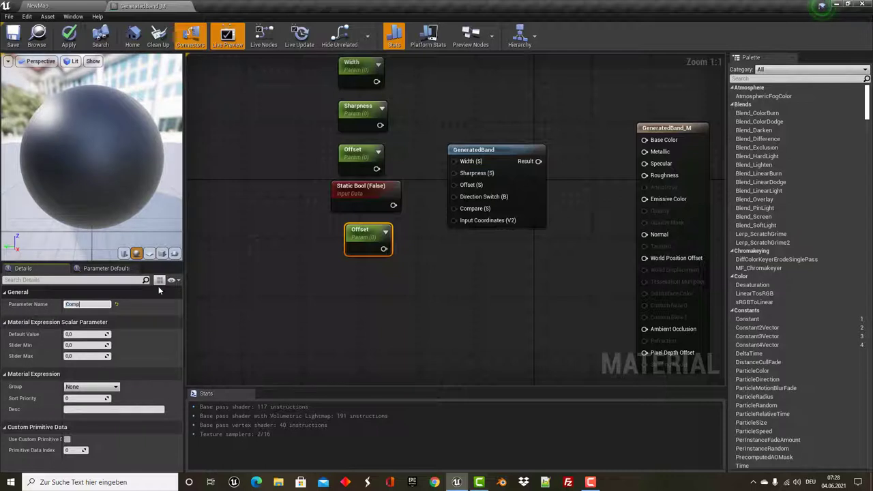
key("Return")
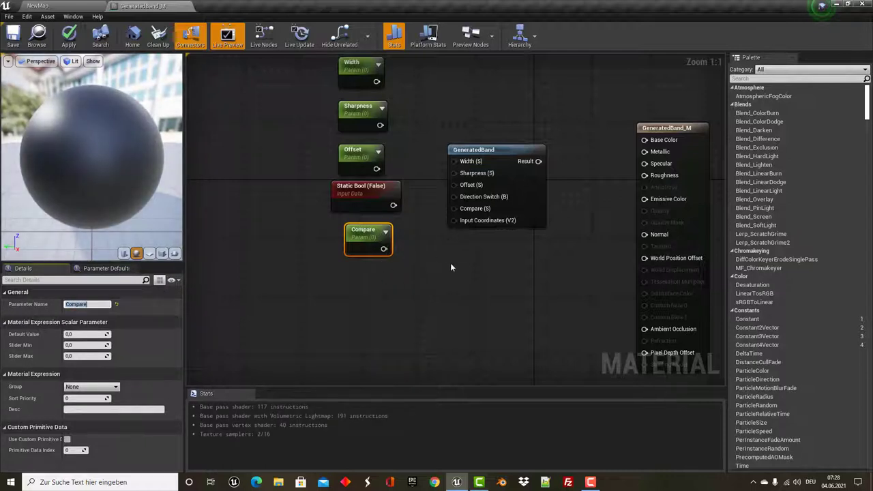
- Paste a second parameter copy below Compare, keeping the upper one named Compare
left_click(386, 232)
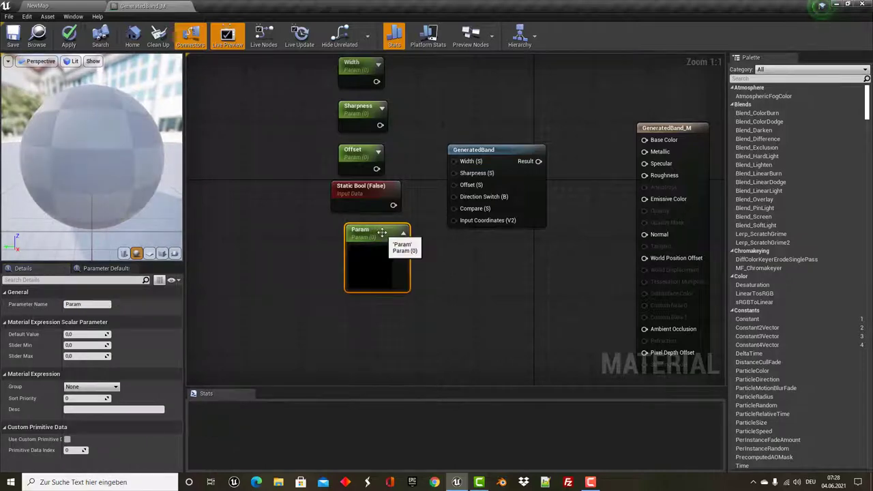
left_click(402, 233)
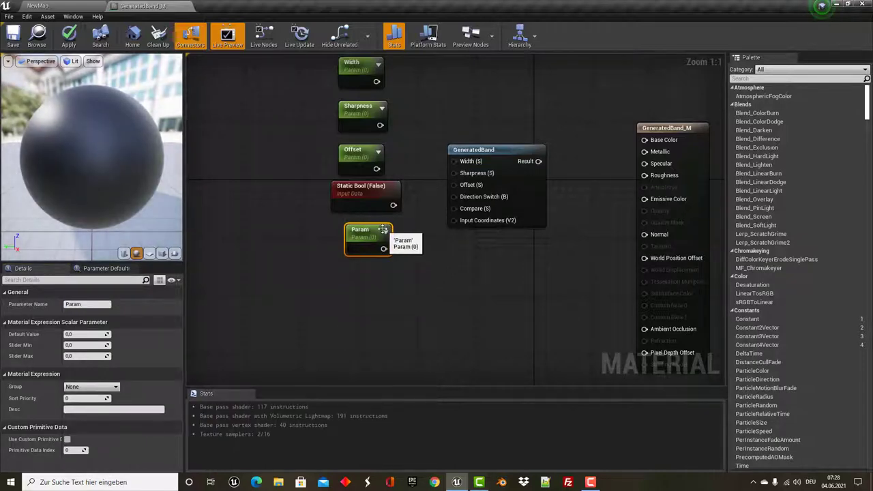
key("ctrl+c")
key("ctrl+v")
left_click_drag(408, 241, 361, 269)
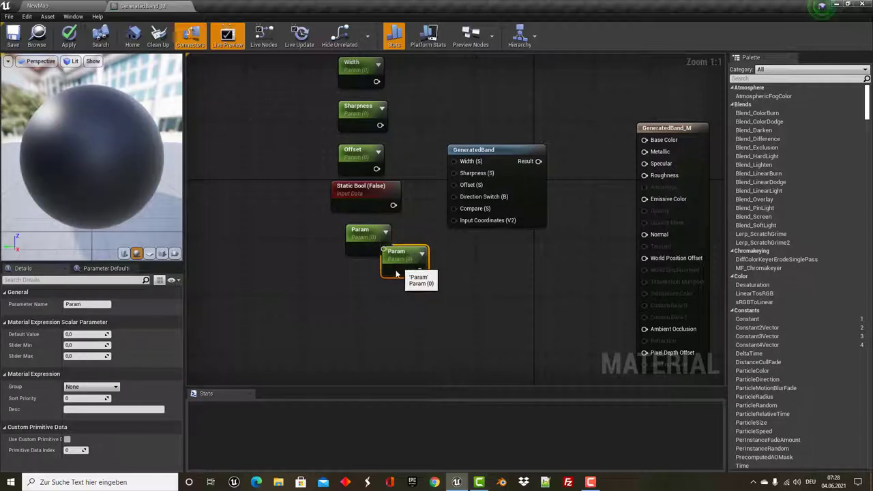
left_click(364, 239)
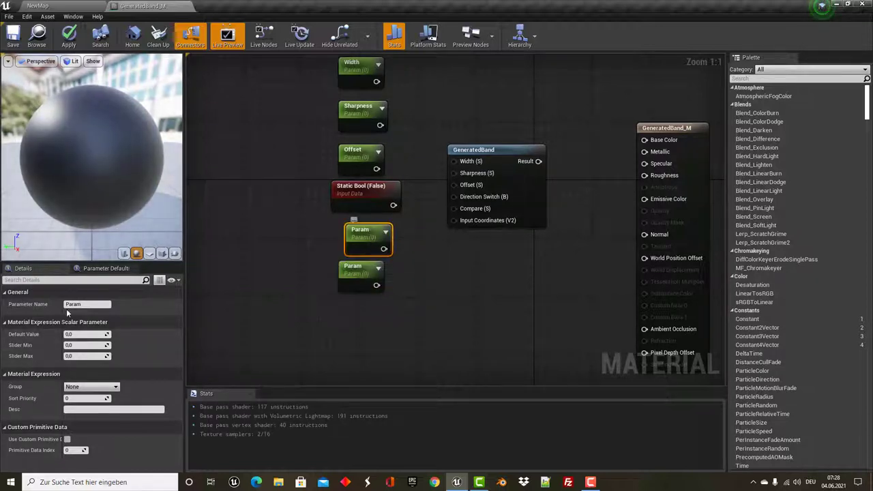
left_click(87, 304)
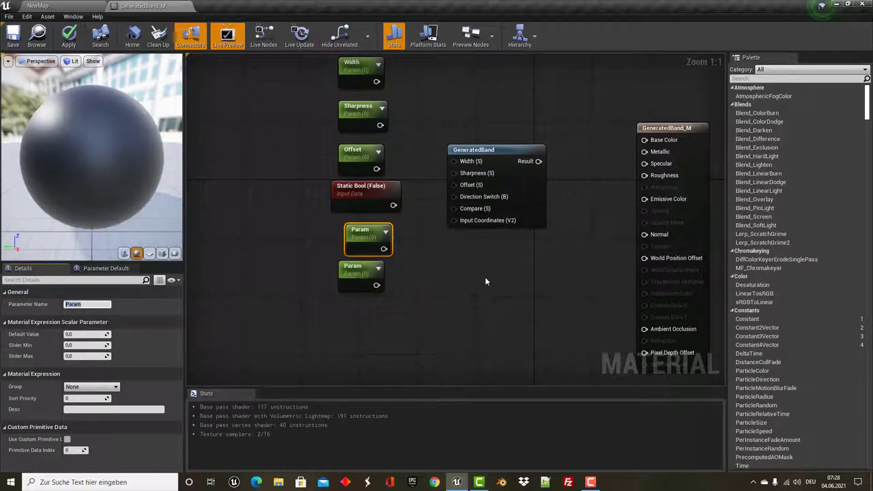
type("Compare")
key("Return")
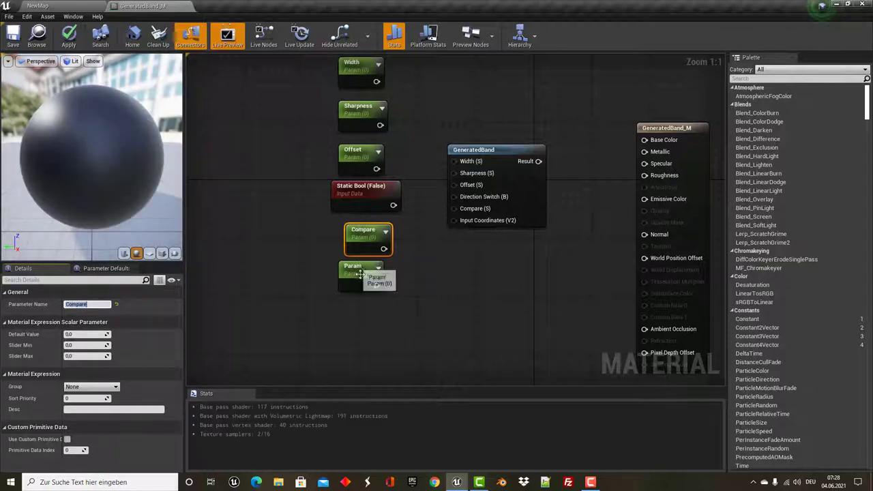
- Rename the lower copy InputCoordinates and wire Width into GeneratedBand's Width input
left_click(365, 272)
left_click(104, 304)
type("InputCoordinat")
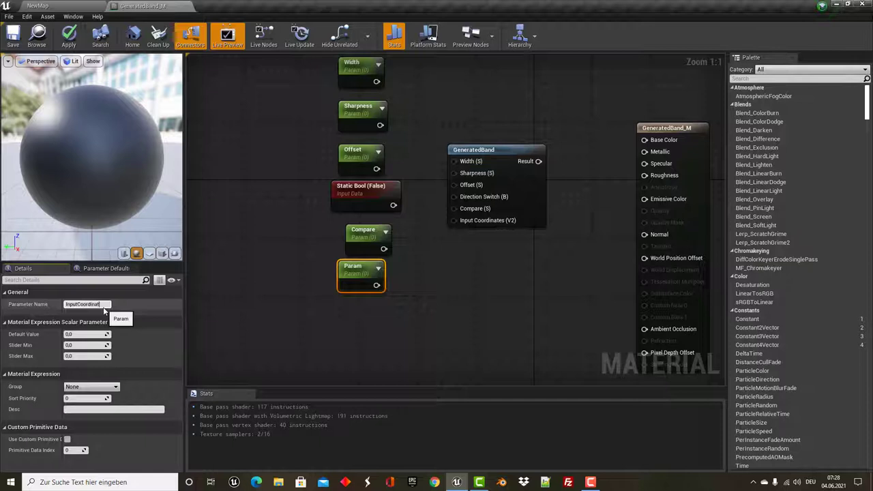
type("es")
key("Return")
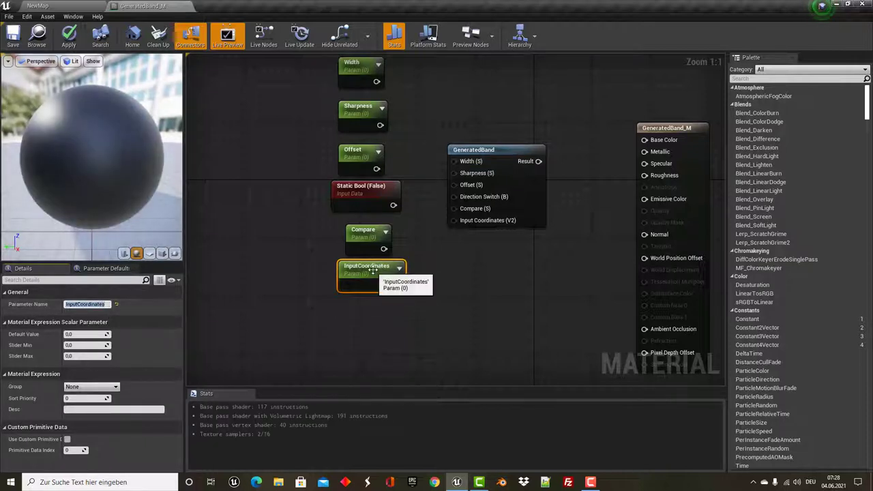
left_click_drag(382, 277, 388, 320)
right_click_drag(370, 77, 349, 99)
left_click_drag(356, 103, 439, 185)
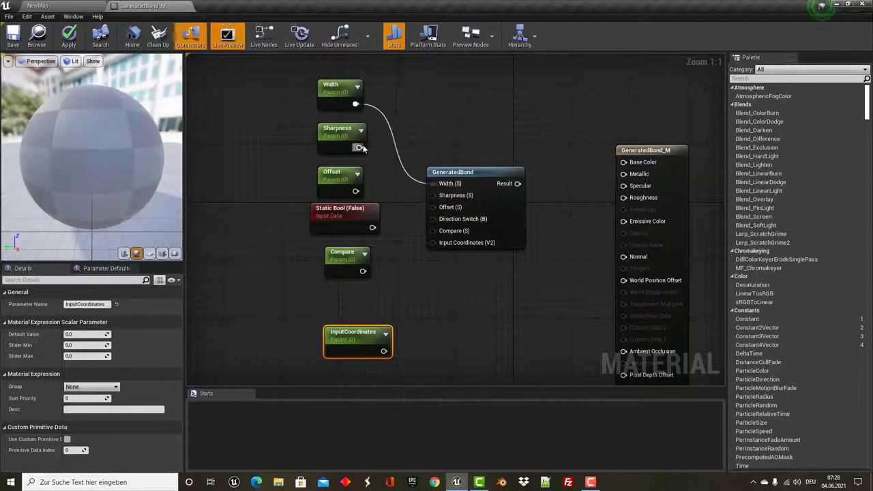
- Wire Sharpness, Offset, Static Bool (to Direction Switch) and Compare into GeneratedBand's inputs
left_click_drag(360, 147, 434, 194)
mouse_move(354, 191)
left_mouse_down()
mouse_move(413, 211)
mouse_move(434, 207)
left_mouse_up()
left_click_drag(372, 227, 435, 219)
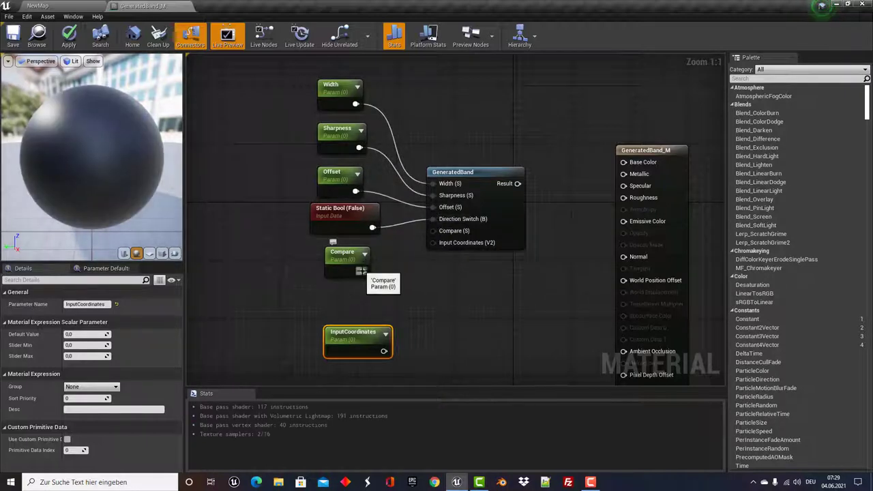
left_click_drag(363, 271, 433, 230)
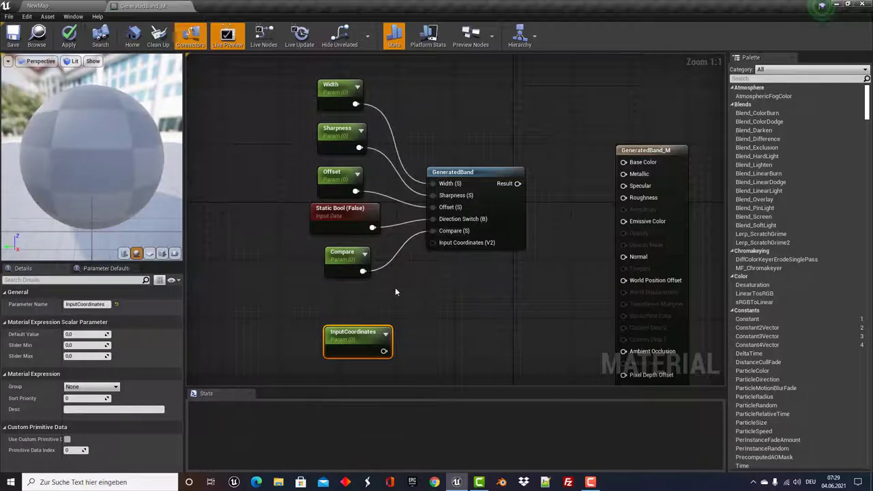
mouse_move(364, 331)
left_mouse_down()
mouse_move(358, 323)
mouse_move(344, 332)
mouse_move(353, 333)
mouse_move(348, 324)
mouse_move(364, 333)
mouse_move(356, 331)
left_mouse_up()
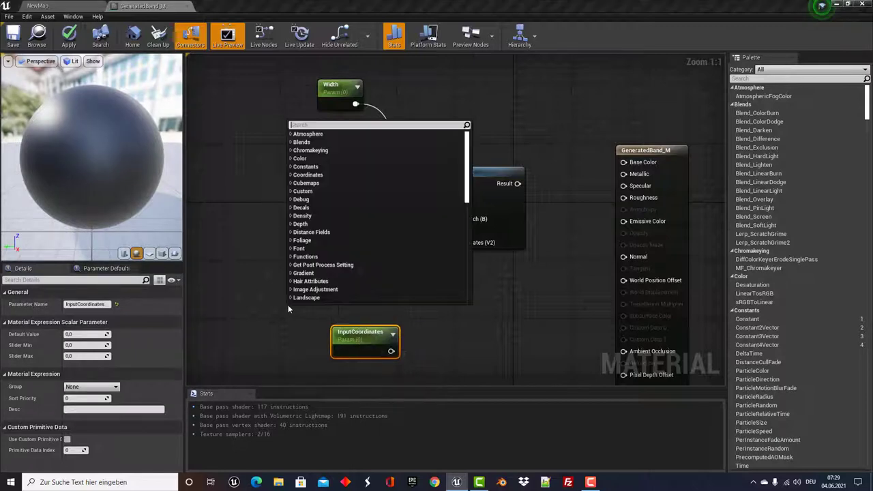
- Add a TexCoord[0] node and place it beside the InputCoordinates parameter
right_click(287, 305)
type("coor")
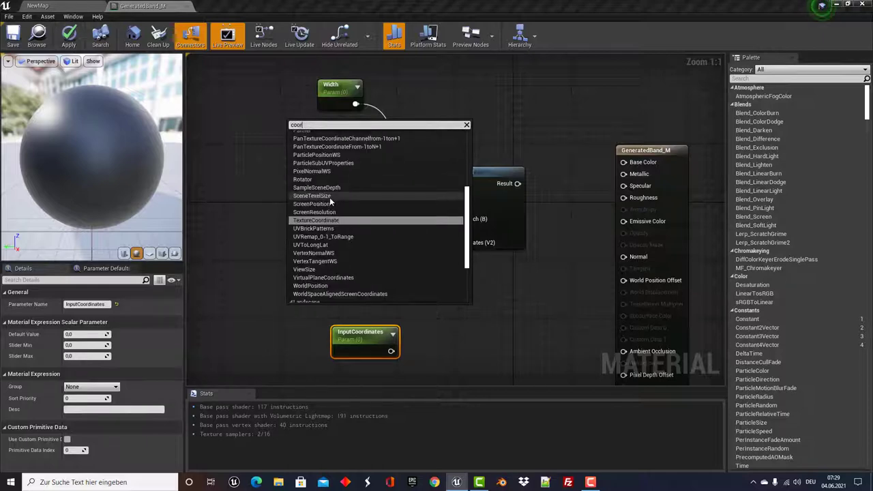
left_click(318, 221)
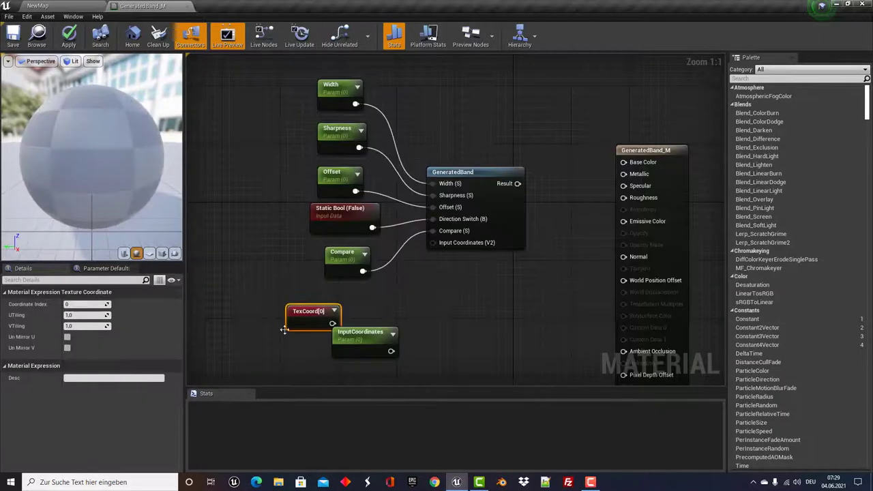
left_click_drag(300, 317, 272, 295)
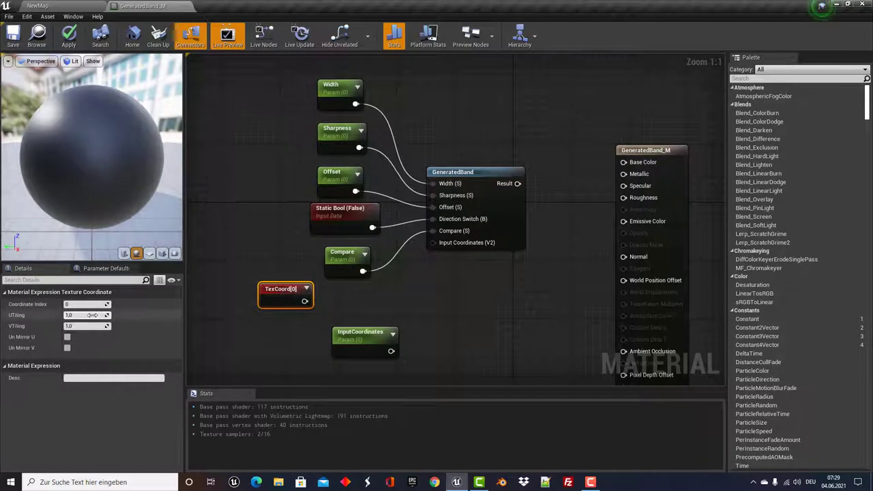
mouse_move(365, 334)
left_mouse_down()
mouse_move(298, 337)
mouse_move(299, 344)
left_mouse_up()
mouse_move(281, 293)
left_mouse_down()
mouse_move(297, 308)
mouse_move(289, 309)
left_mouse_up()
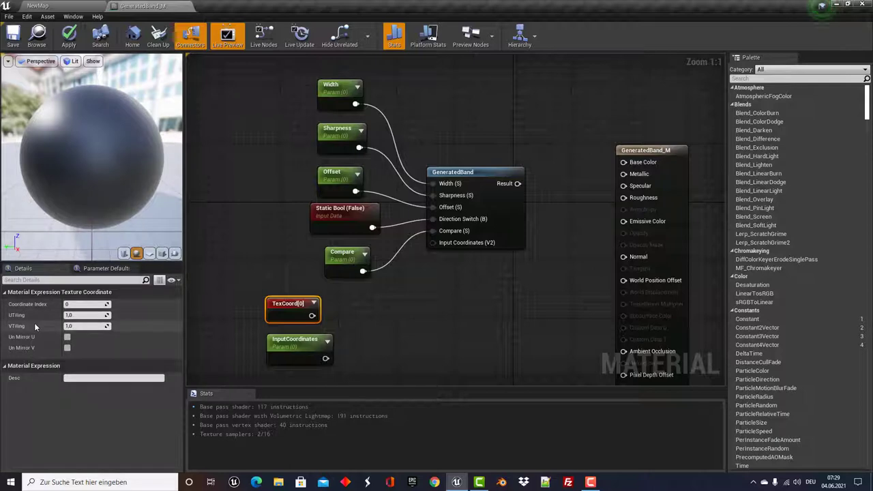
left_click_drag(288, 345, 288, 345)
double_click(290, 339)
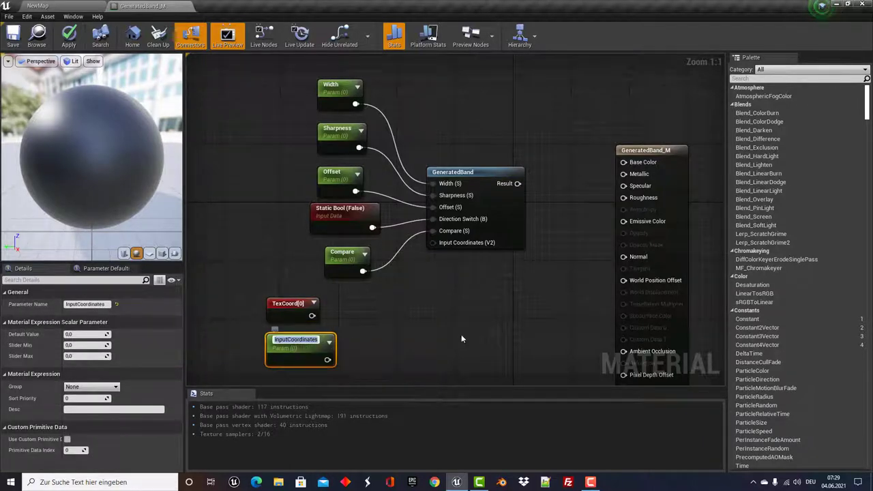
left_click(388, 322)
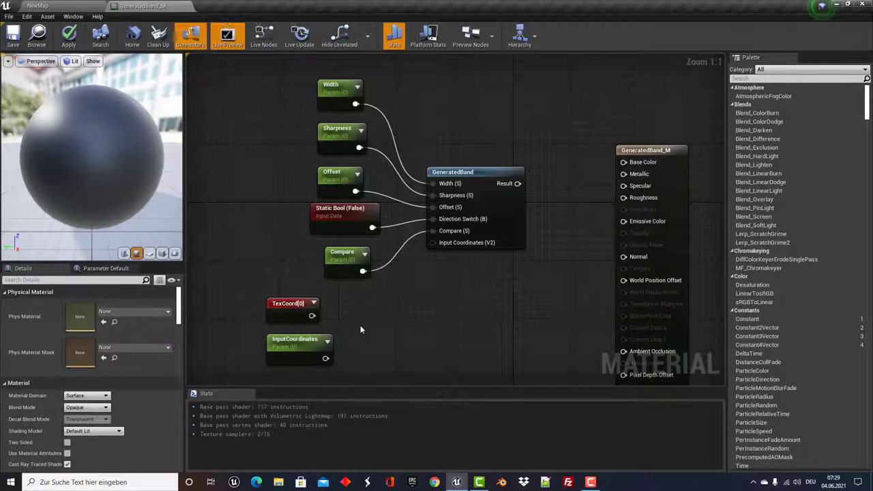
- Multiply TexCoord[0] by InputCoordinates and feed the result into GeneratedBand's Input Coordinates
left_click(364, 324)
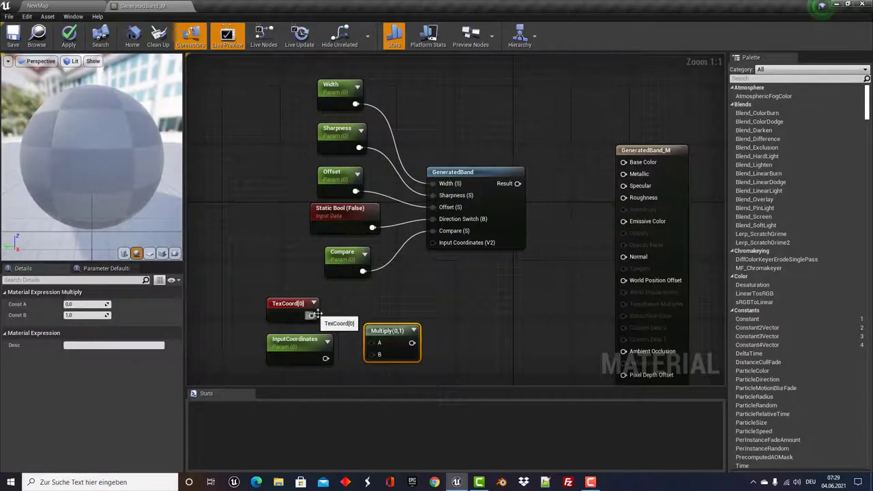
left_click_drag(311, 315, 372, 343)
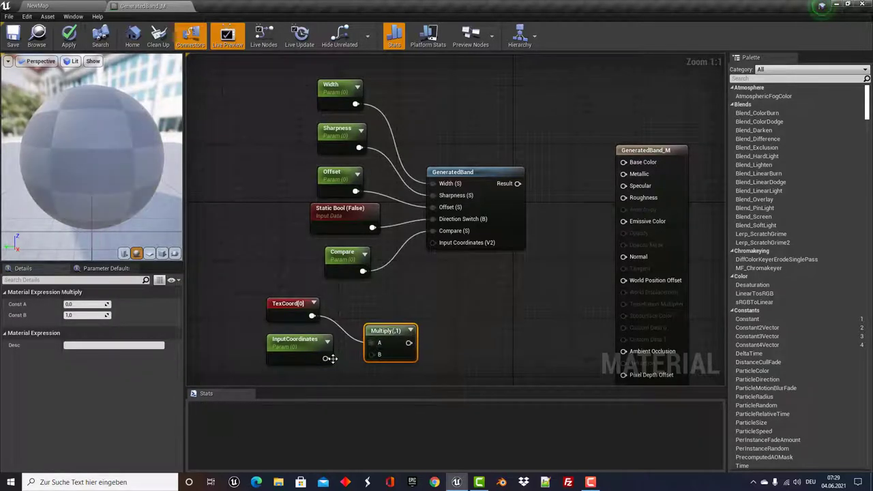
mouse_move(325, 359)
left_mouse_down()
mouse_move(371, 355)
mouse_move(372, 316)
mouse_move(433, 243)
left_mouse_up()
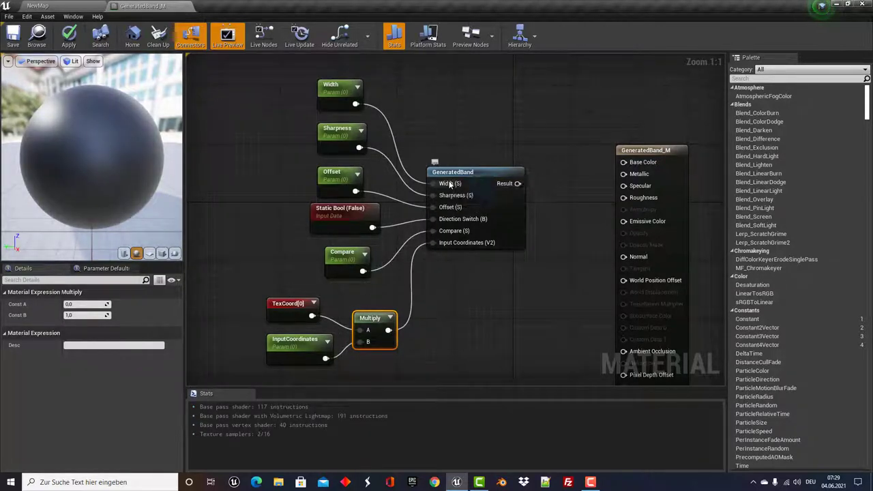
- Set the Width and Sharpness default values to 0.25
mouse_move(449, 184)
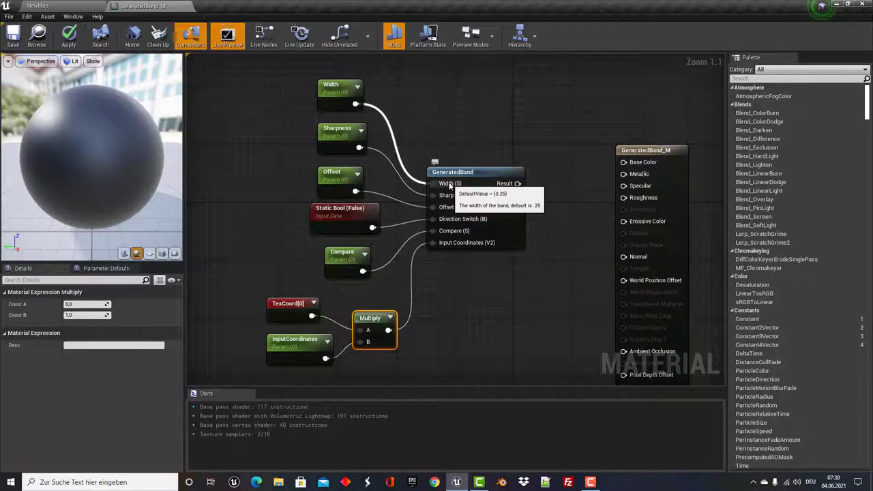
left_click(339, 82)
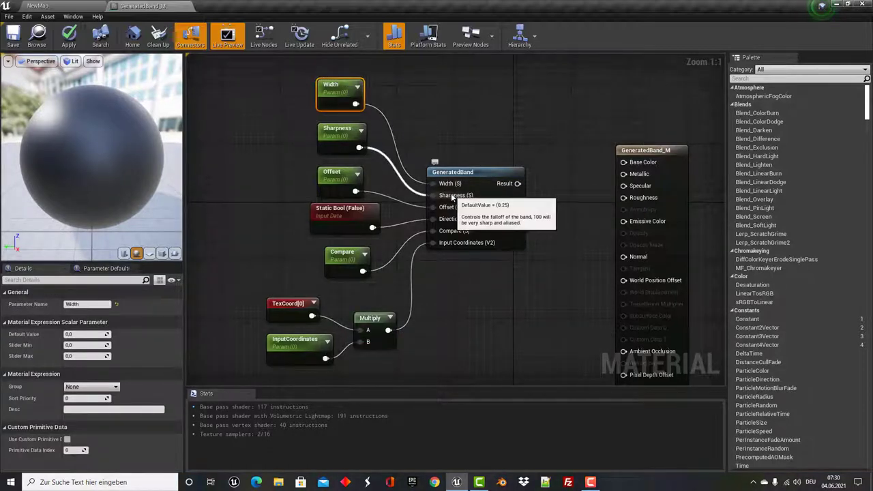
left_click(346, 130, "ctrl")
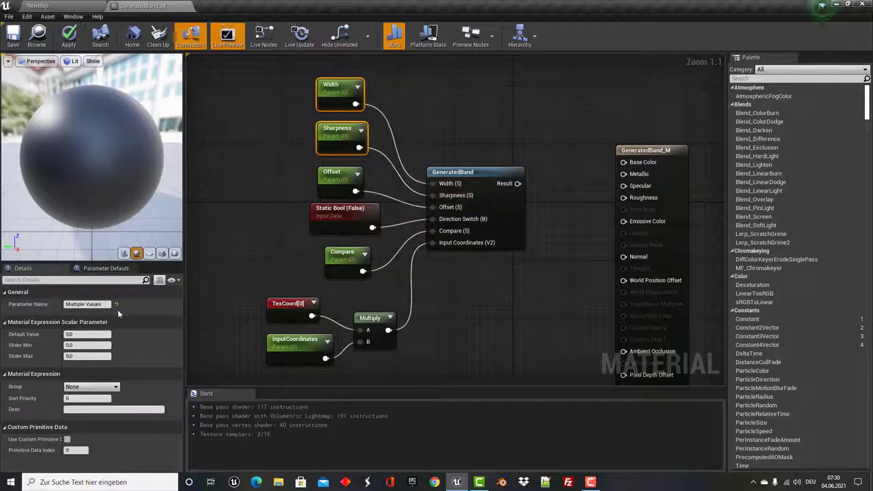
left_click(82, 335)
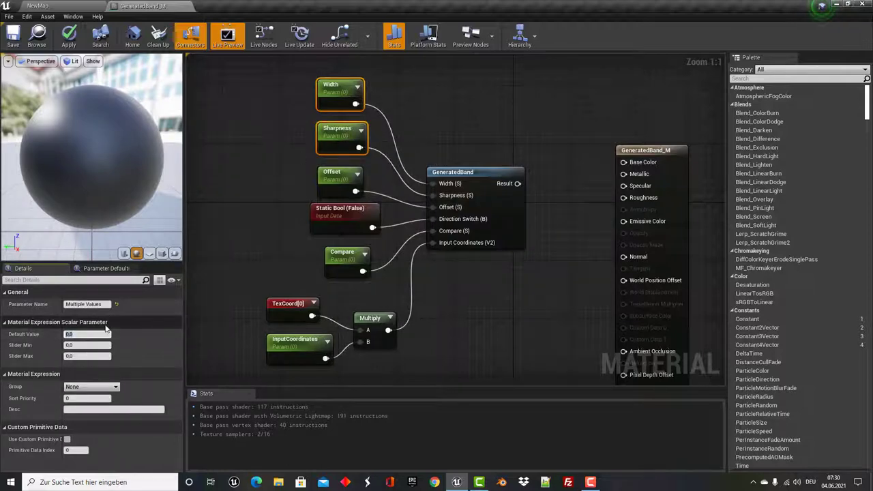
type("0.25")
key("Return")
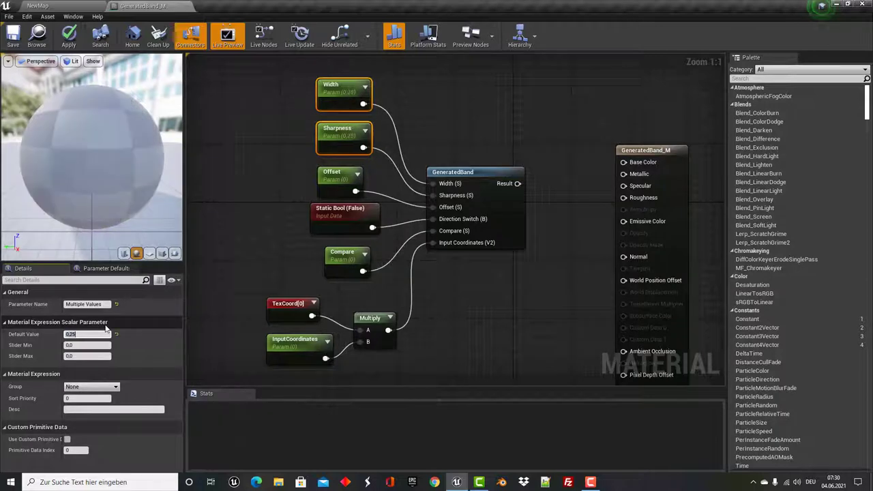
left_click(388, 179)
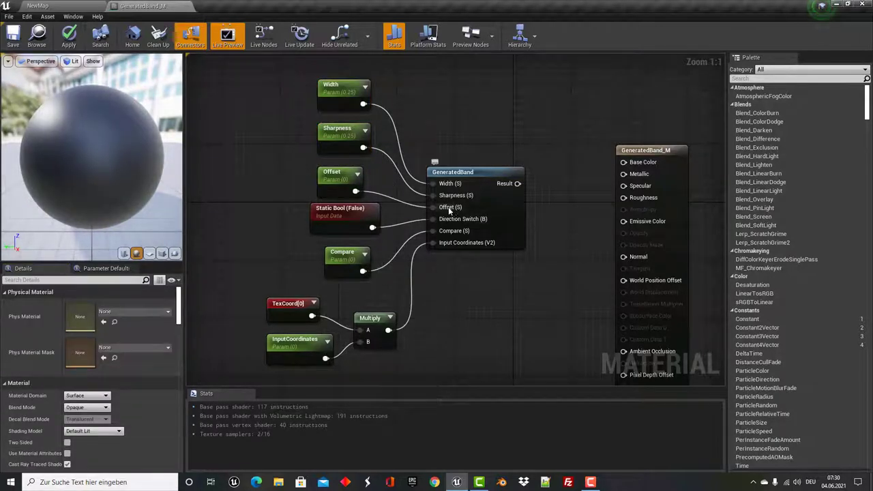
- Set Compare's default value to 0.5 and InputCoordinates to 1
mouse_move(449, 211)
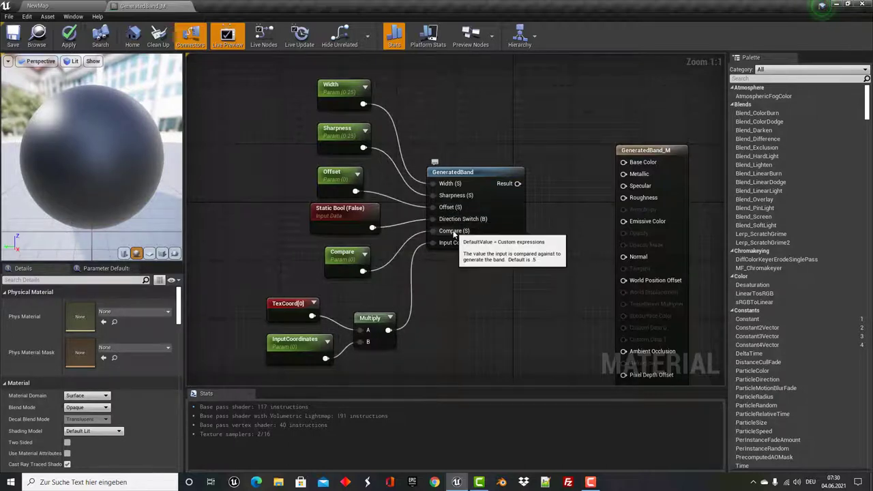
left_click(346, 251)
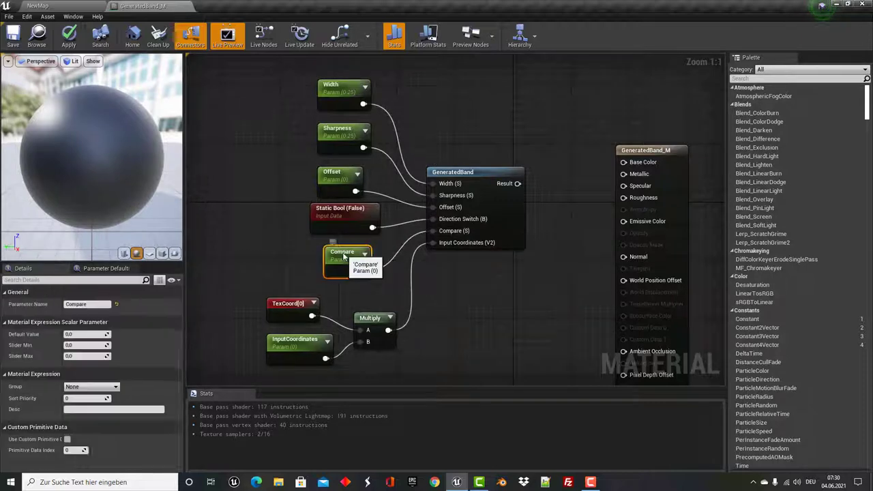
left_click(78, 333)
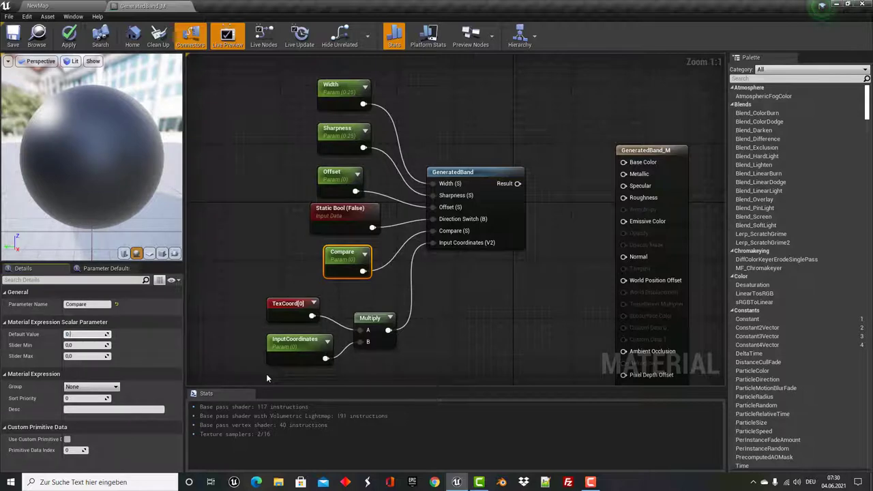
type(",5")
key("Return")
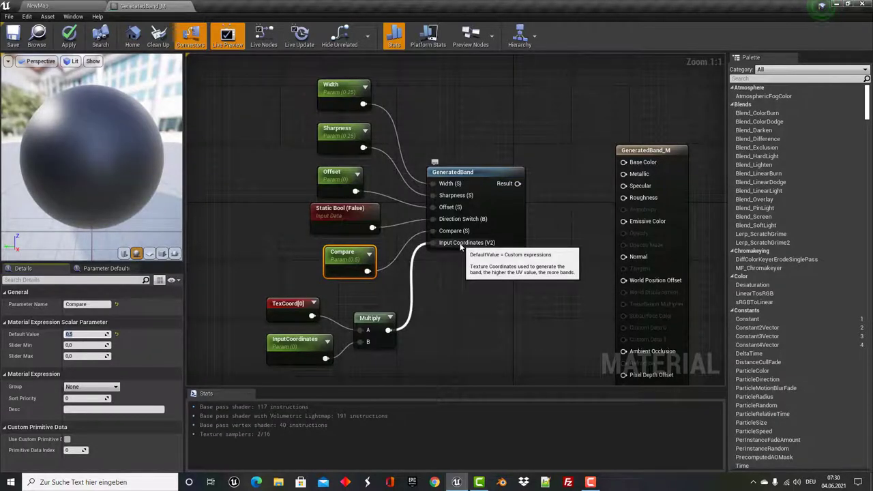
left_click(290, 309)
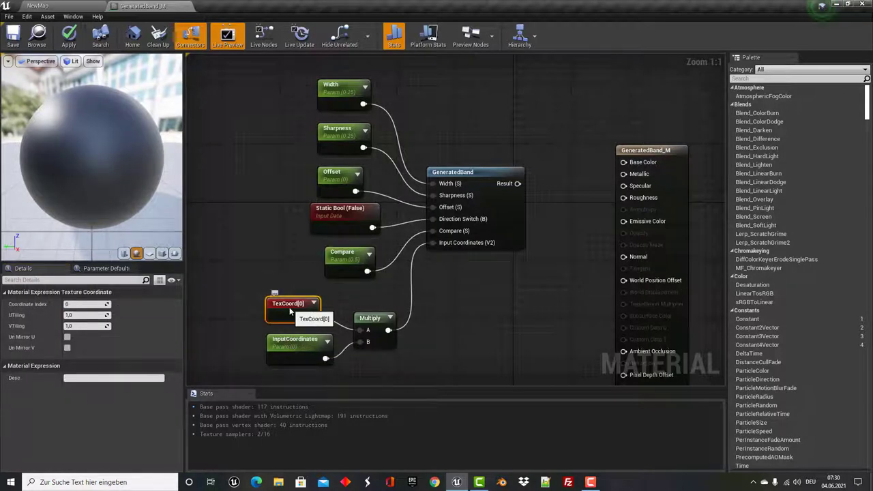
left_click(293, 335)
type("1")
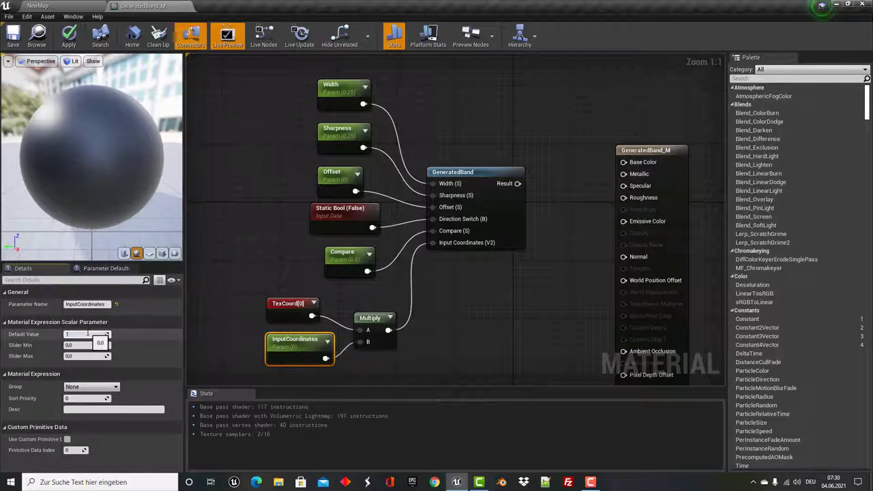
key("Return")
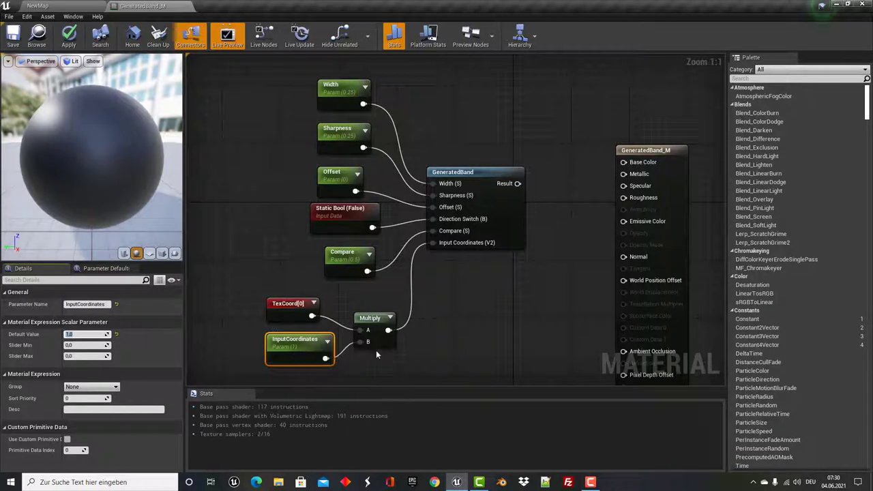
- Connect GeneratedBand's Result to Emissive Color, preview it on a cube, then return to NewMap
left_click_drag(518, 184, 625, 224)
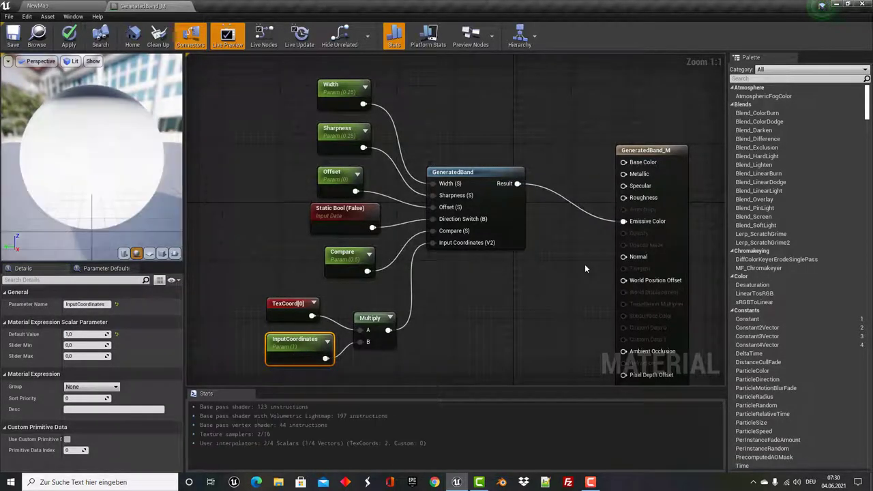
mouse_move(180, 175)
left_mouse_down()
mouse_move(65, 131)
mouse_move(117, 189)
mouse_move(78, 183)
left_mouse_up()
left_click(163, 254)
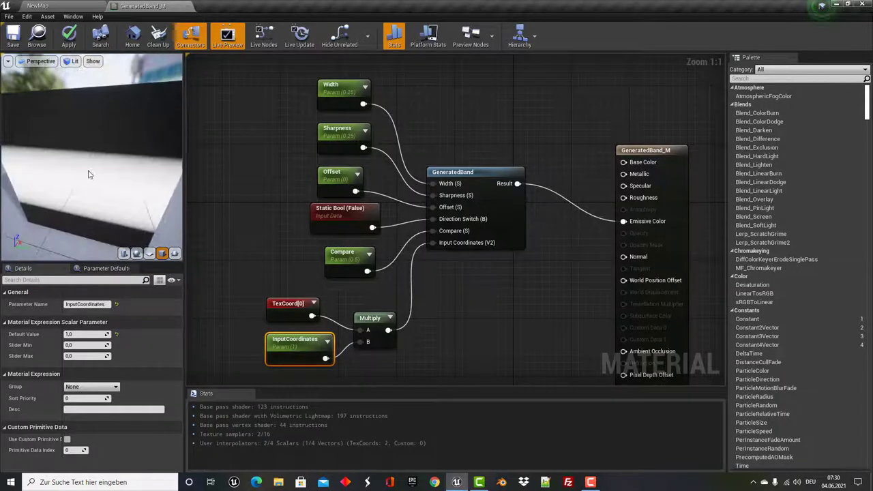
mouse_move(150, 165)
left_mouse_down()
mouse_move(116, 191)
mouse_move(96, 170)
left_mouse_up()
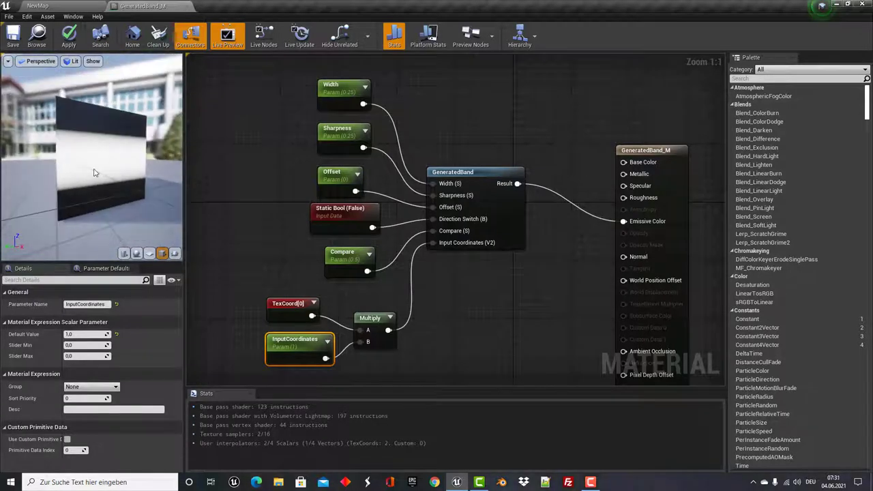
mouse_move(95, 171)
left_mouse_down()
mouse_move(82, 161)
mouse_move(133, 159)
mouse_move(148, 168)
left_mouse_up()
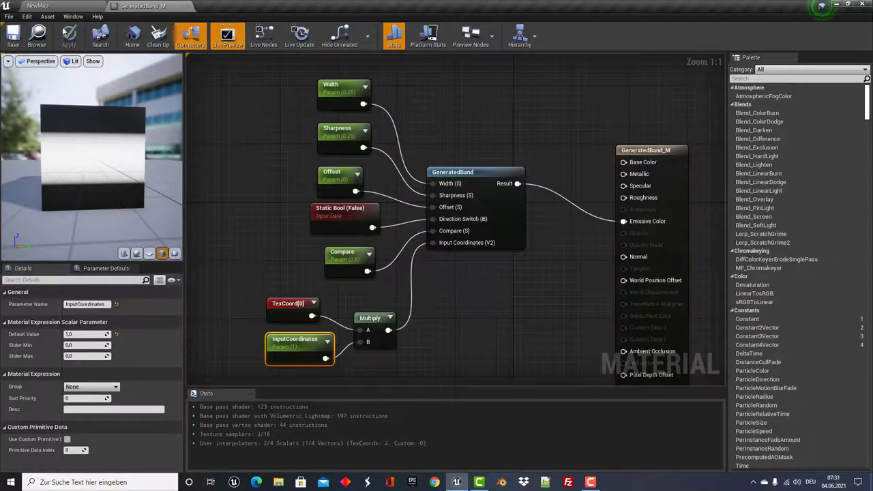
left_click(52, 4)
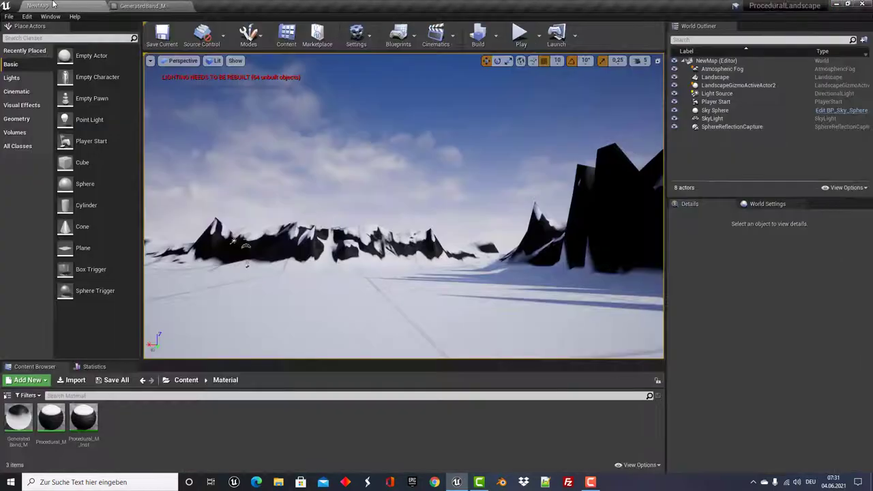
- Create GeneratedBand_M_Inst from GeneratedBand_M and open it in the instance editor
left_click(20, 415)
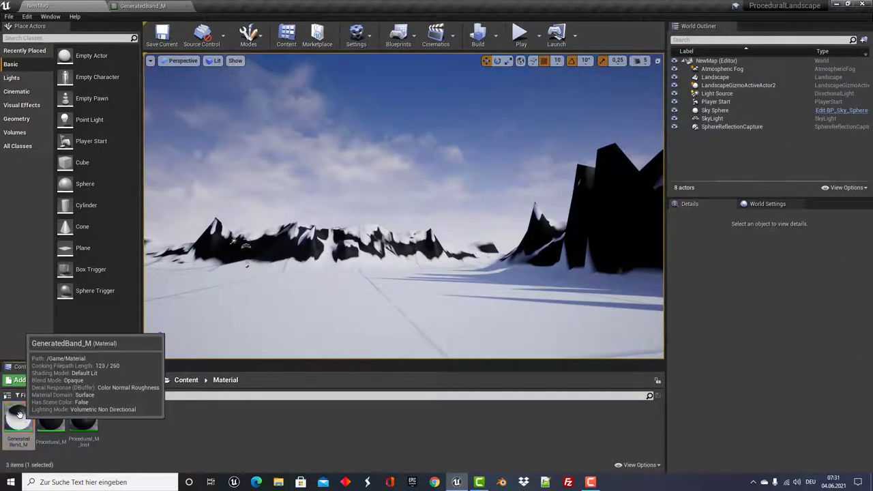
right_click(20, 414)
left_click(83, 202)
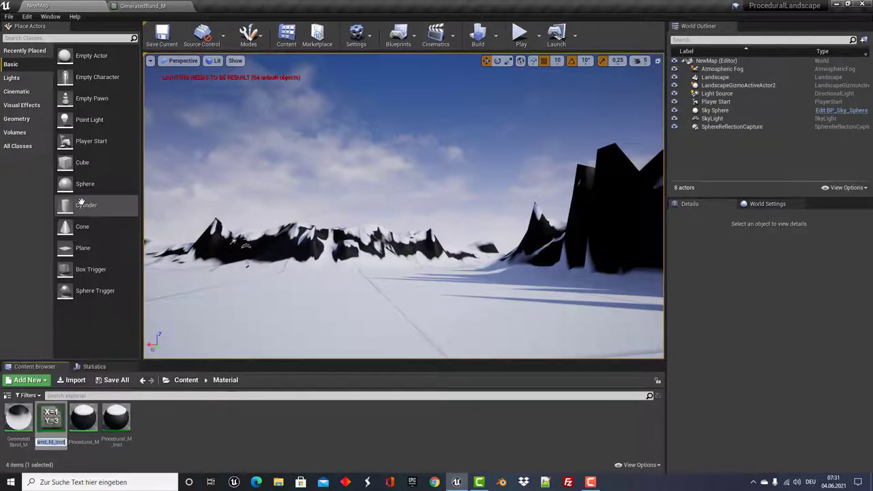
double_click(55, 418)
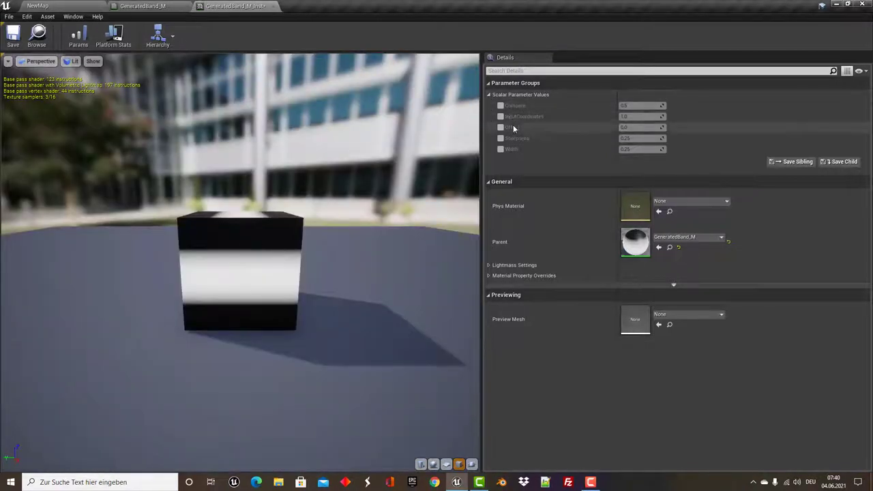
- Enable overrides for Compare, InputCoordinates, Offset, Sharpness and Width in GeneratedBand_M_Inst
left_click(501, 106)
left_click(501, 117)
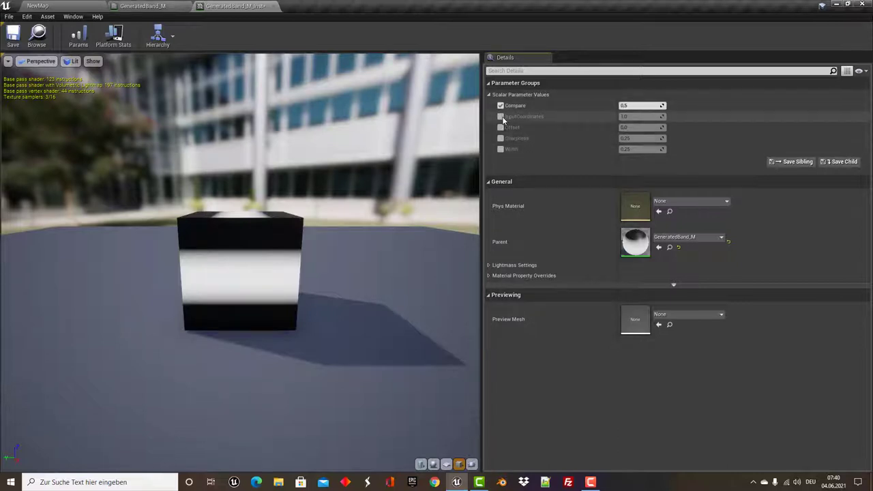
left_click(501, 128)
left_click(501, 138)
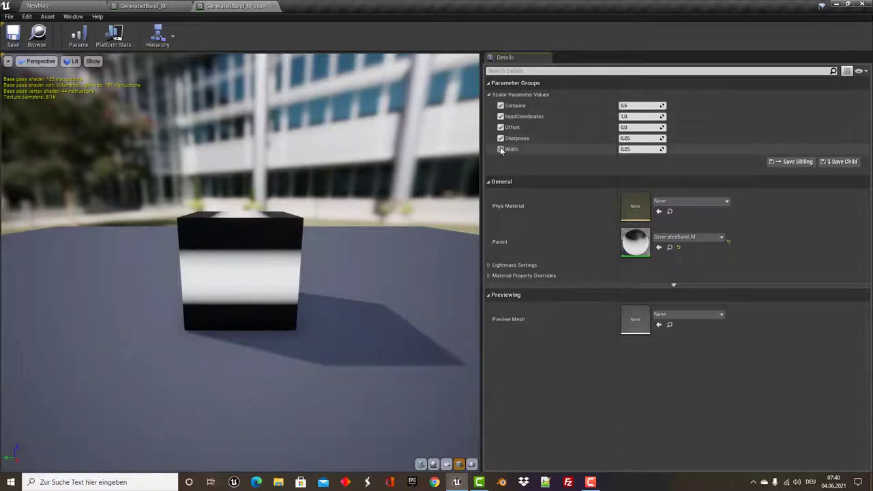
left_click(502, 150)
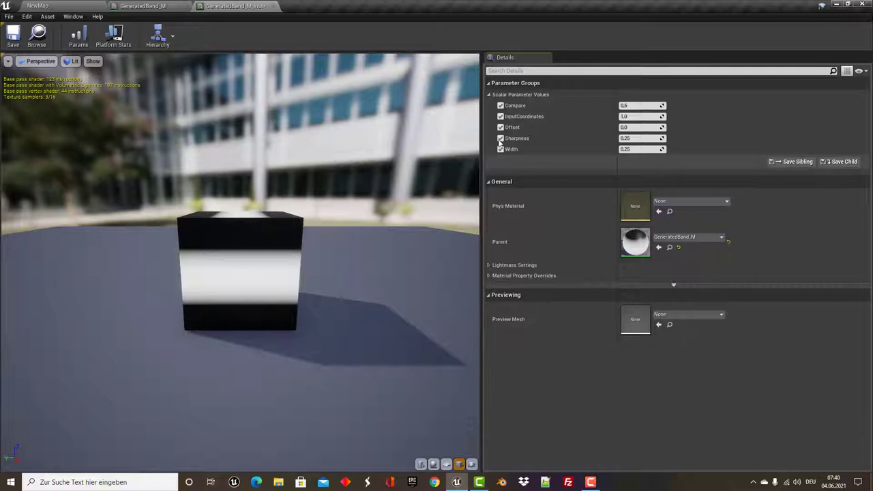
left_click(143, 5)
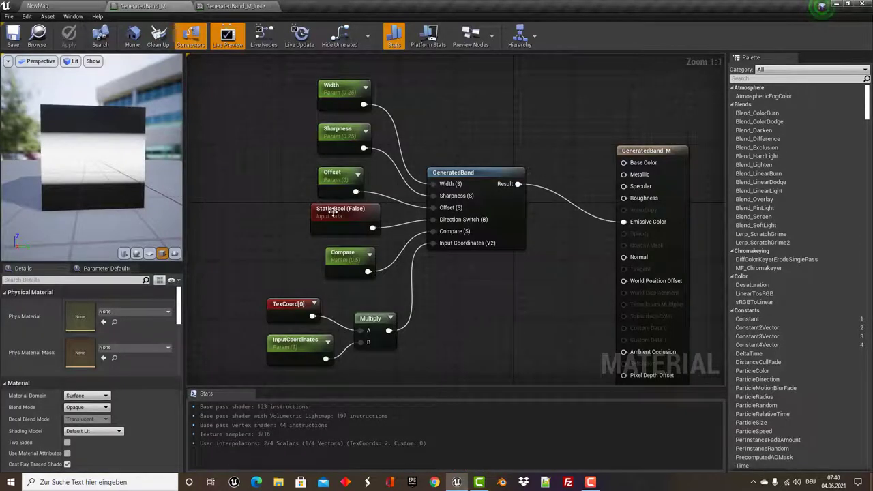
- Replace the Static Bool node with a StaticBoolParameter named DirectionSwitch
left_click_drag(339, 210, 258, 210)
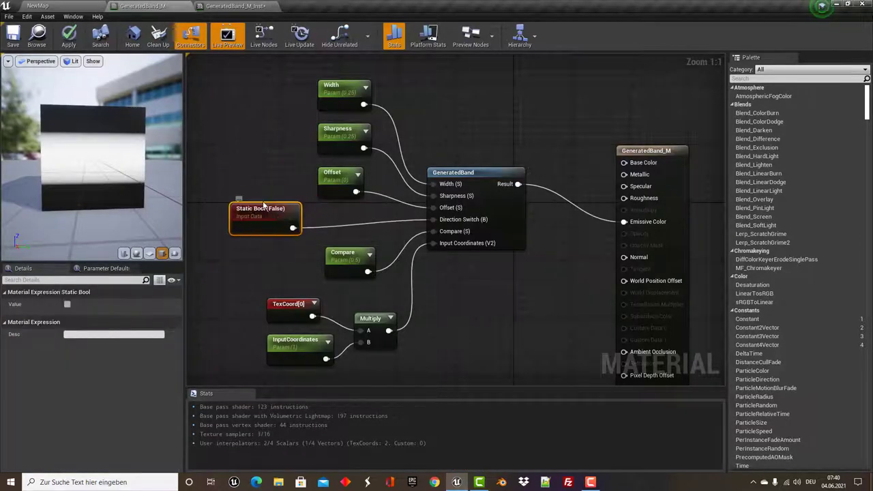
key("Delete")
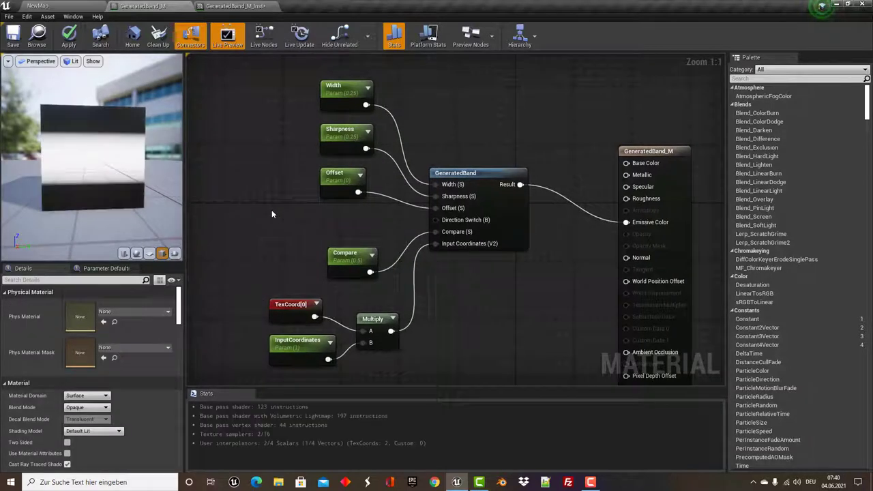
right_click(272, 212)
type("bool")
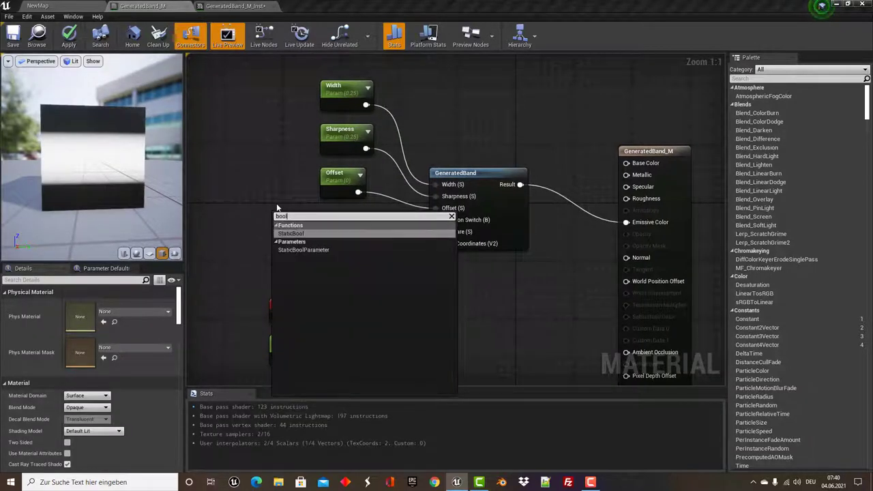
left_click(304, 249)
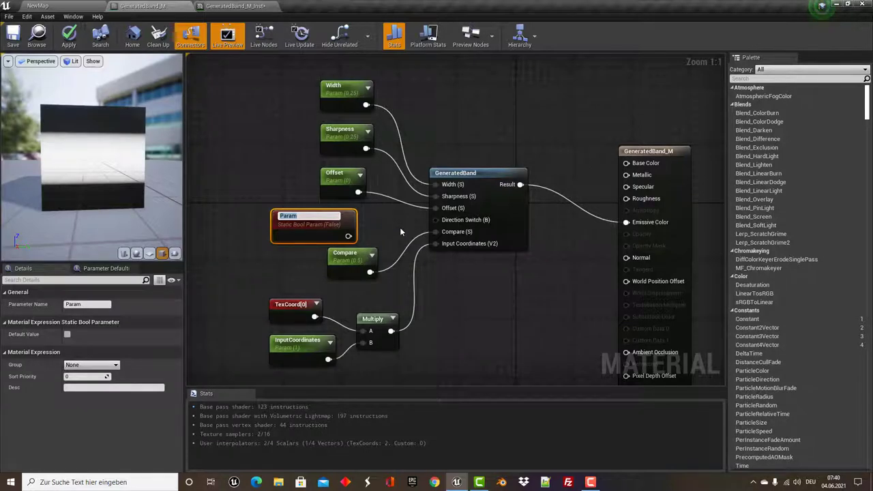
type("Direct")
type("ionSwi")
type("tch")
key("Return")
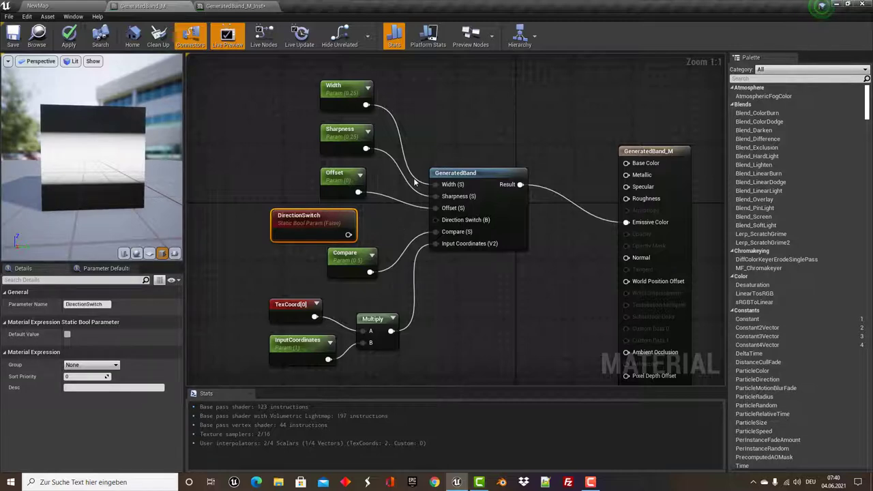
- Wire DirectionSwitch into GeneratedBand's Direction Switch input and save the material
mouse_move(349, 235)
left_mouse_down()
mouse_move(445, 229)
mouse_move(438, 221)
left_mouse_up()
left_click_drag(337, 221, 340, 216)
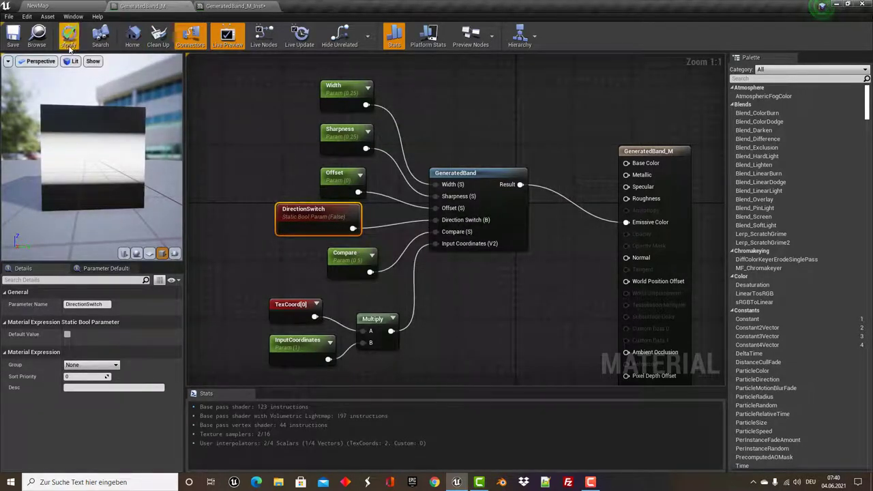
left_click(13, 37)
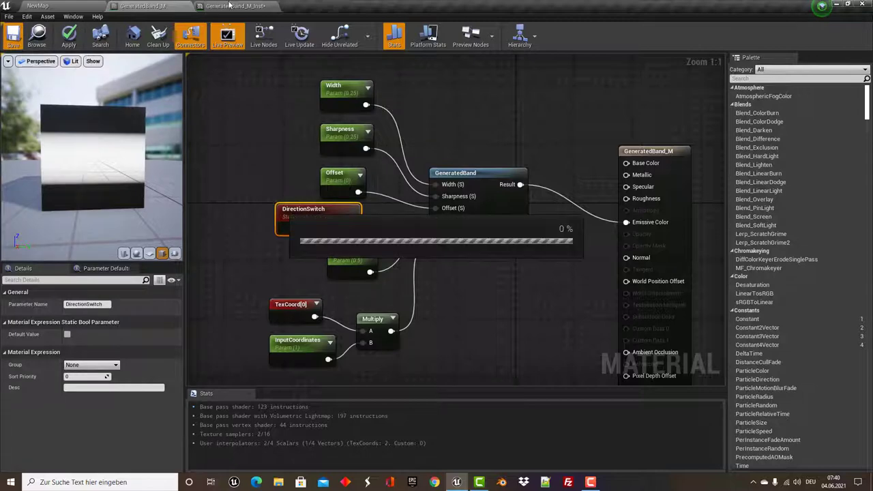
- Override DirectionSwitch in the instance, preview vertical stripes, then leave it False for horizontal bands
left_click(228, 6)
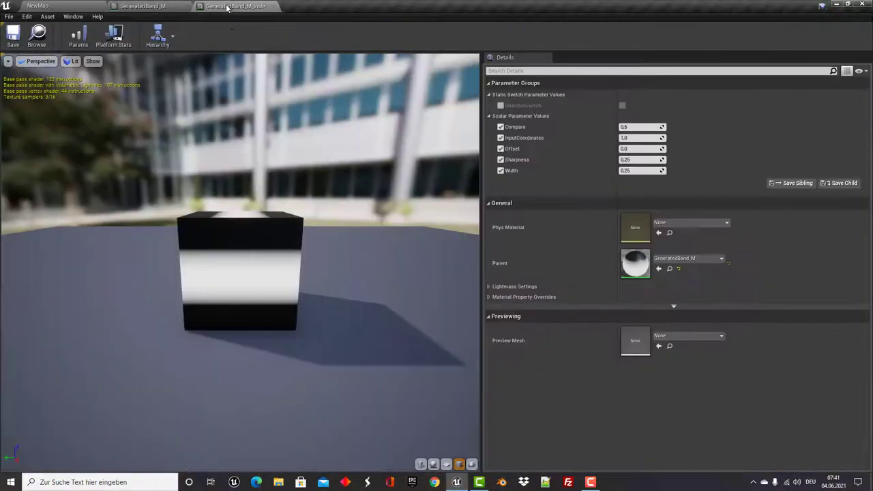
left_click(501, 106)
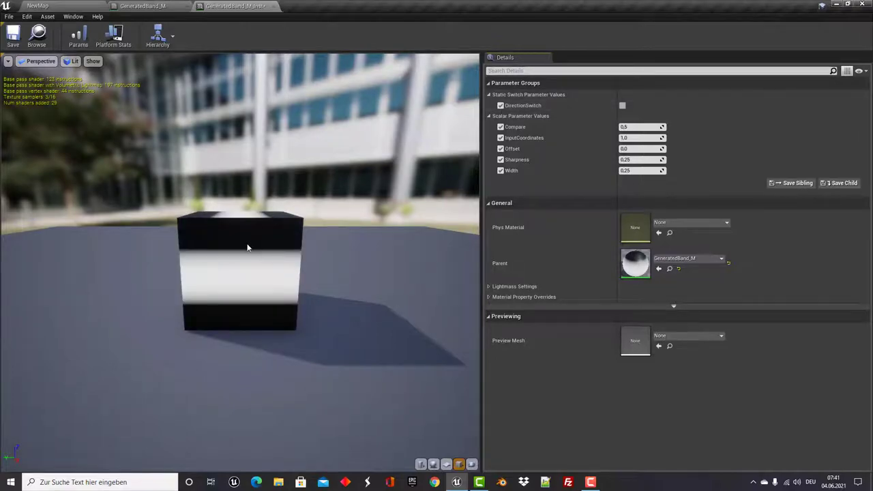
mouse_move(247, 245)
left_mouse_down()
mouse_move(240, 255)
mouse_move(267, 250)
left_mouse_up()
left_click(622, 106)
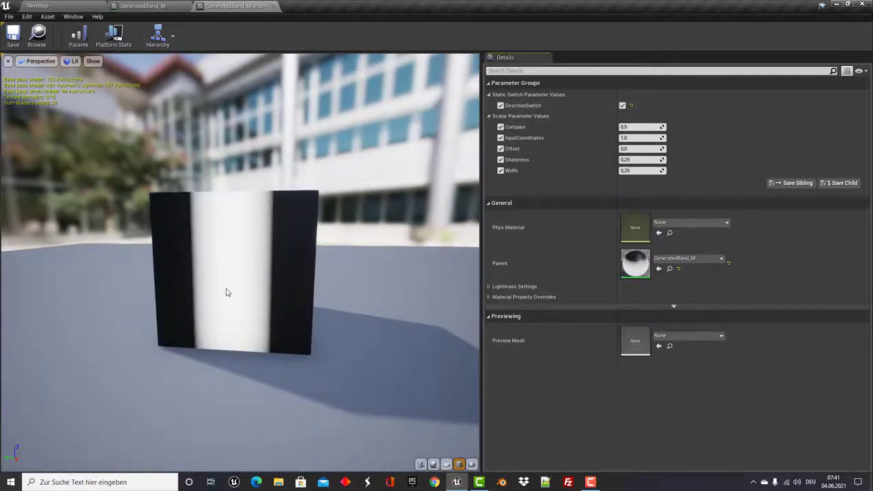
mouse_move(228, 292)
left_mouse_down()
mouse_move(205, 293)
mouse_move(236, 295)
mouse_move(204, 295)
left_mouse_up()
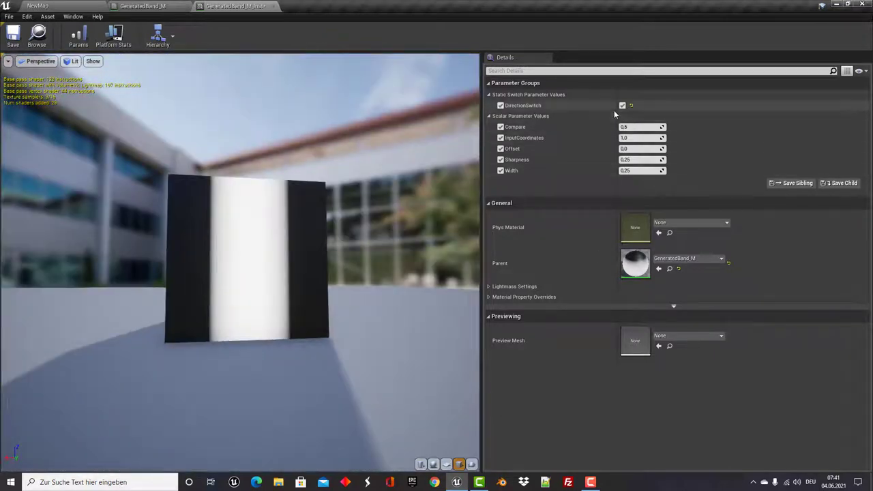
left_click(623, 106)
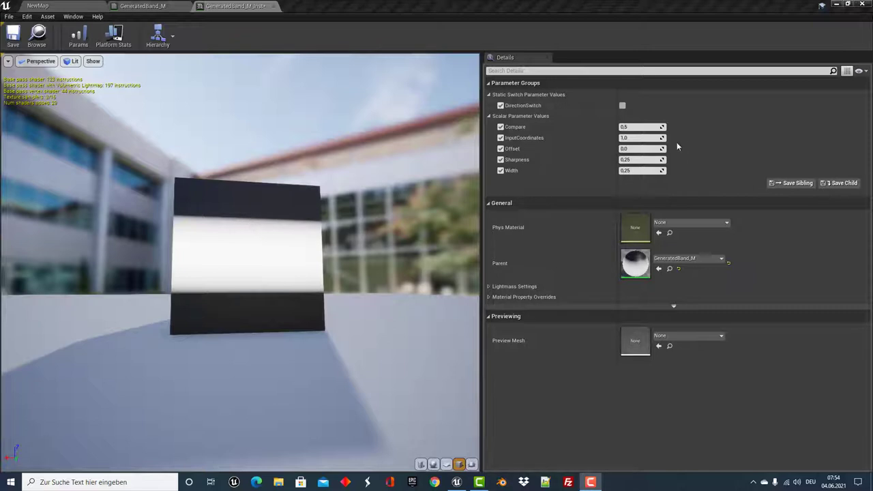
- Test Sharpness values on the instance and settle on 2.0 for crisp band edges
mouse_move(660, 160)
left_mouse_down()
mouse_move(682, 159)
mouse_move(635, 160)
mouse_move(665, 159)
left_mouse_up()
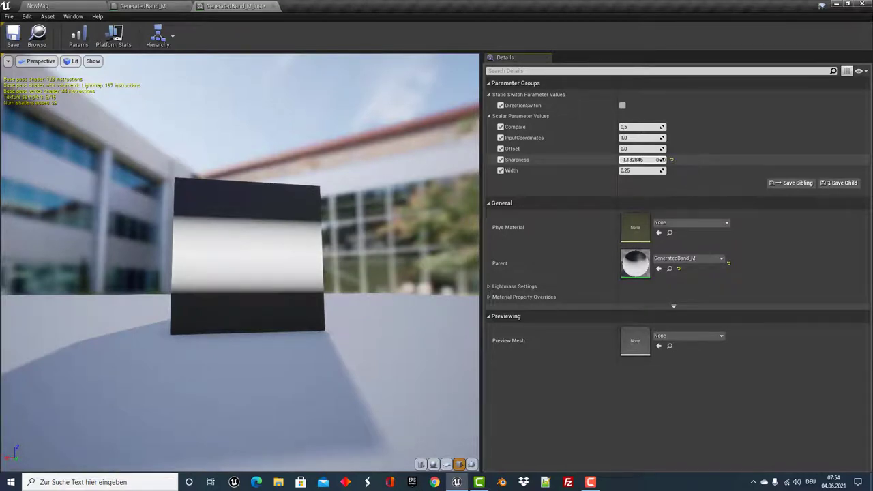
mouse_move(663, 159)
left_mouse_down()
mouse_move(634, 159)
mouse_move(662, 159)
left_mouse_up()
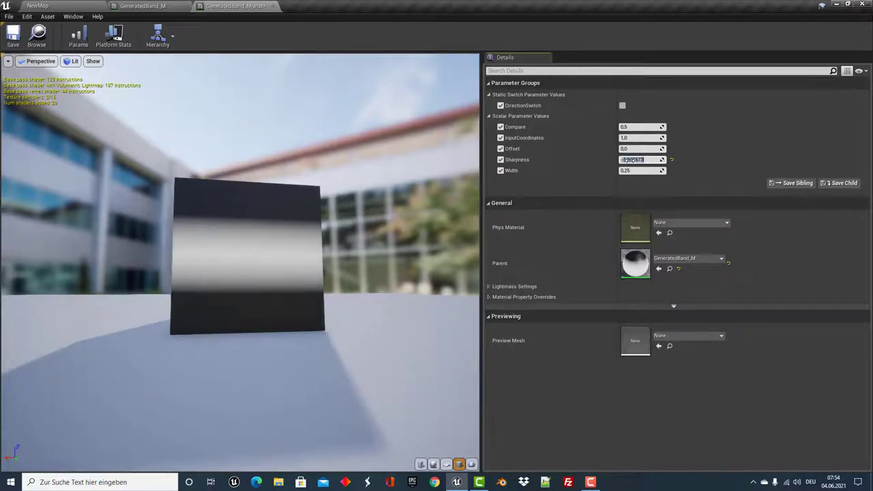
type("2")
key("Return")
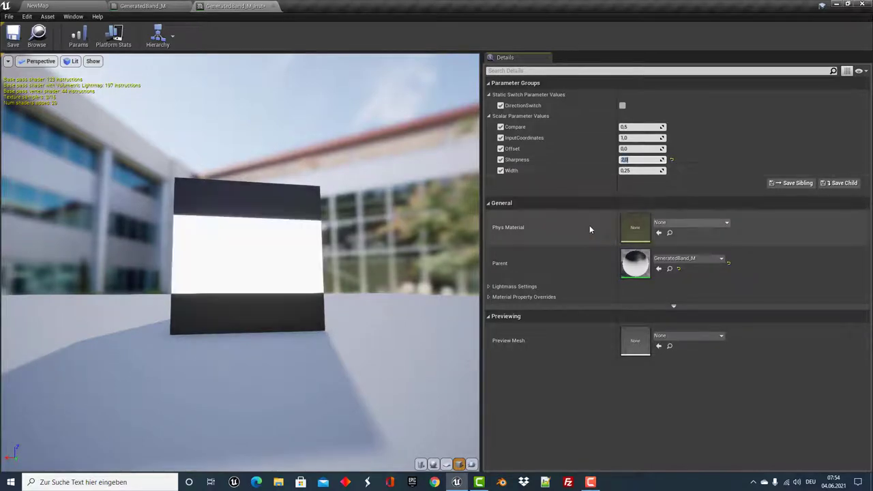
mouse_move(179, 270)
left_mouse_down()
mouse_move(237, 270)
mouse_move(161, 272)
mouse_move(196, 273)
left_mouse_up()
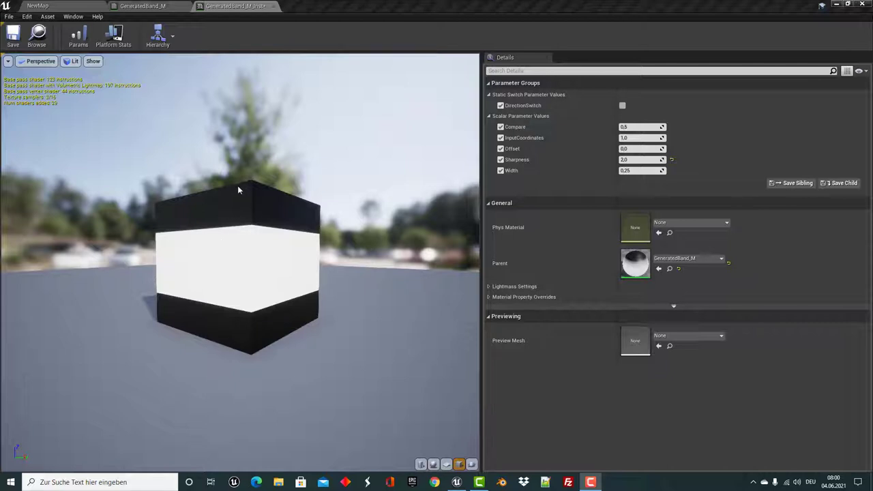
left_click_drag(269, 251, 277, 218)
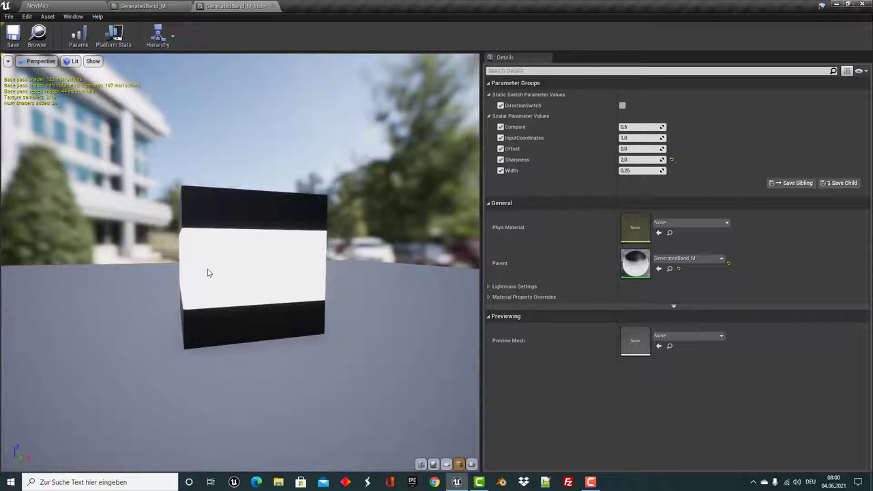
left_click(652, 170)
type("0")
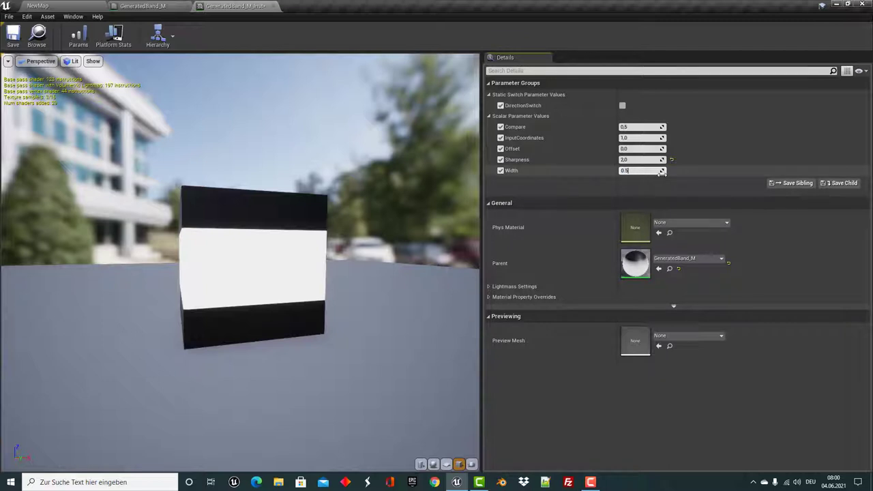
key("Return")
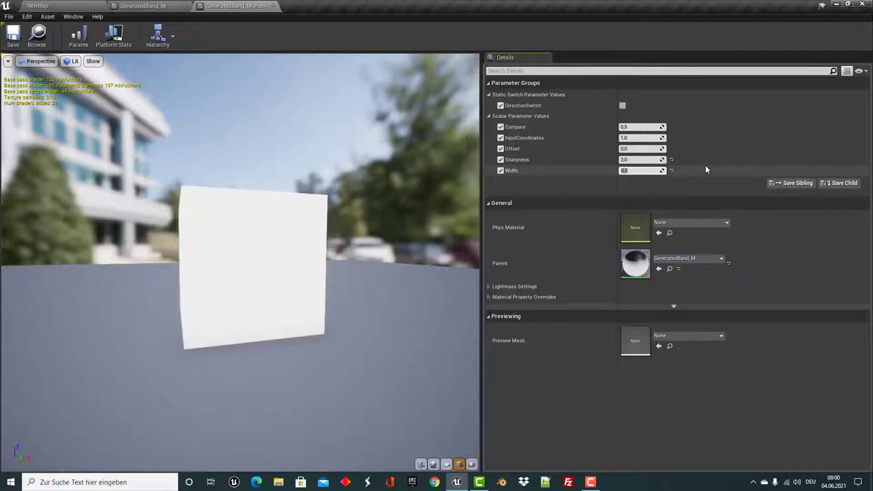
left_click(671, 170)
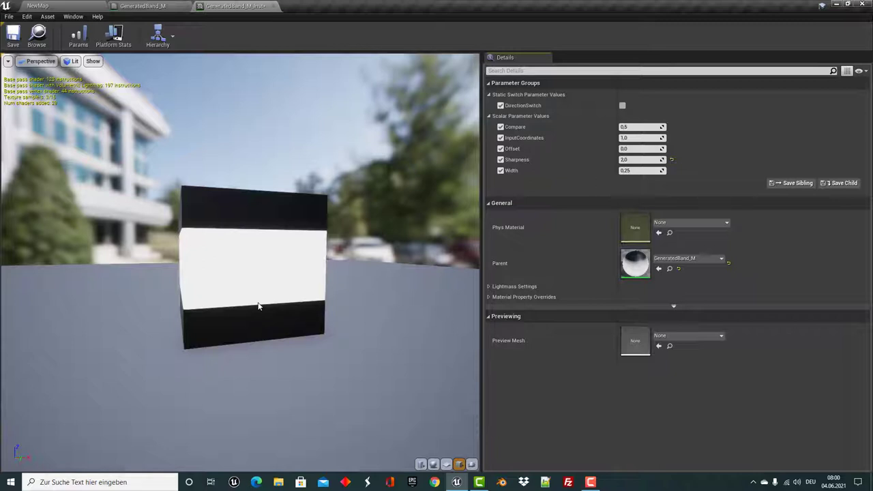
left_click(655, 171)
type("0")
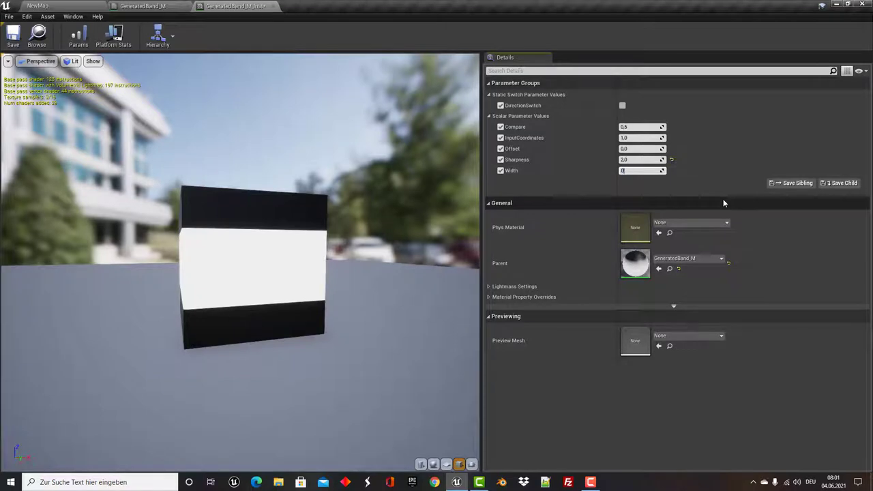
type(",125")
key("Return")
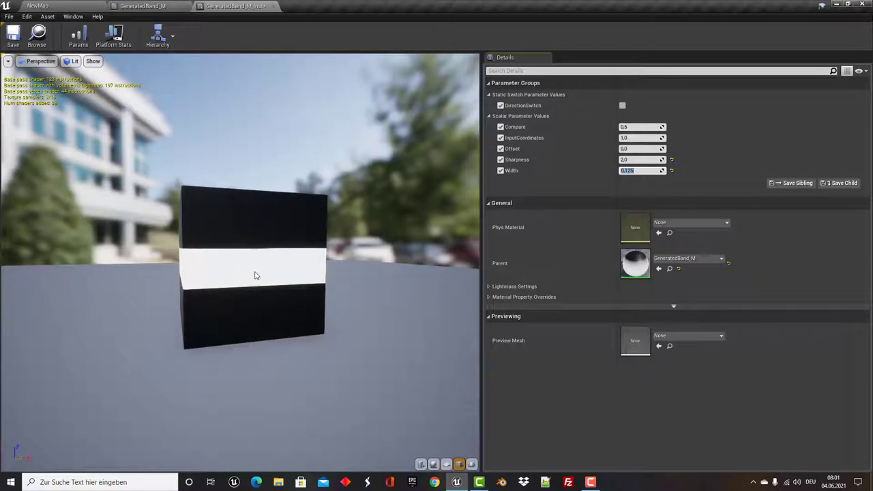
mouse_move(662, 170)
left_mouse_down()
mouse_move(689, 169)
mouse_move(642, 170)
mouse_move(669, 170)
left_mouse_up()
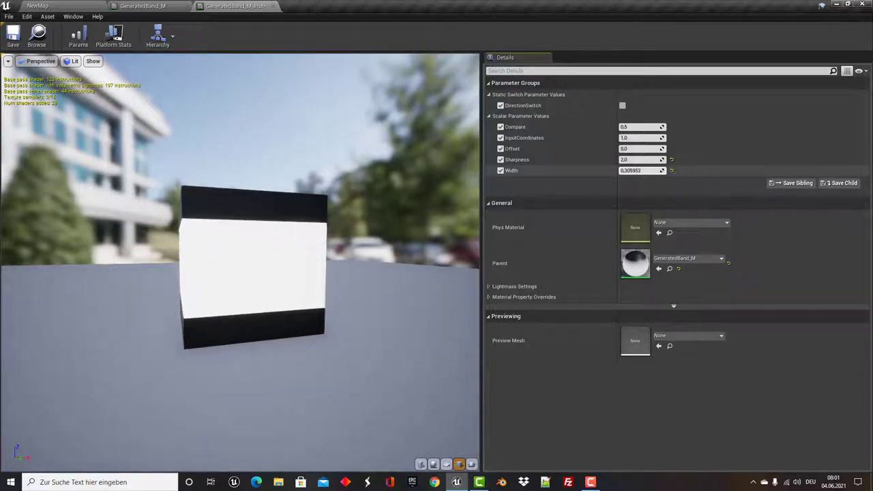
left_click(672, 171)
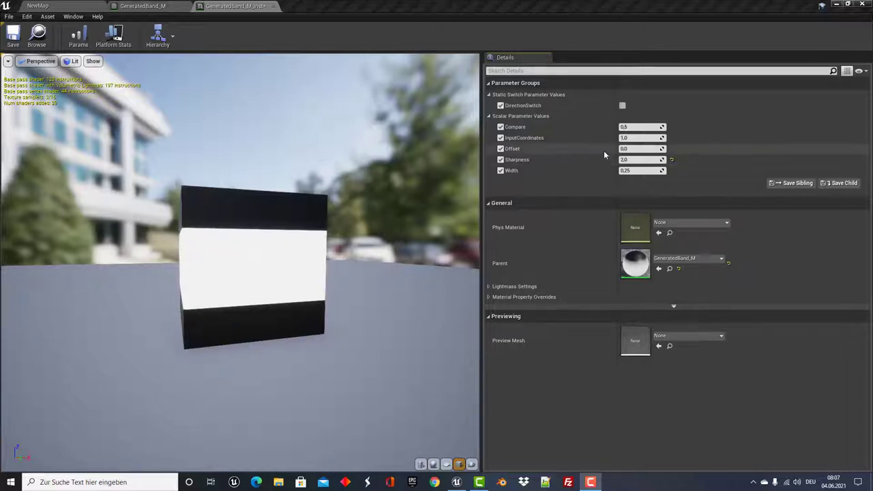
- Try Offset values 0.5, 1.0 and 2.0 on the instance, ending at Offset 2.5
left_click(638, 148)
type("0.5")
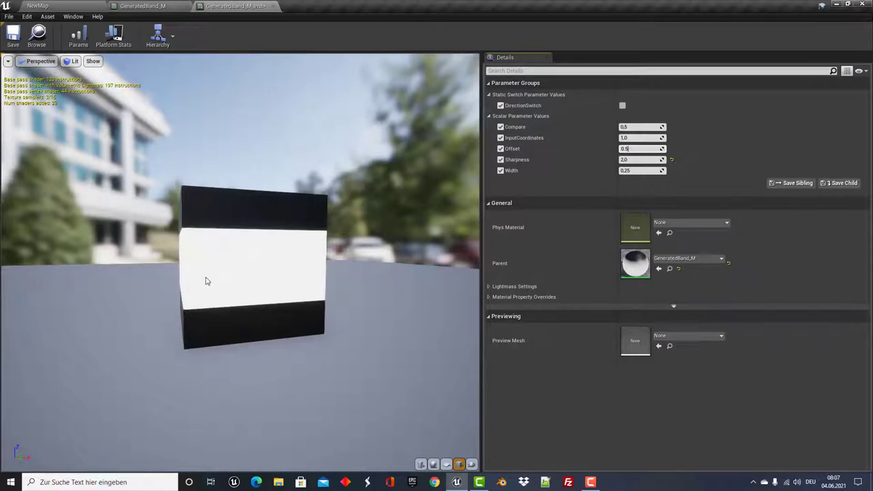
key("Return")
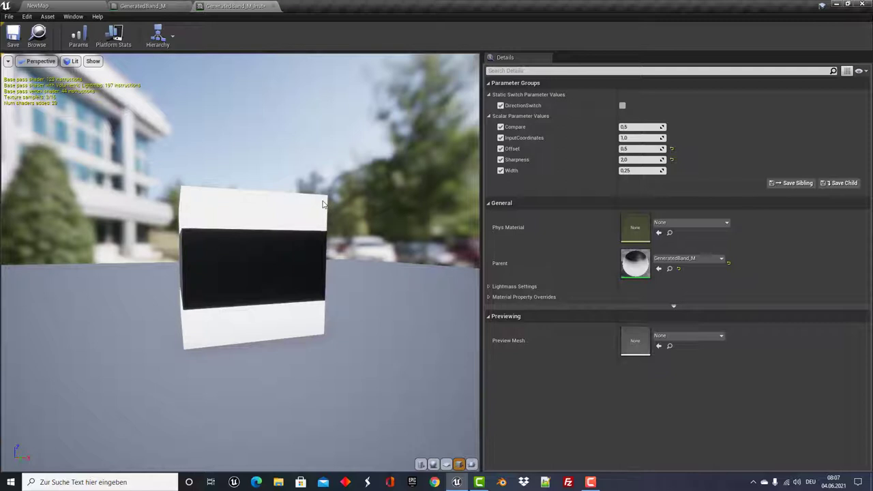
left_click(672, 151)
mouse_move(641, 149)
left_mouse_down()
mouse_move(690, 149)
mouse_move(701, 163)
left_mouse_up()
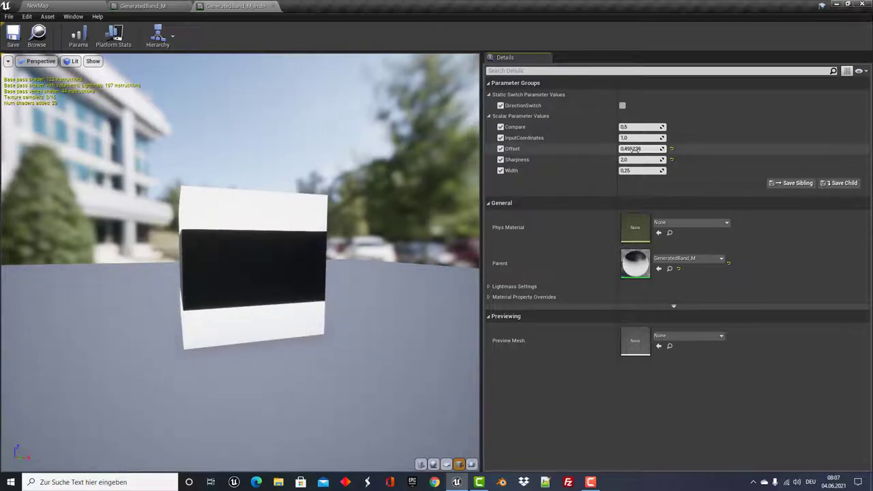
type("0,5")
key("Return")
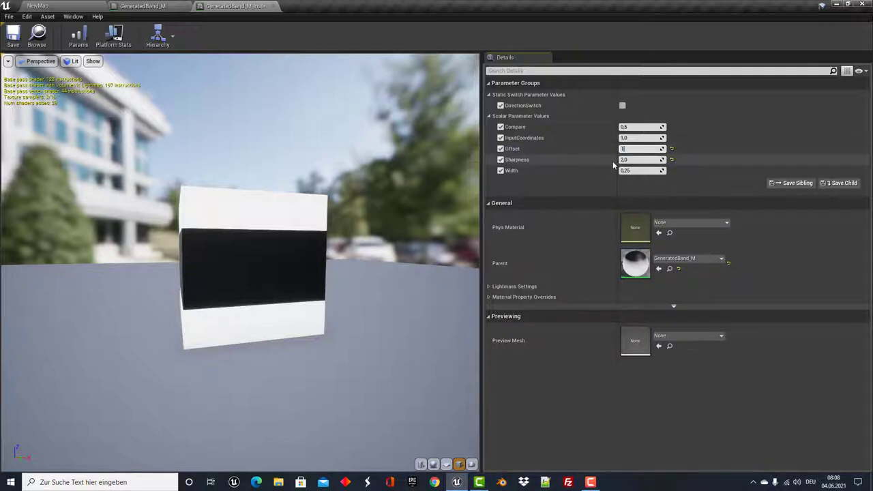
key("Return")
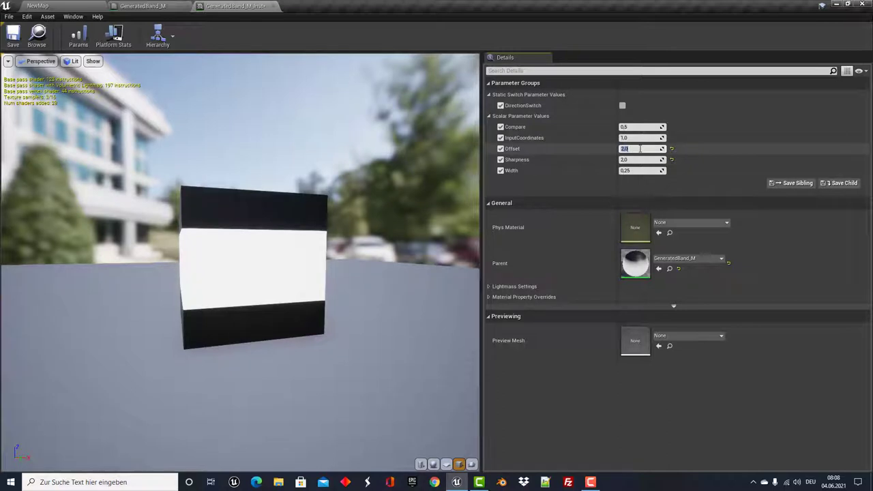
left_click(637, 149)
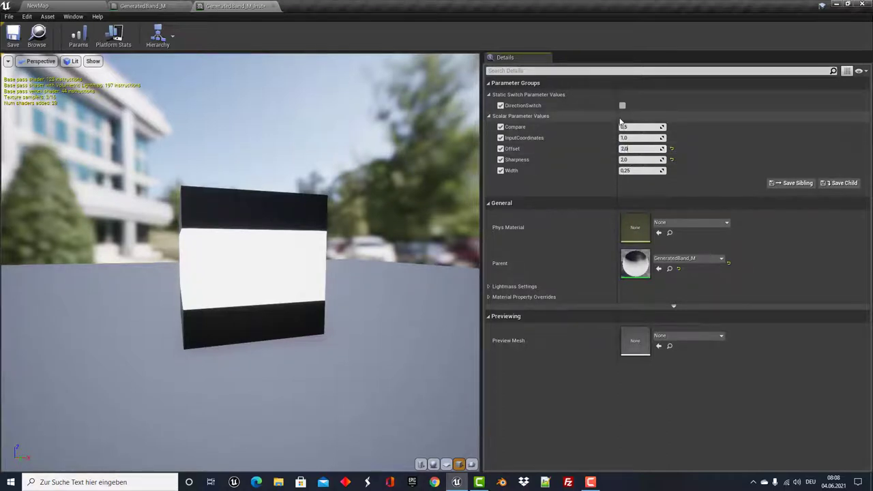
type("5")
key("Return")
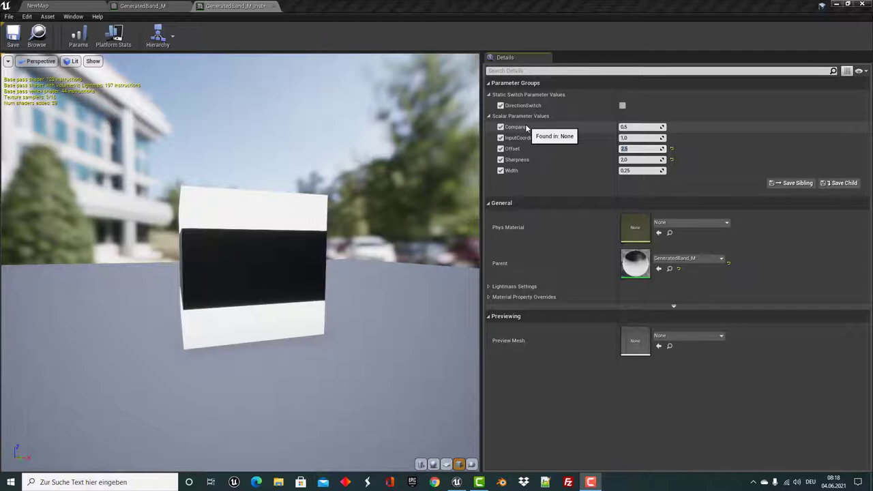
left_click(158, 6)
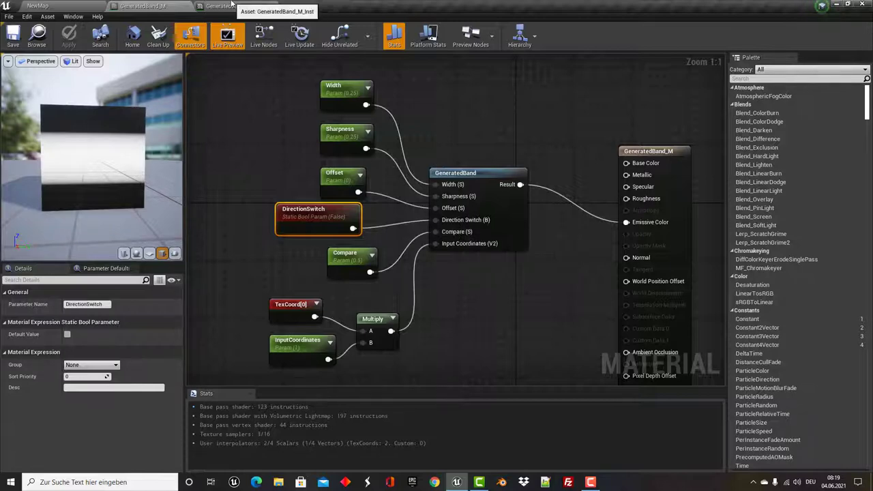
left_click(231, 6)
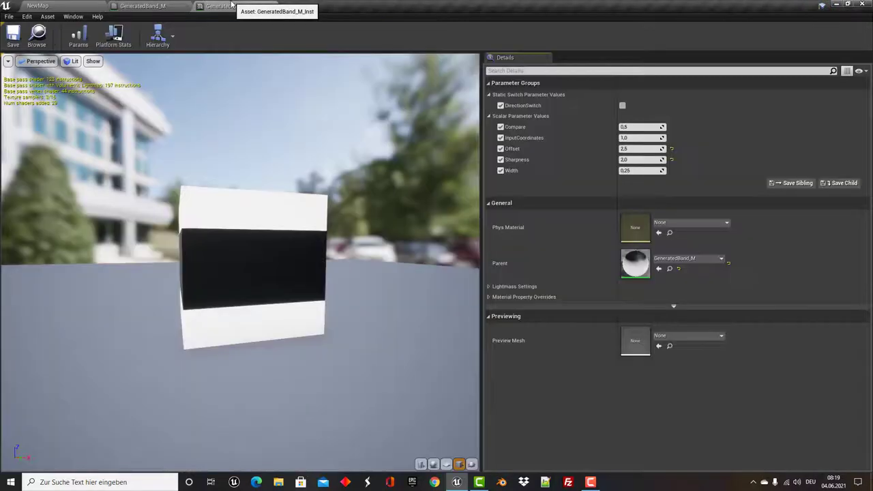
left_click(632, 126)
type("0")
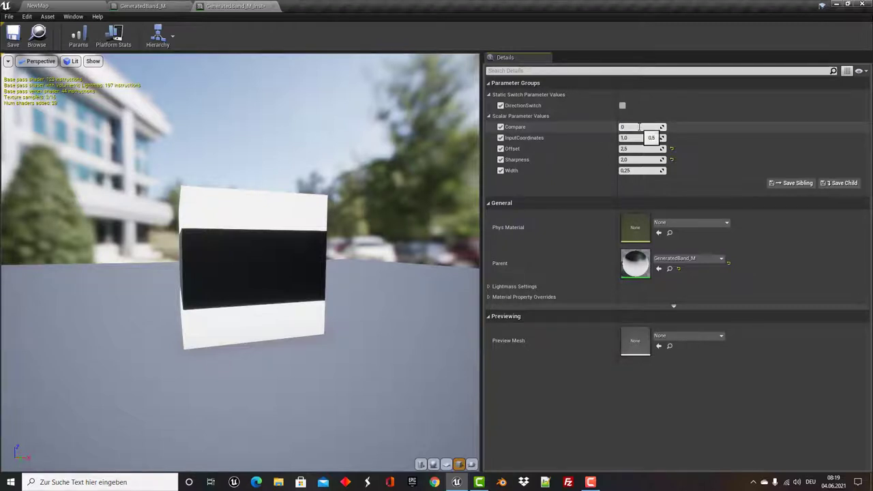
- Reset Offset to 0 and scrub Compare upward to grow the white band
left_click(672, 149)
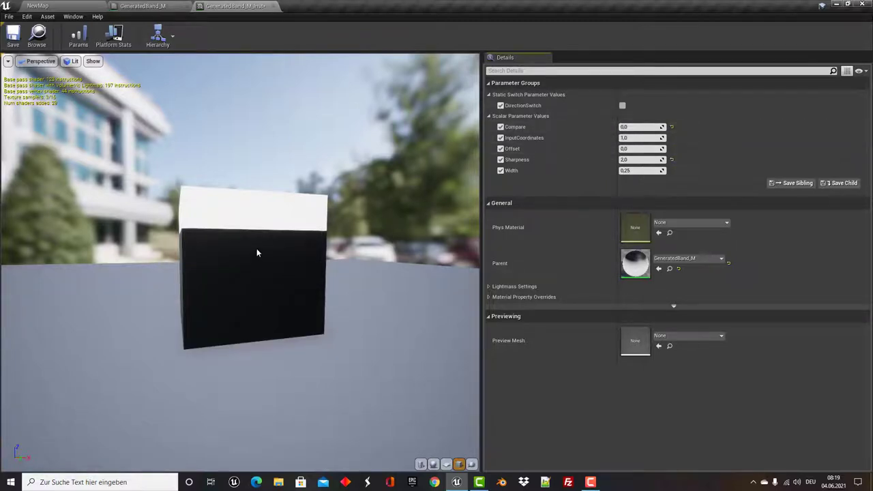
mouse_move(257, 249)
left_mouse_down()
mouse_move(257, 258)
mouse_move(252, 250)
left_mouse_up()
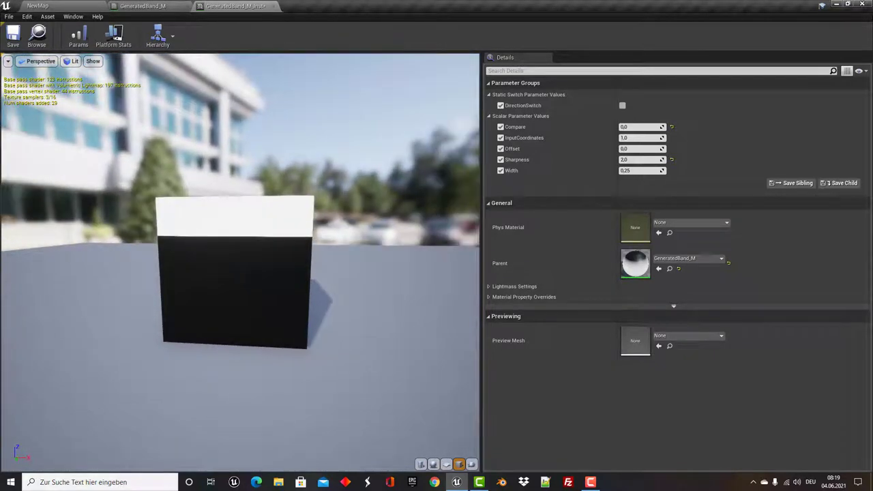
mouse_move(642, 127)
left_mouse_down()
mouse_move(672, 127)
mouse_move(635, 127)
mouse_move(672, 127)
mouse_move(652, 127)
left_mouse_up()
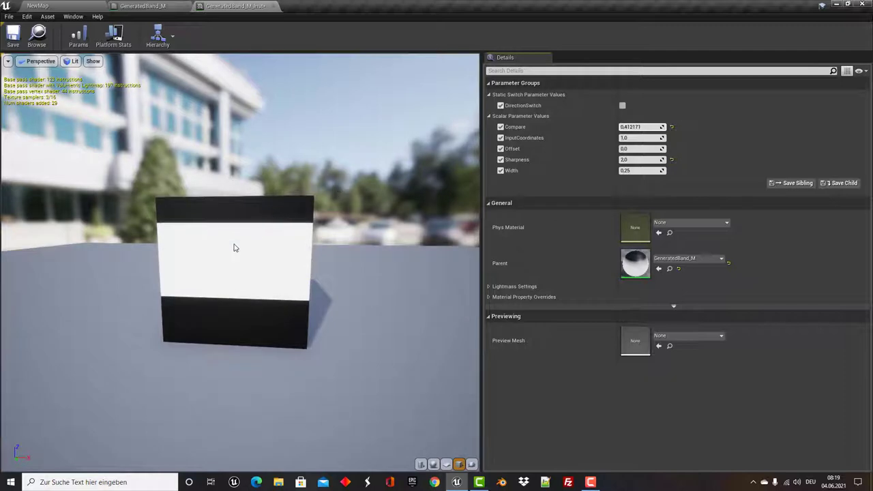
left_click_drag(233, 247, 259, 248)
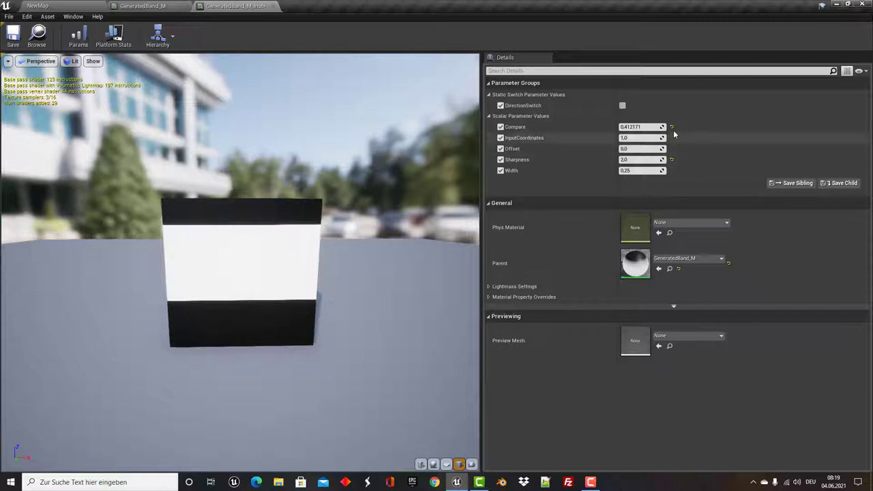
- Set Compare to 1.0, leaving a white strip at the cube's bottom
left_click(651, 127)
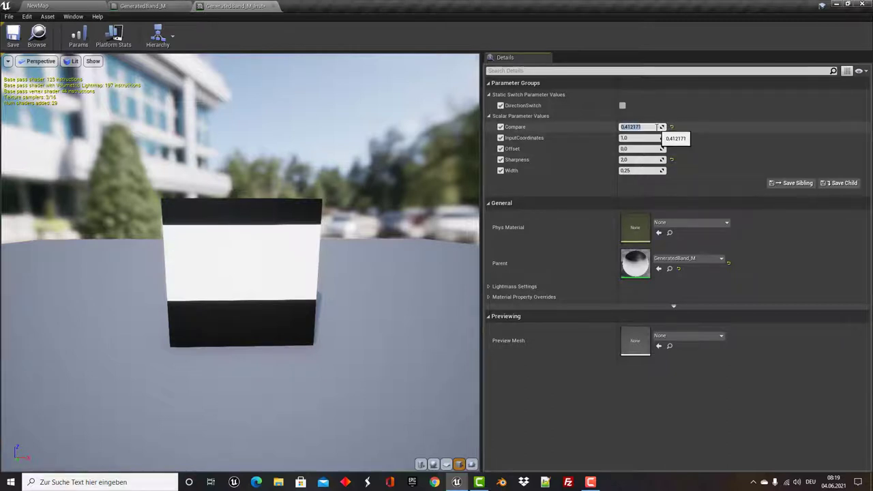
type("0")
key("Return")
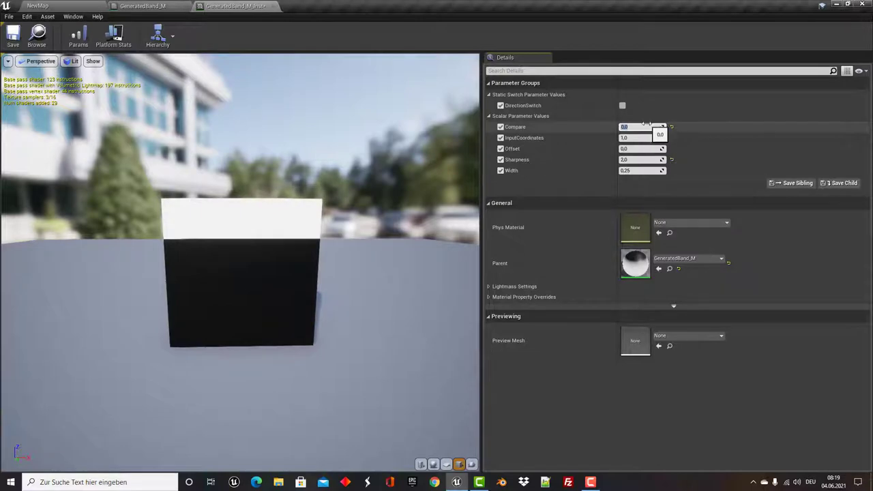
type("1")
key("Return")
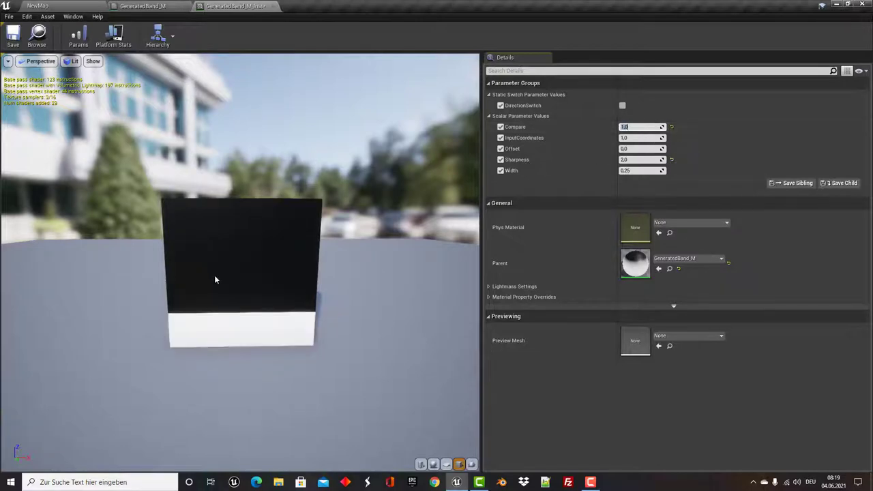
mouse_move(214, 279)
left_mouse_down()
mouse_move(171, 279)
mouse_move(286, 279)
mouse_move(205, 277)
left_mouse_up()
- Set Compare and Offset both to 0.5, inverting the bands on the cube
left_click(638, 128)
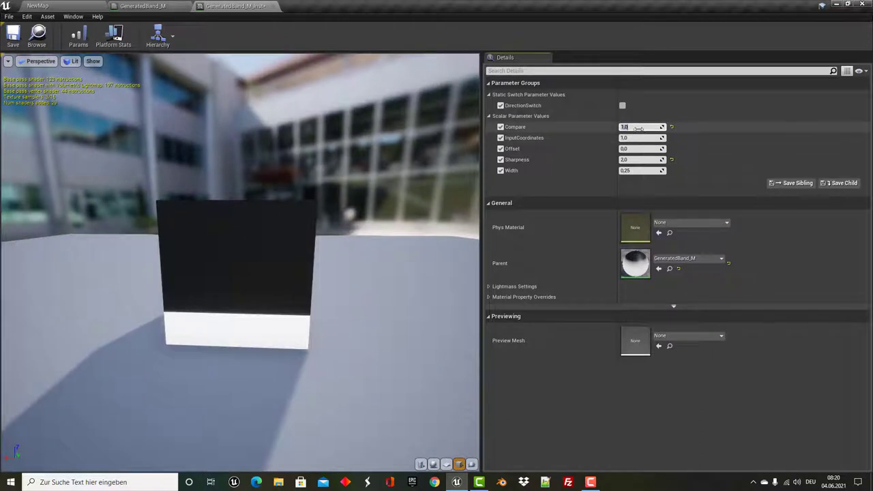
type("0,5")
key("Return")
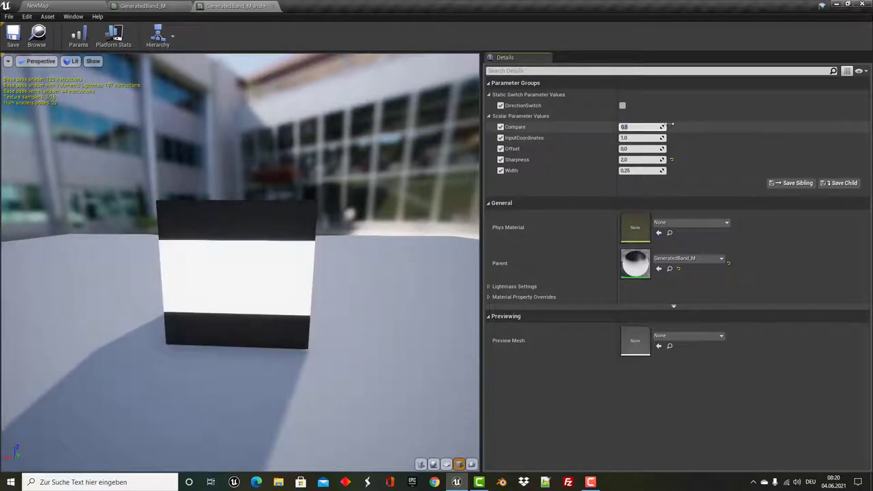
left_click(658, 148)
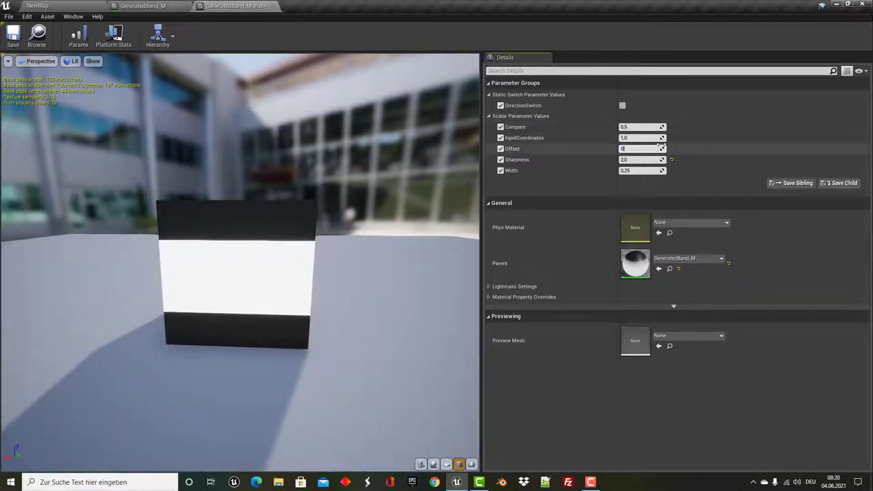
type(".5")
type("0,5")
key("Return")
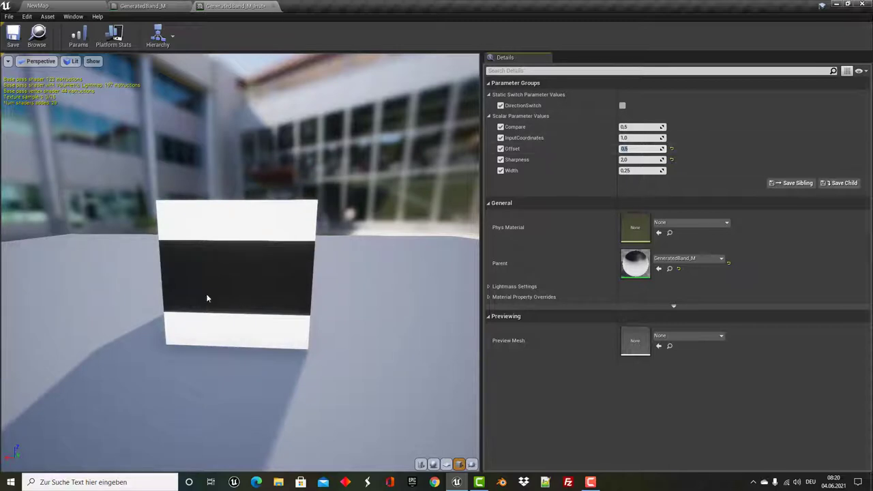
mouse_move(208, 298)
left_mouse_down()
mouse_move(260, 342)
mouse_move(273, 301)
mouse_move(195, 283)
mouse_move(306, 277)
mouse_move(396, 238)
left_mouse_up()
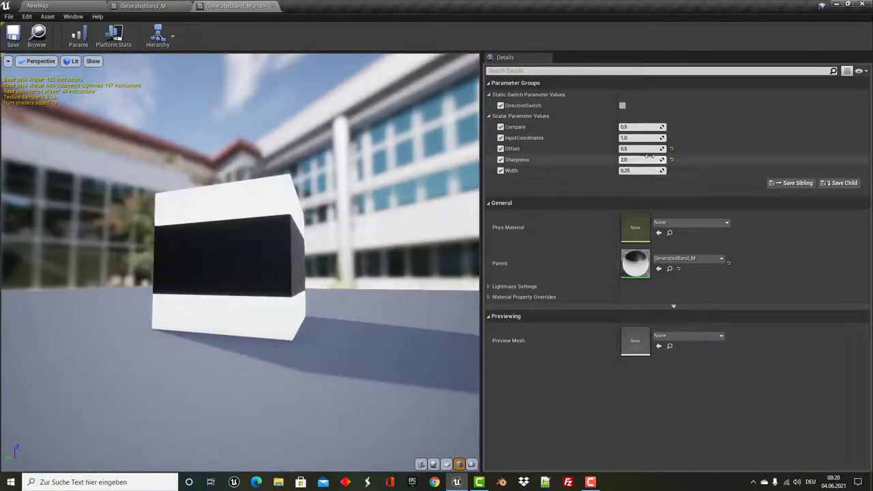
left_click_drag(203, 284, 232, 285)
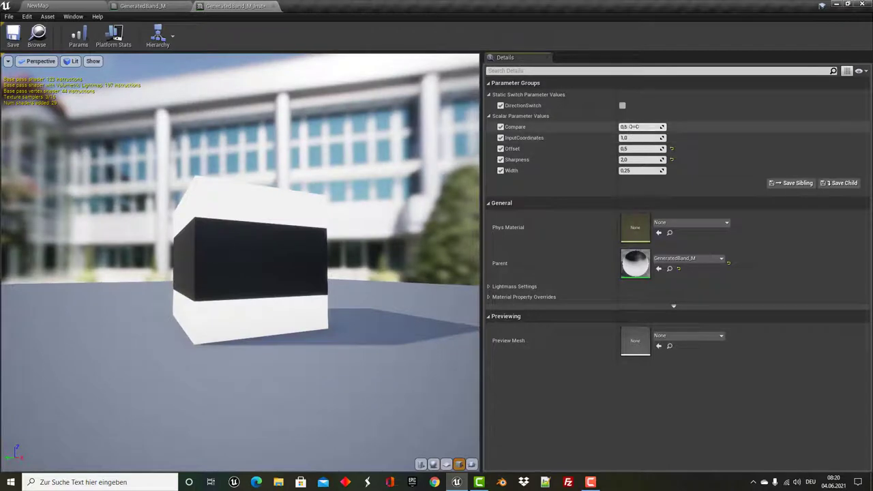
- Reset Offset to 0 and set Compare to 1.0, moving the white band down
left_click_drag(634, 126, 644, 139)
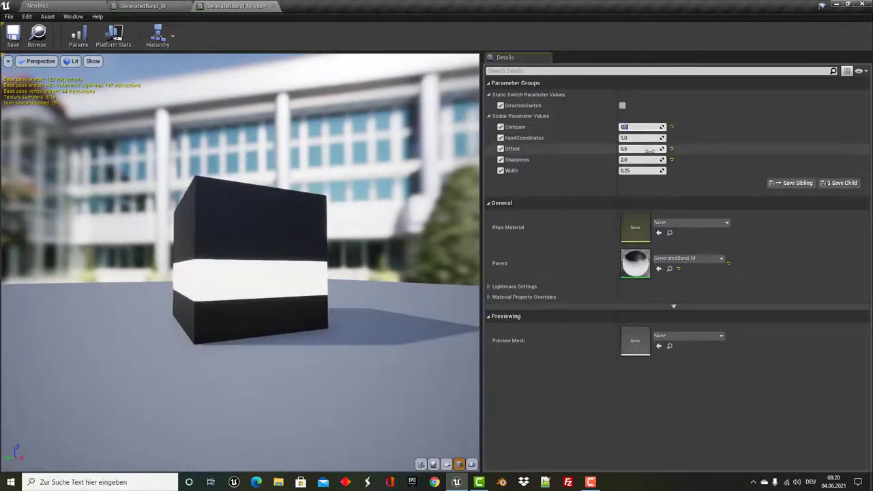
left_click(672, 148)
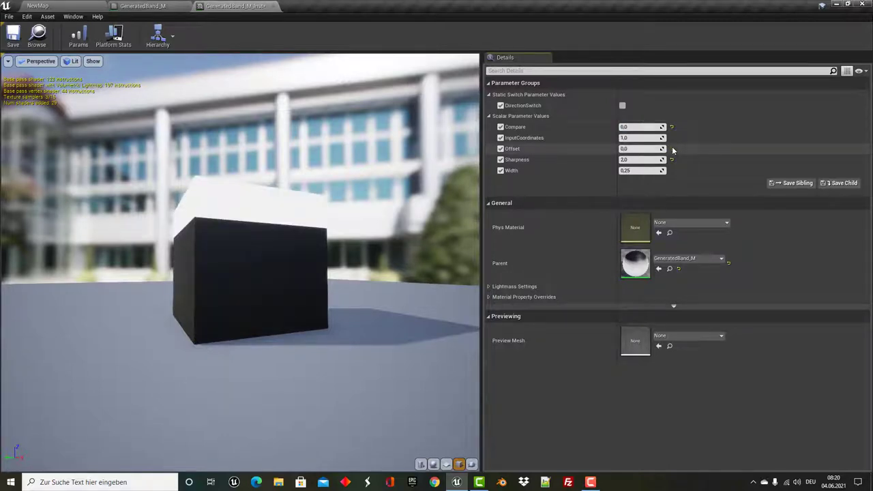
left_click_drag(221, 305, 273, 305)
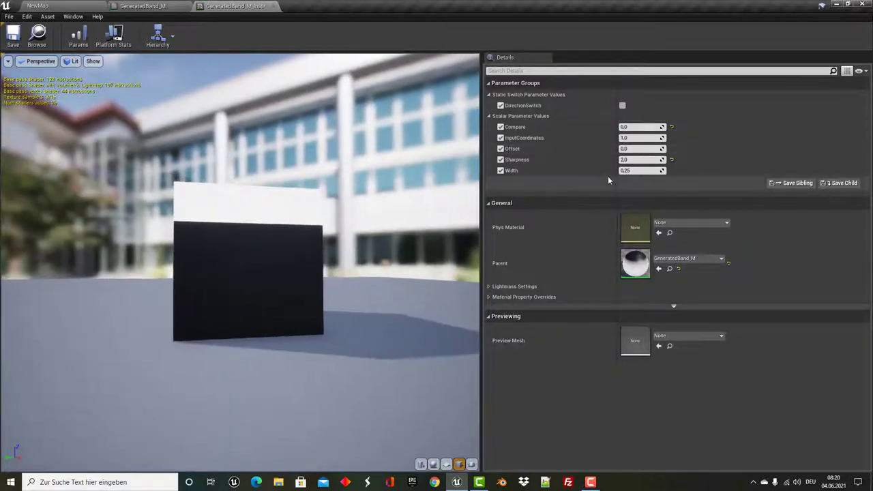
left_click(624, 126)
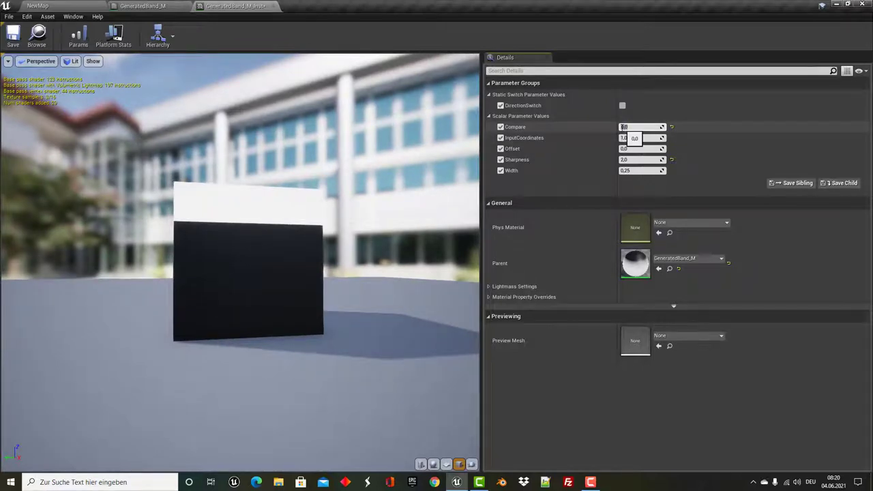
type("1")
key("Return")
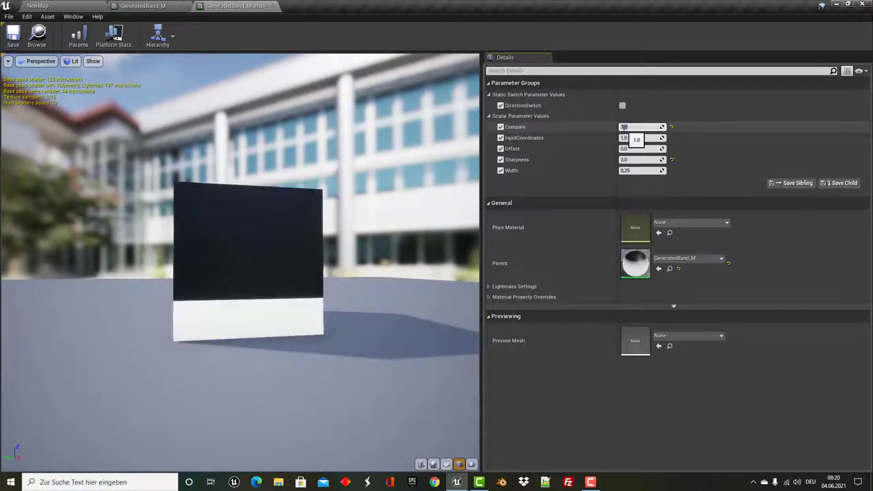
mouse_move(202, 262)
left_mouse_down()
mouse_move(164, 259)
mouse_move(226, 259)
mouse_move(146, 274)
mouse_move(204, 273)
mouse_move(161, 297)
left_mouse_up()
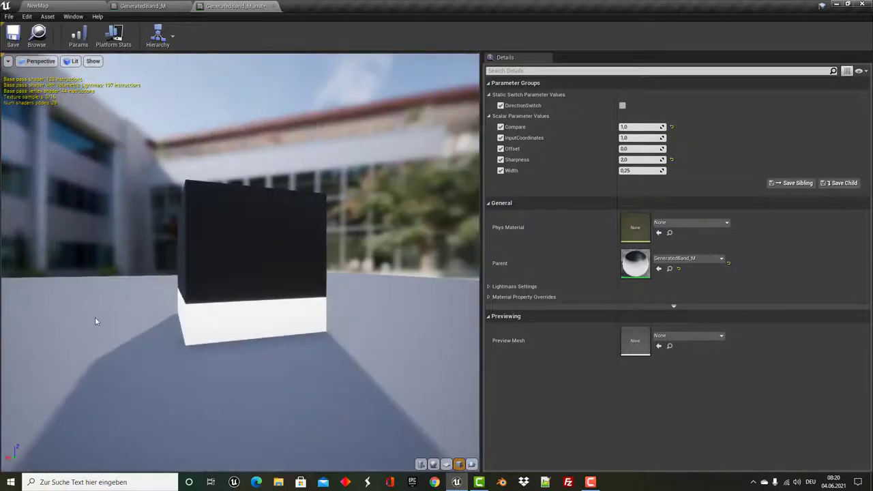
left_click_drag(95, 321, 377, 275)
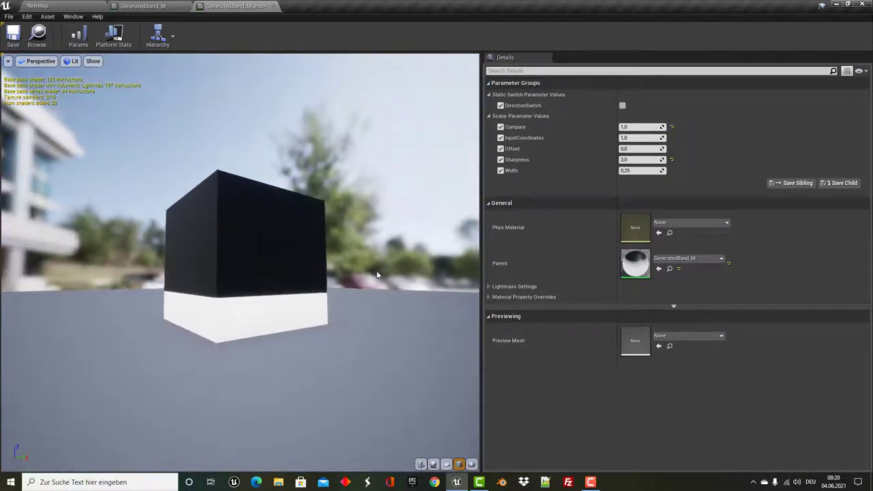
left_click_drag(313, 276, 280, 276)
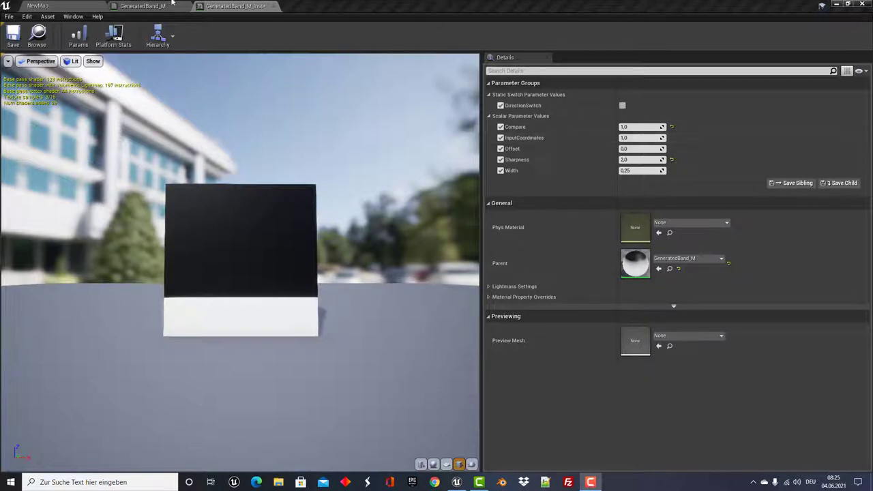
left_click(152, 7)
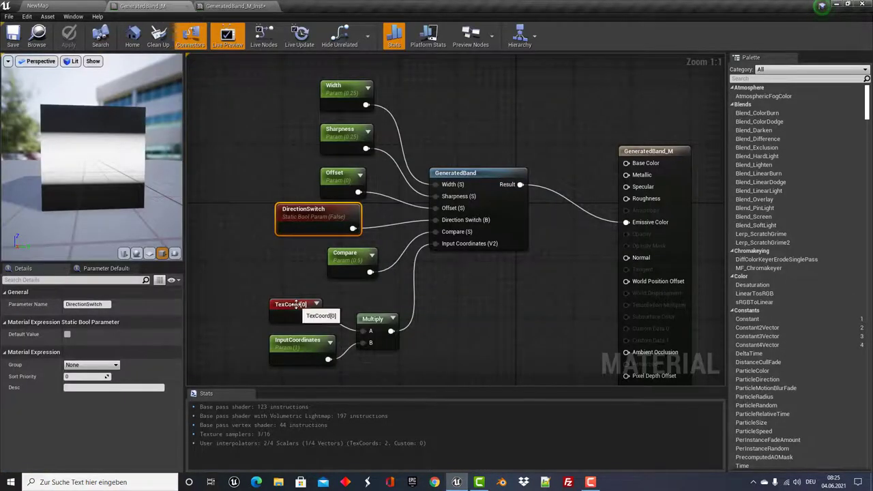
- Shift TexCoord[0] and InputCoordinates left and wire InputCoordinates into Multiply's B input
left_click_drag(300, 314, 290, 314)
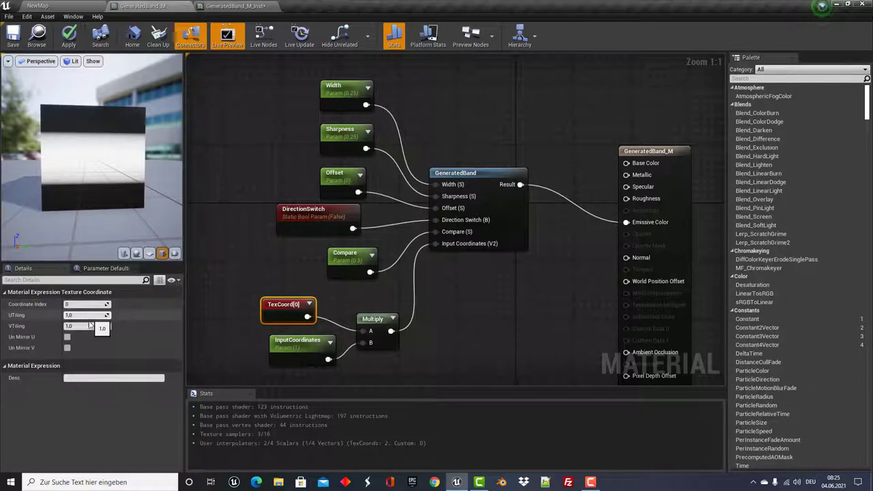
left_click_drag(302, 345, 288, 345)
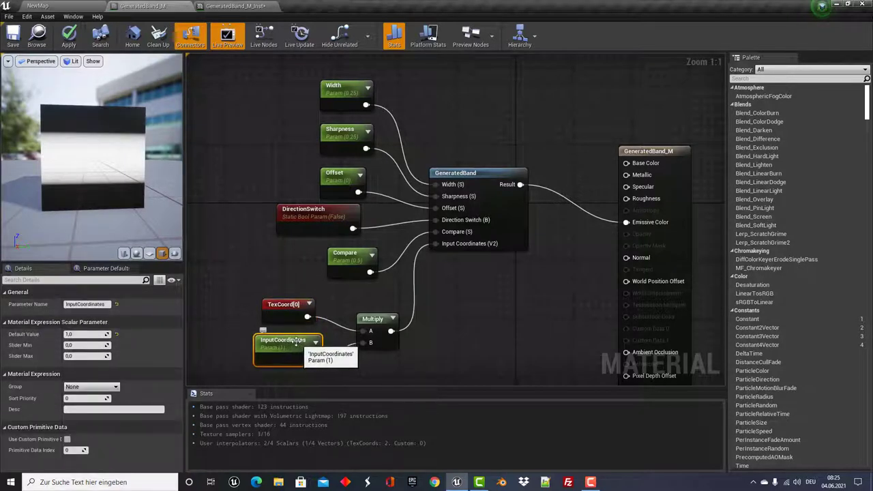
left_click_drag(314, 359, 370, 342)
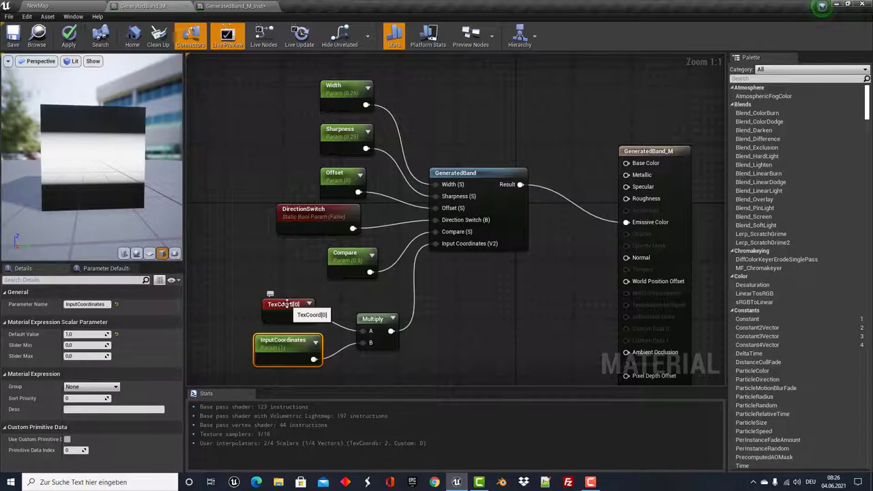
left_click(288, 306)
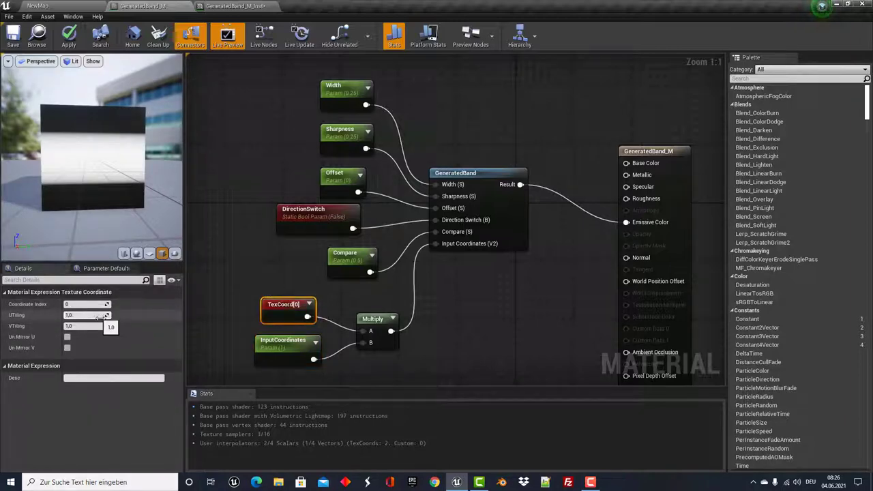
- Reset Compare to 0.5 and raise InputCoordinates from 2 up to 6 for many thin bands
left_click(38, 5)
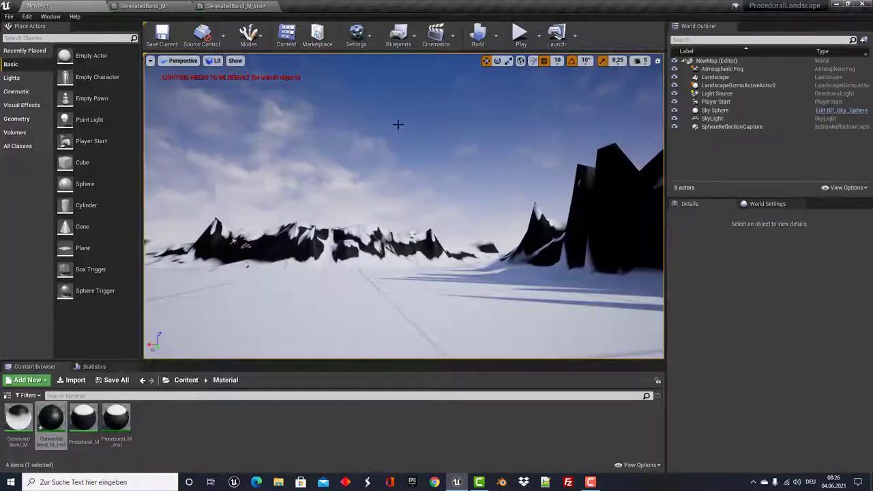
left_click(235, 5)
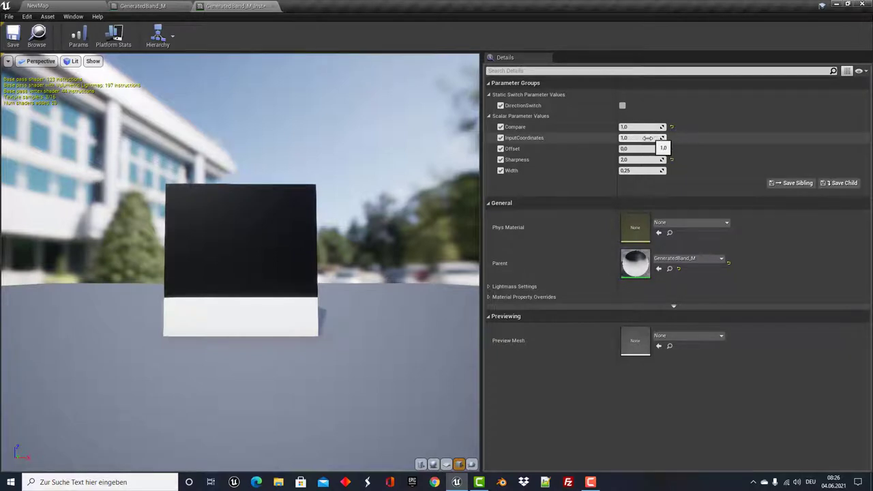
left_click(647, 138)
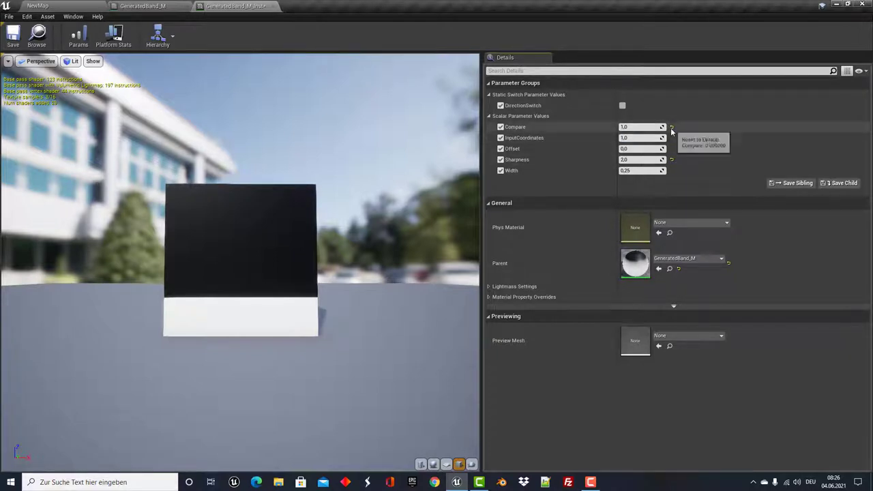
left_click(671, 127)
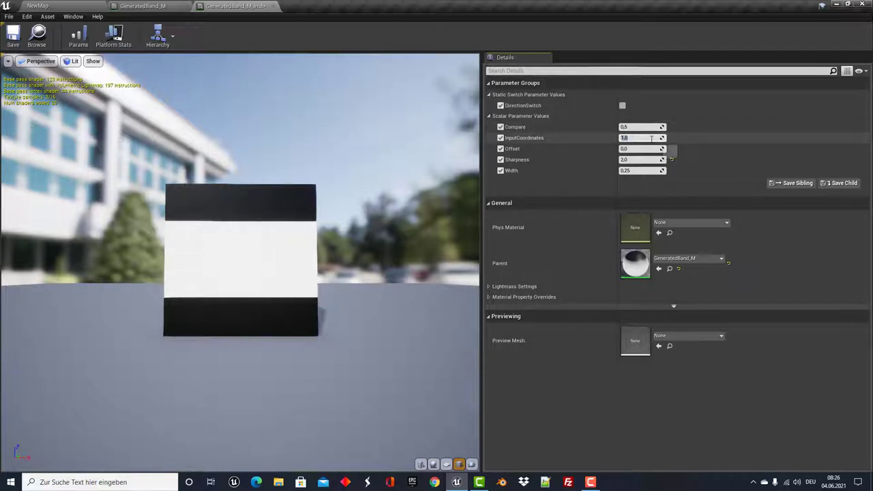
type("2")
key("Return")
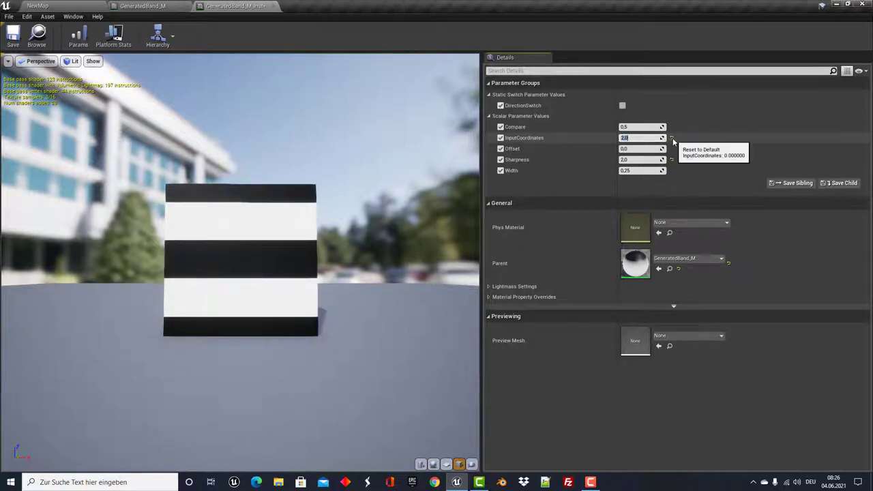
left_click_drag(659, 138, 676, 138)
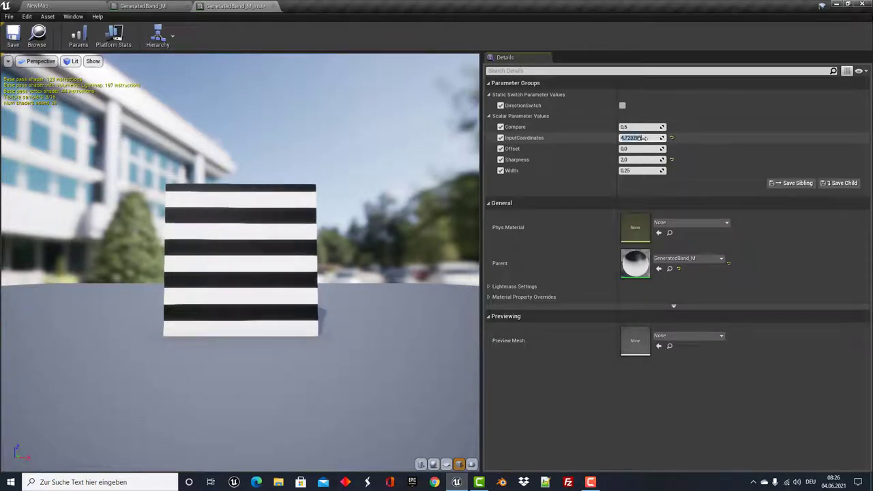
type("6")
key("Return")
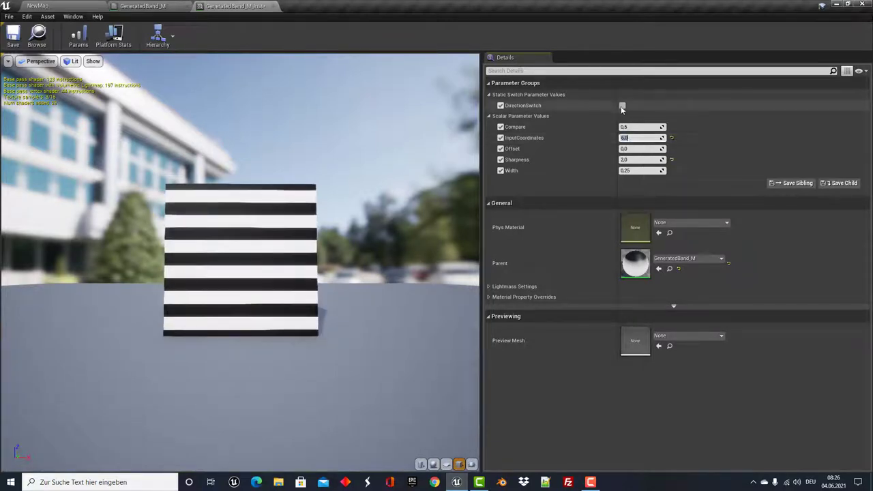
- Turn DirectionSwitch on, then set InputCoordinates to 2 and Compare to 0
left_click(622, 105)
mouse_move(230, 244)
left_mouse_down()
mouse_move(187, 263)
mouse_move(349, 200)
left_mouse_up()
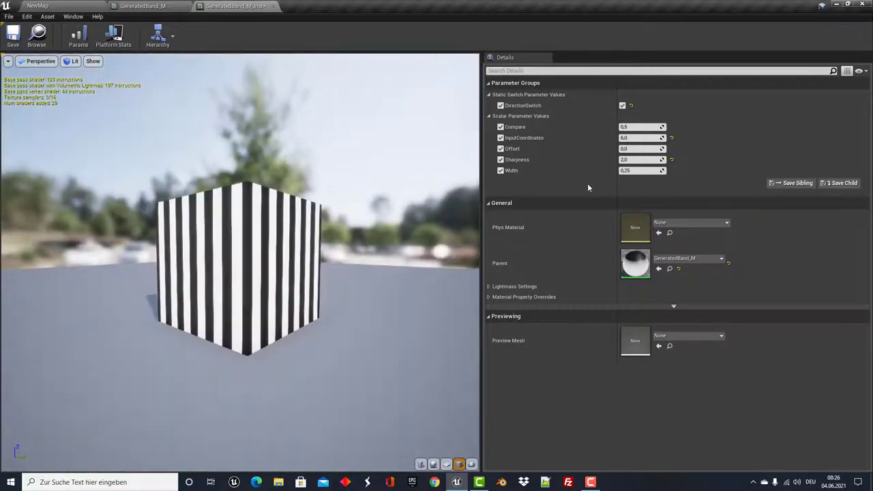
left_click(672, 139)
type("2")
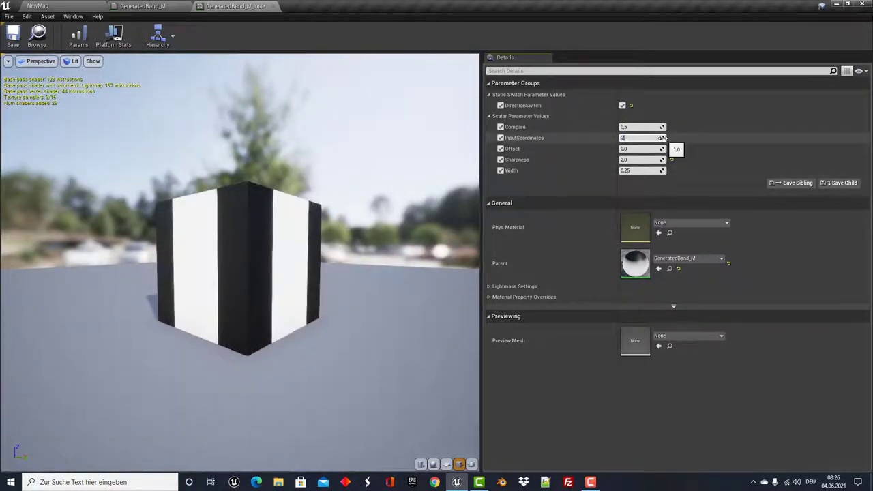
key("Return")
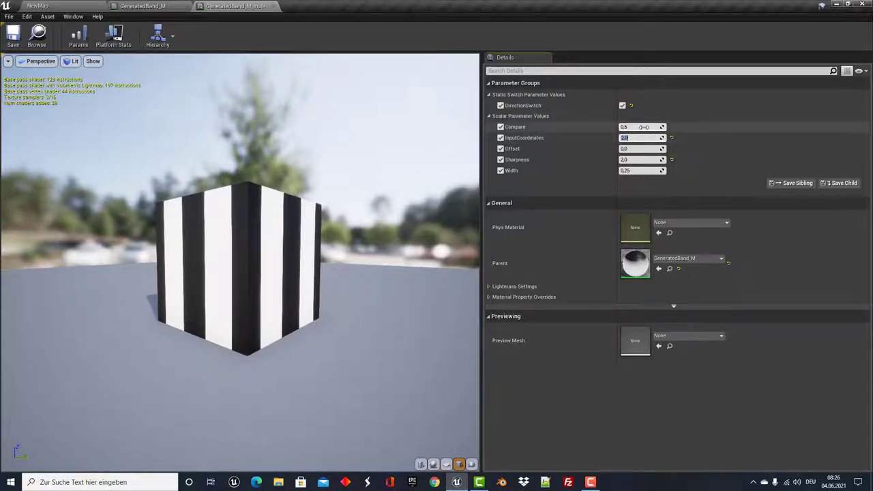
type("0")
key("Return")
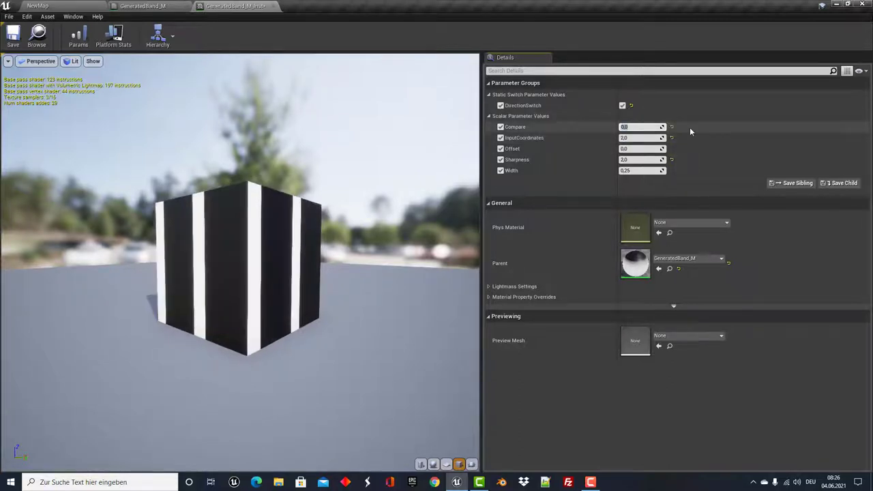
left_click_drag(218, 268, 281, 269)
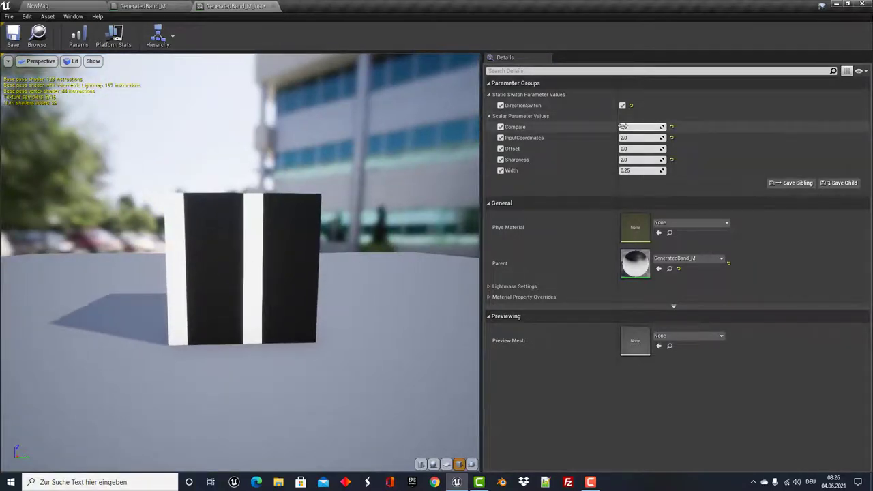
left_click_drag(287, 225, 344, 248)
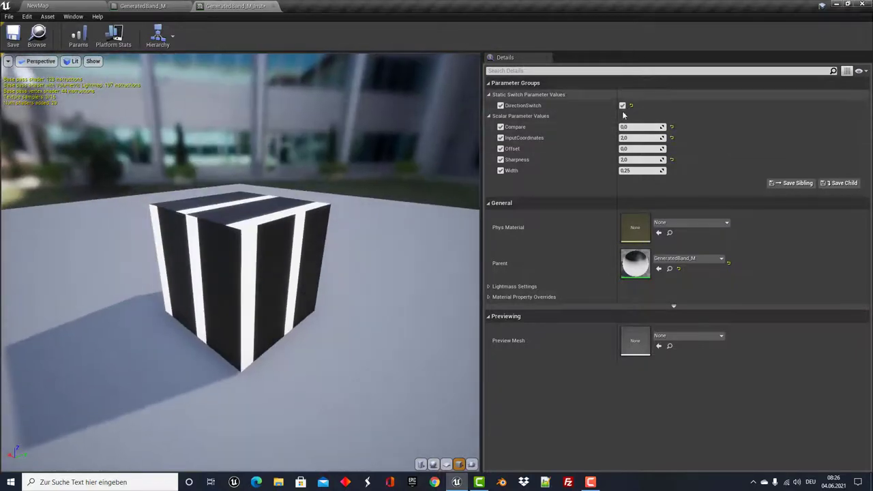
type("1")
- Try Compare 1 with Width values 0.5, 1 and 0.125, checking the preview cube each time
key("Return")
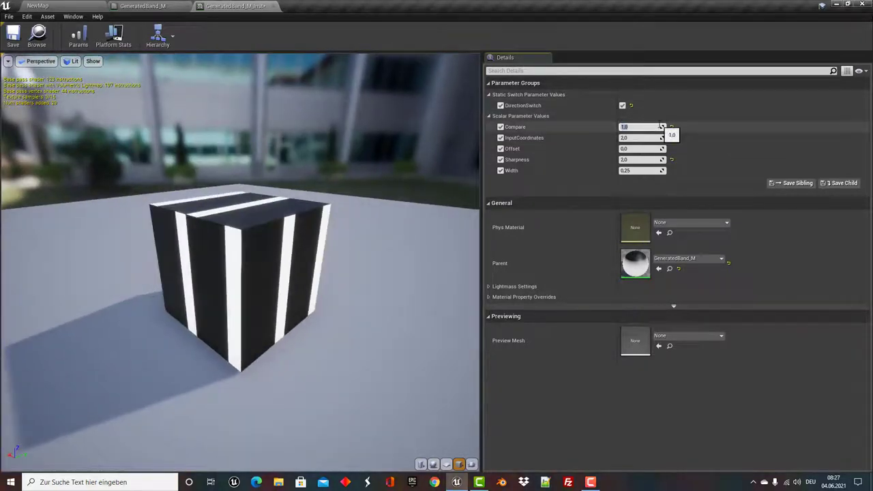
left_click_drag(393, 230, 355, 225)
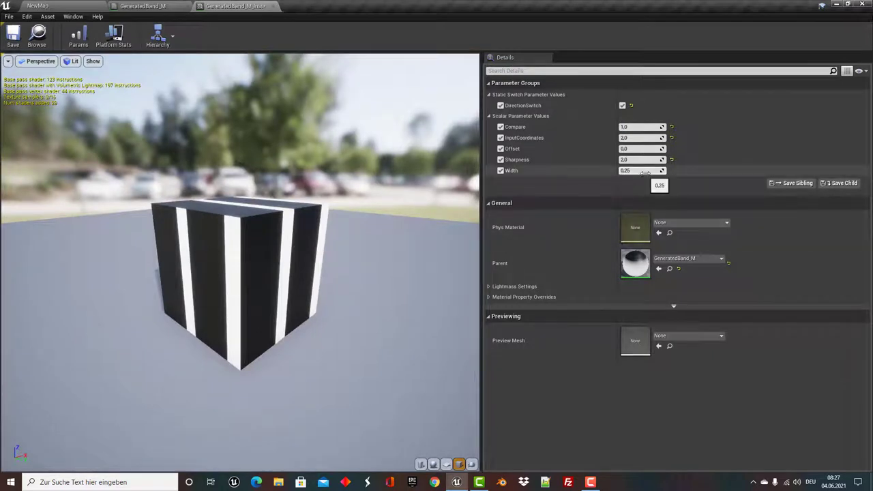
type("0,5")
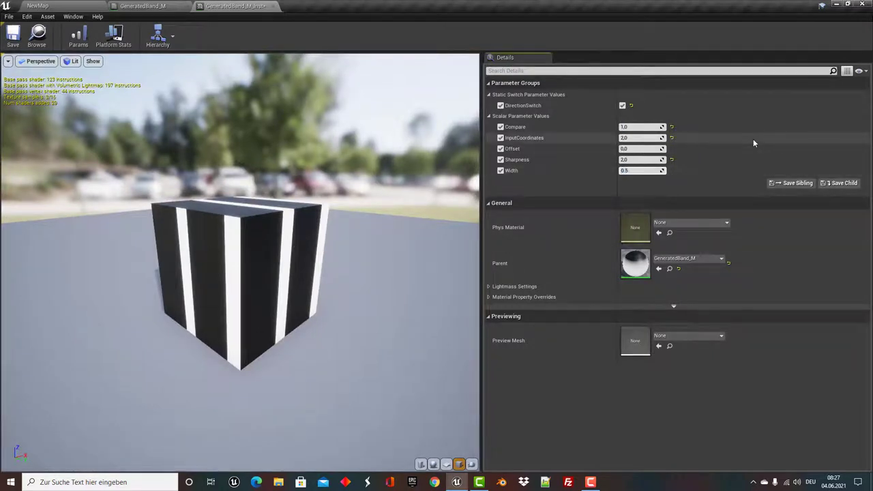
key("Return")
mouse_move(230, 321)
left_mouse_down()
mouse_move(201, 326)
mouse_move(225, 294)
left_mouse_up()
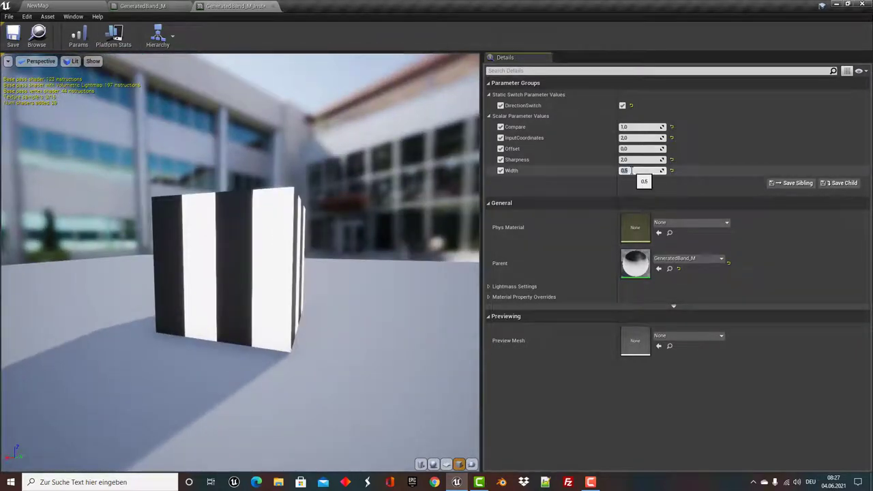
type("1")
type("0.125")
key("Return")
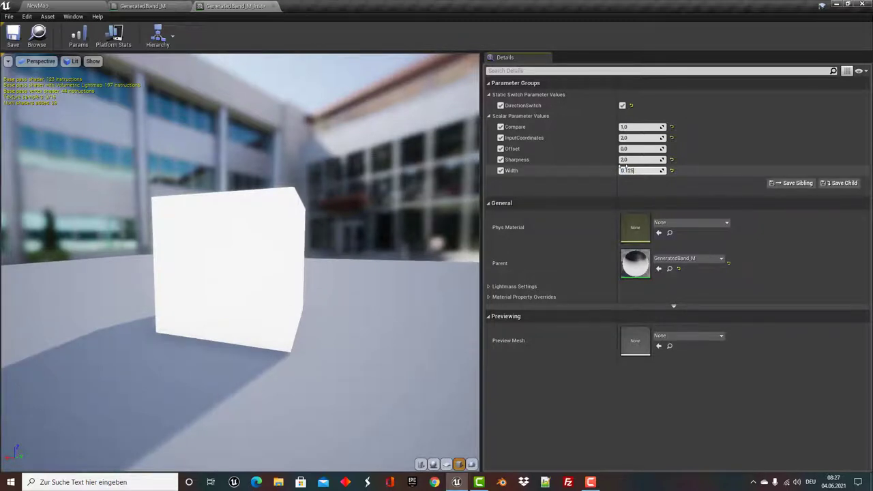
key("Return")
left_click_drag(225, 218, 335, 179)
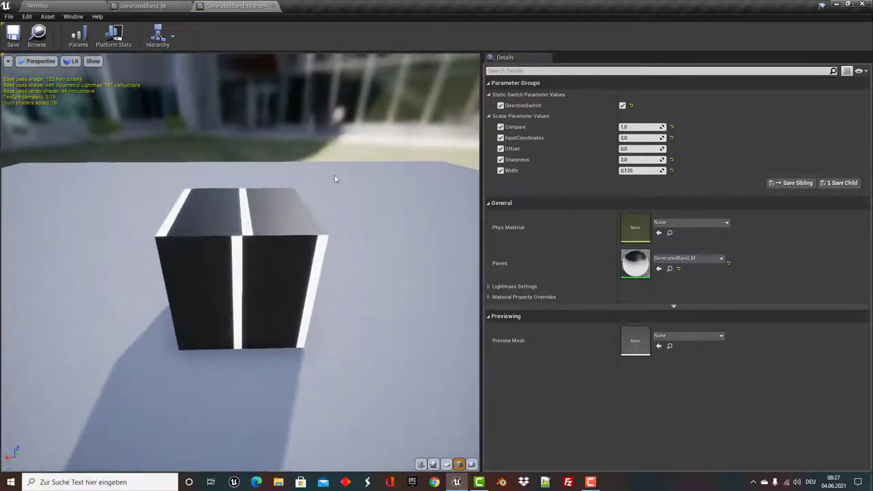
- Set Compare to 0.5, Offset to 0.25 and Width to 0.5 on the instance
left_click(649, 126)
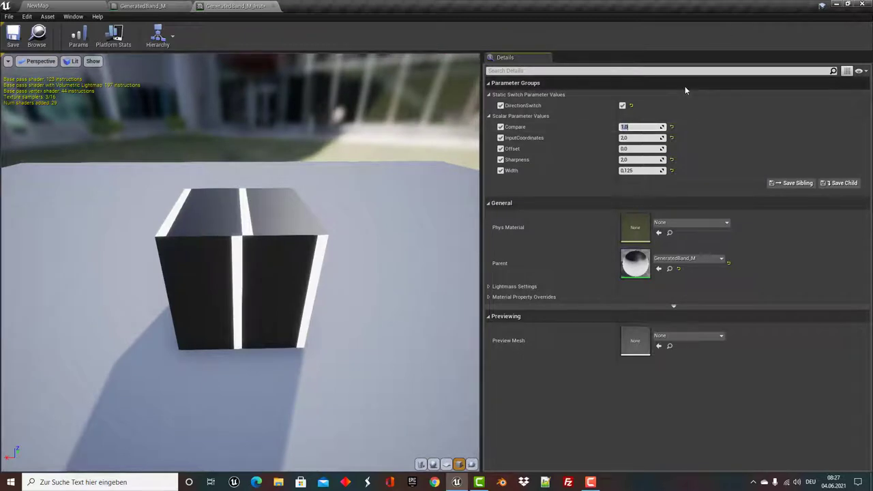
type("0,5")
key("Return")
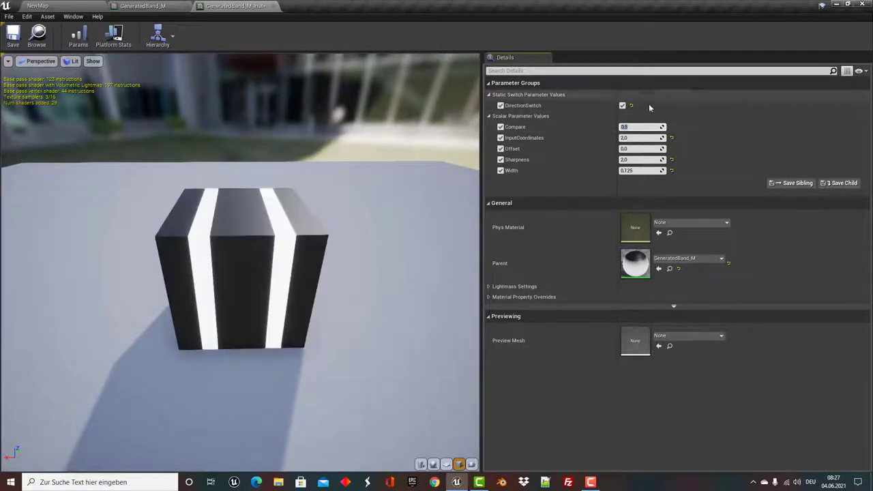
left_click(640, 148)
type("0,25")
key("Return")
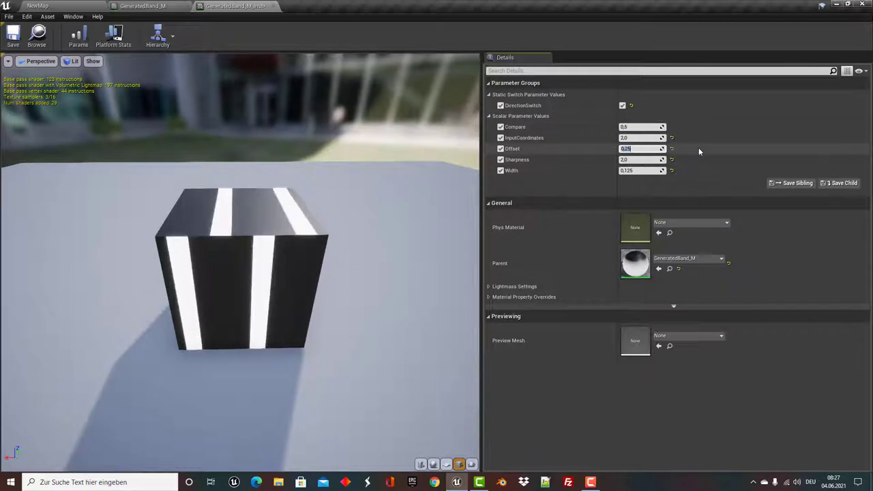
left_click(651, 170)
type("0.5")
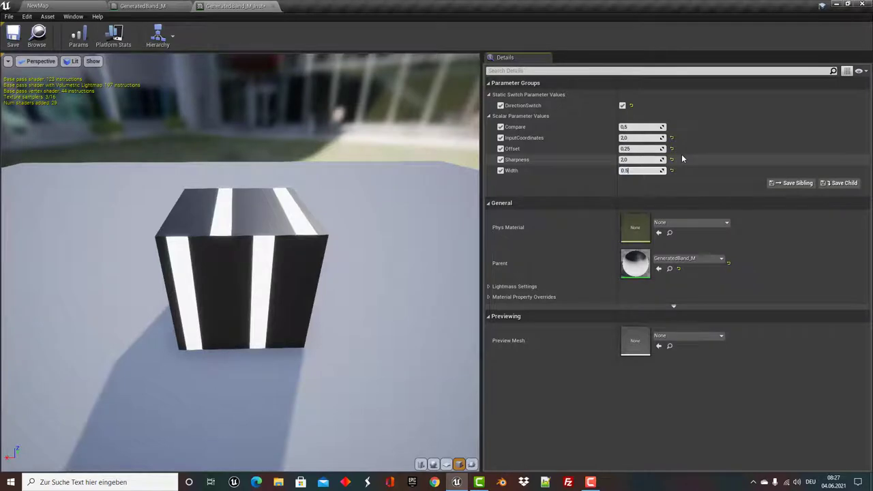
key("Return")
- Set Width to 0.25, slide Offset, and commit InputCoordinates 6 for many thin stripes
type("0,25")
key("Return")
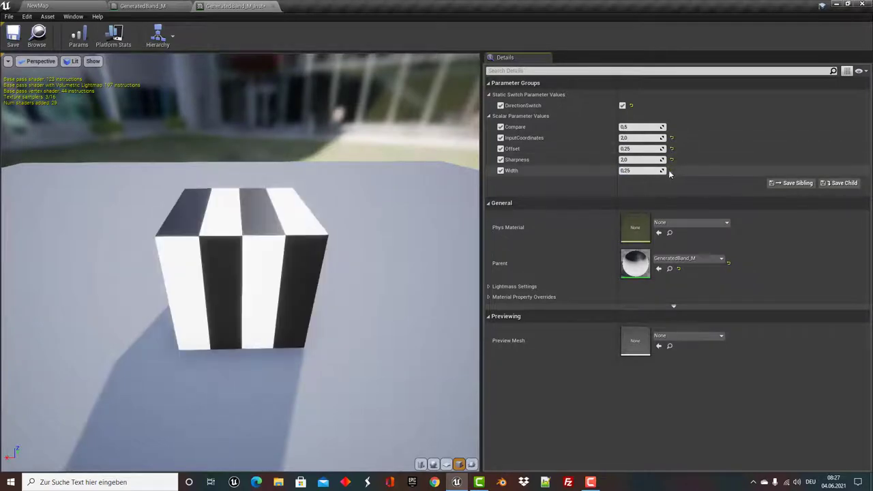
left_click_drag(266, 292, 321, 293)
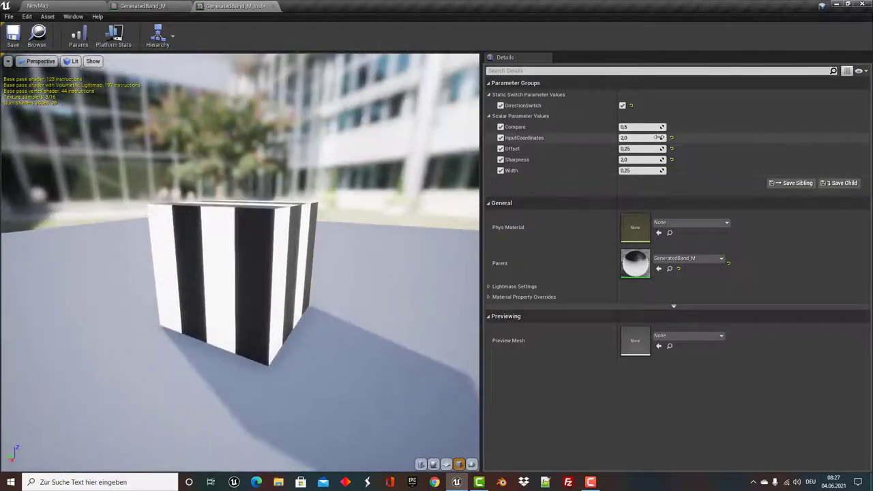
mouse_move(662, 149)
left_mouse_down()
mouse_move(690, 149)
mouse_move(659, 137)
left_mouse_up()
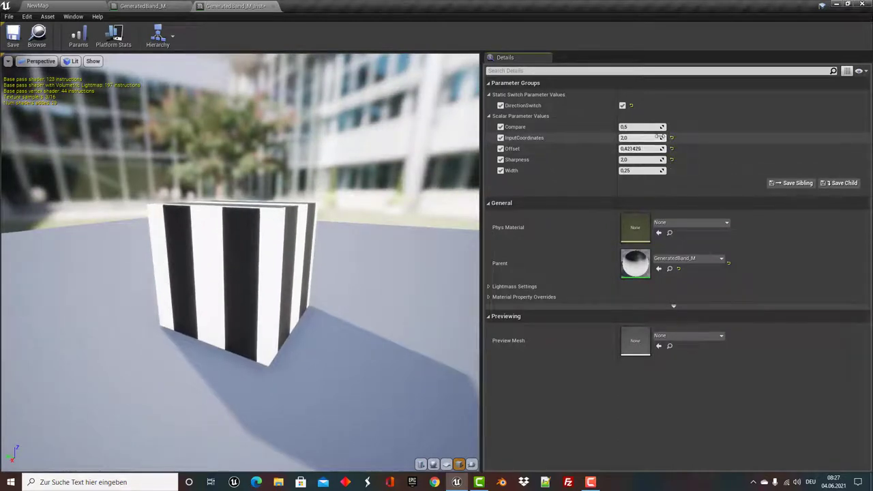
type("8")
key("Return")
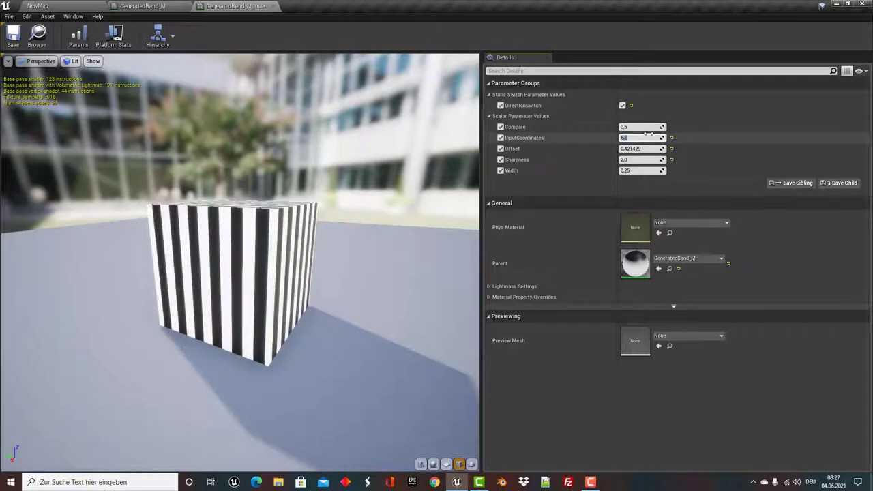
left_click_drag(202, 281, 232, 281)
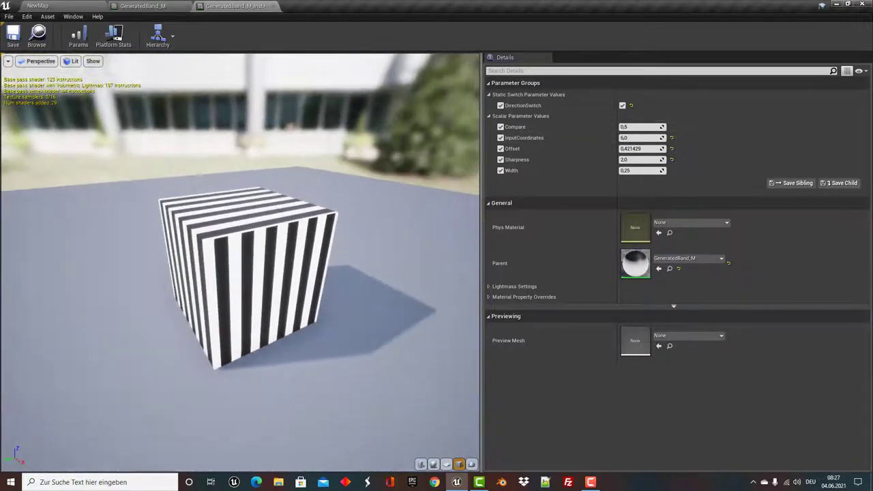
- Try Offset 0.5 and Compare values 0, 1 and 0.125 on the striped cube
left_click(659, 147)
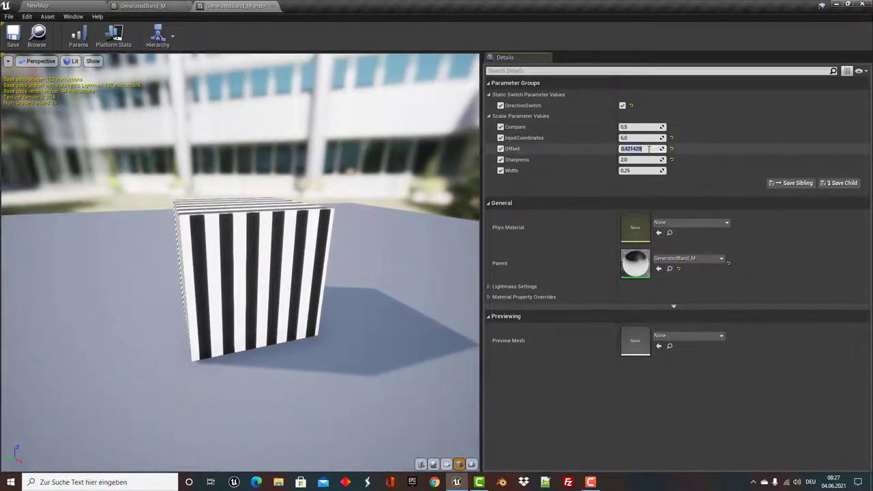
type("05")
key("Return")
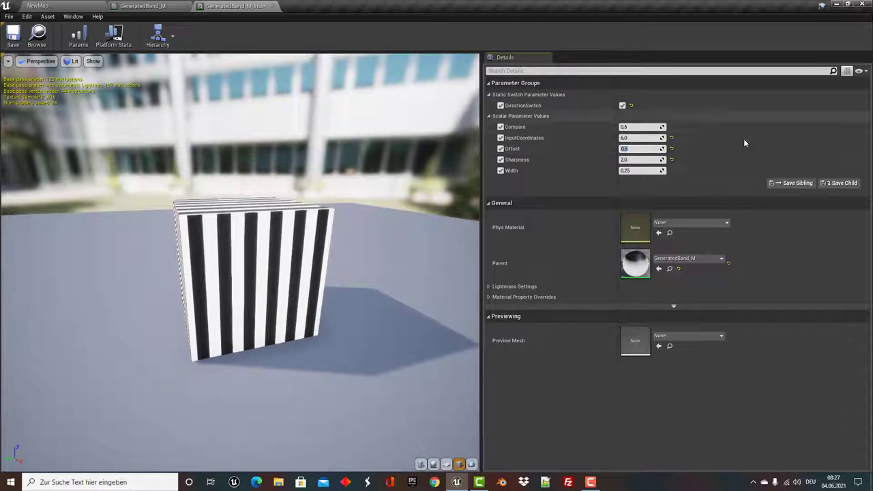
mouse_move(320, 282)
left_mouse_down()
mouse_move(174, 300)
mouse_move(312, 274)
mouse_move(278, 249)
mouse_move(301, 259)
left_mouse_up()
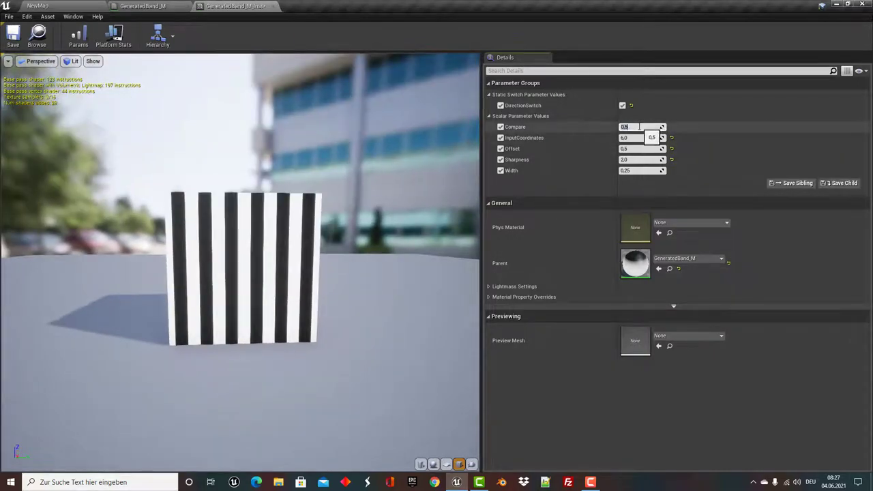
type("0")
key("Return")
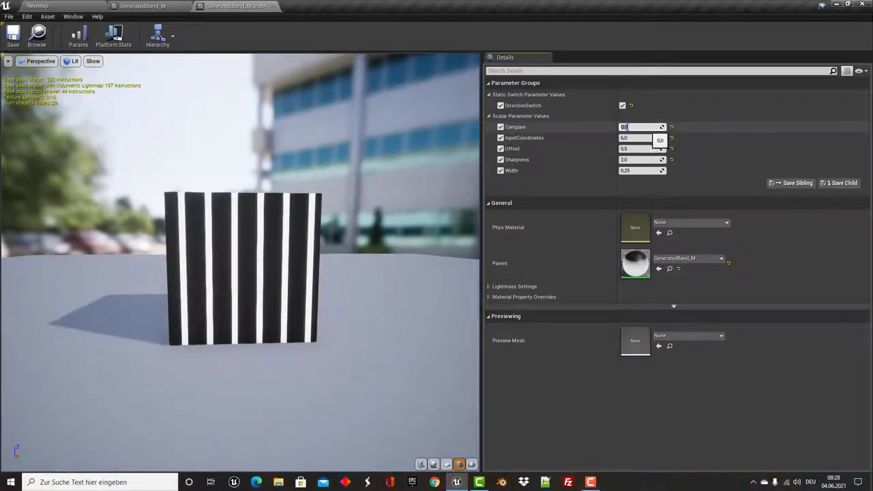
type("1")
key("Return")
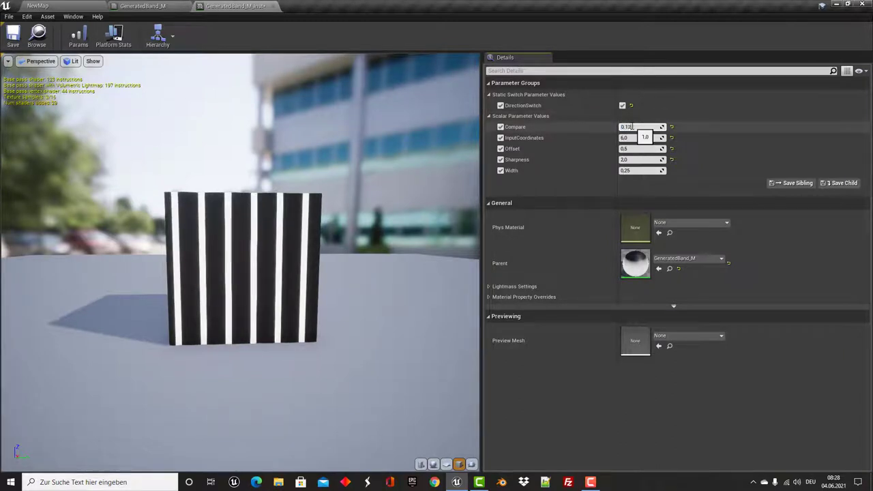
key("Return")
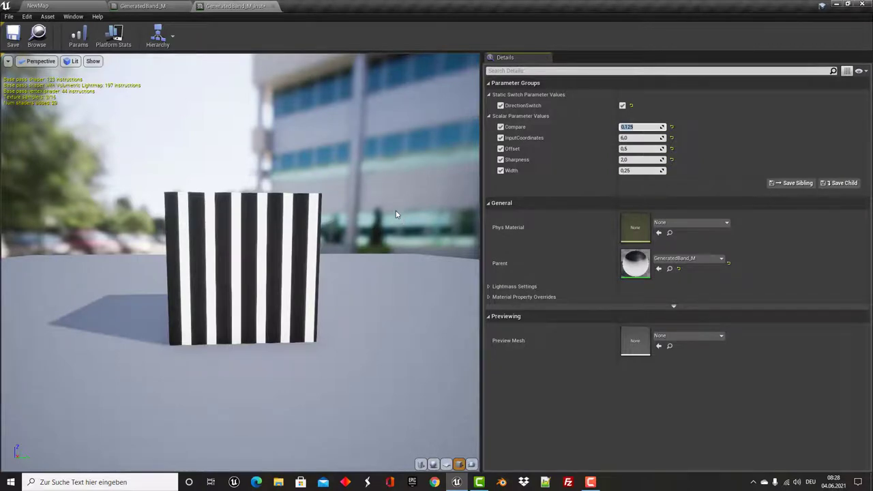
mouse_move(196, 266)
left_mouse_down()
mouse_move(247, 297)
mouse_move(285, 271)
mouse_move(279, 260)
mouse_move(259, 266)
left_mouse_up()
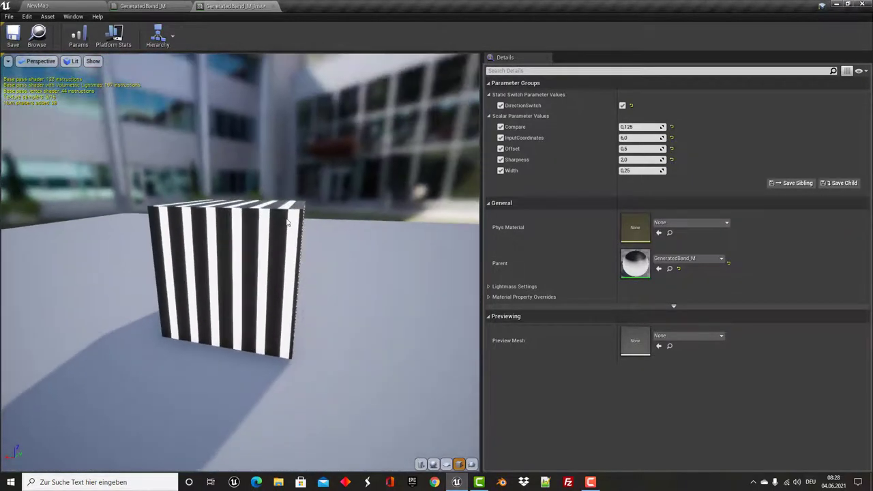
- Save, reset Compare, InputCoordinates, Offset and Sharpness to defaults, save again, and go to GeneratedBand_M
left_click(13, 34)
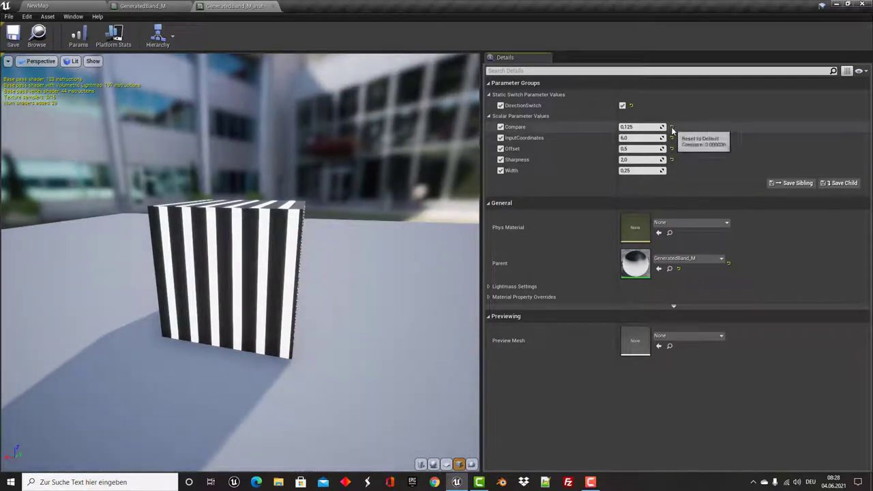
left_click(672, 127)
left_click(672, 138)
left_click(672, 148)
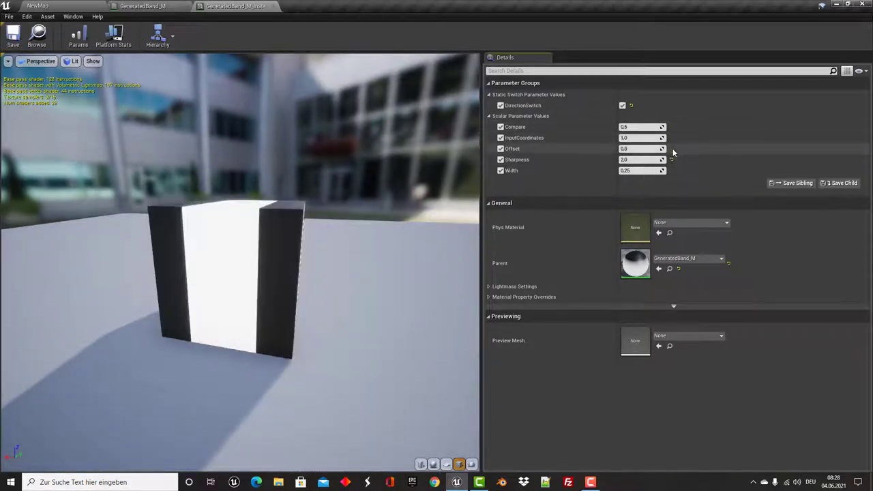
left_click(673, 160)
left_click(11, 33)
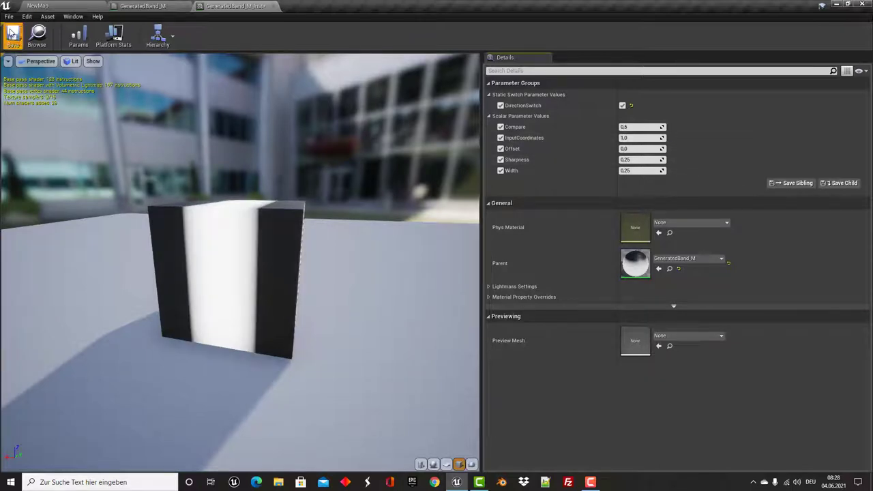
left_click(143, 5)
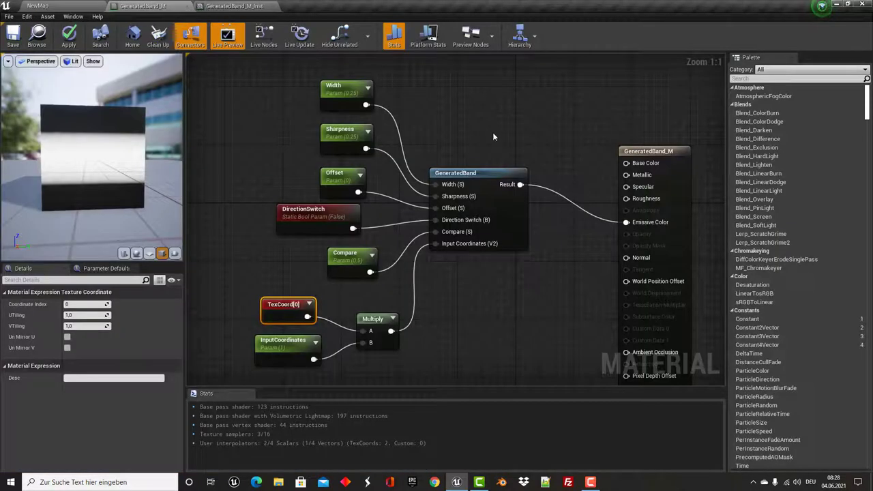
- Pan the GeneratedBand_M graph and place a Vector Parameter node on empty canvas
right_click_drag(488, 128, 416, 148)
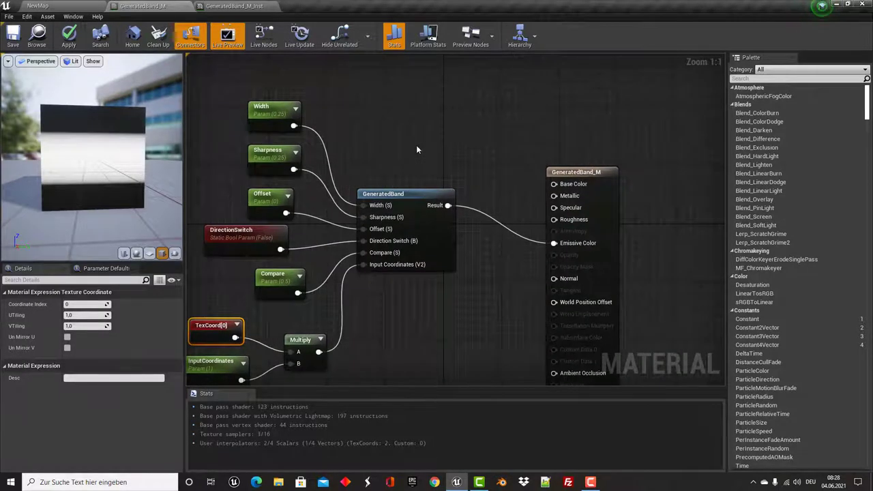
right_click_drag(417, 148, 419, 156)
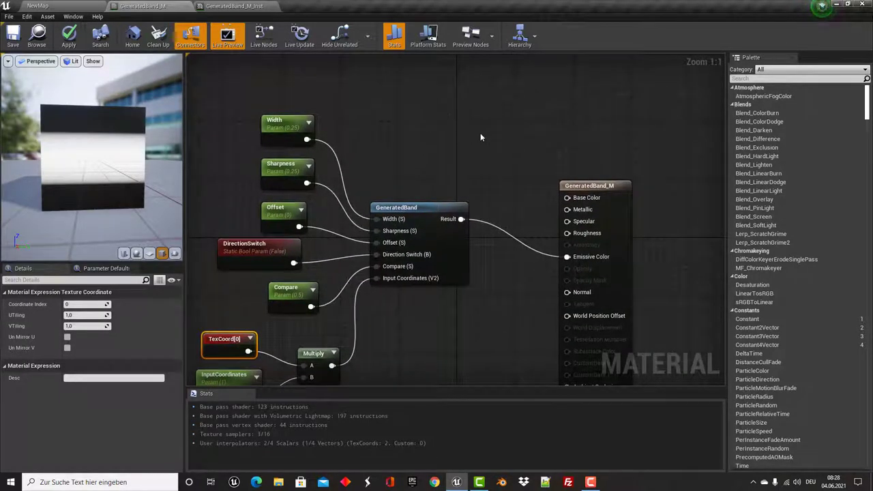
left_click(421, 98)
type("Colo")
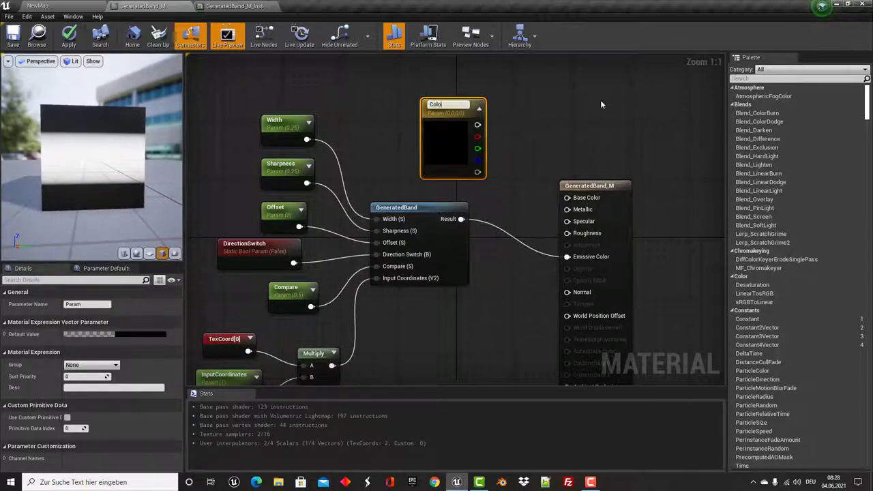
- Name the vector parameter Color, move it up, and give it a light blue default
type("r")
key("Return")
left_click_drag(455, 114, 400, 78)
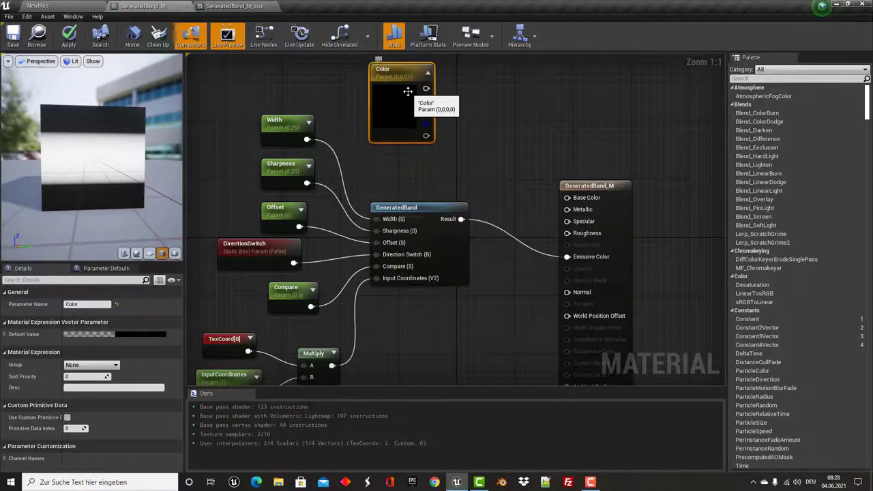
double_click(409, 96)
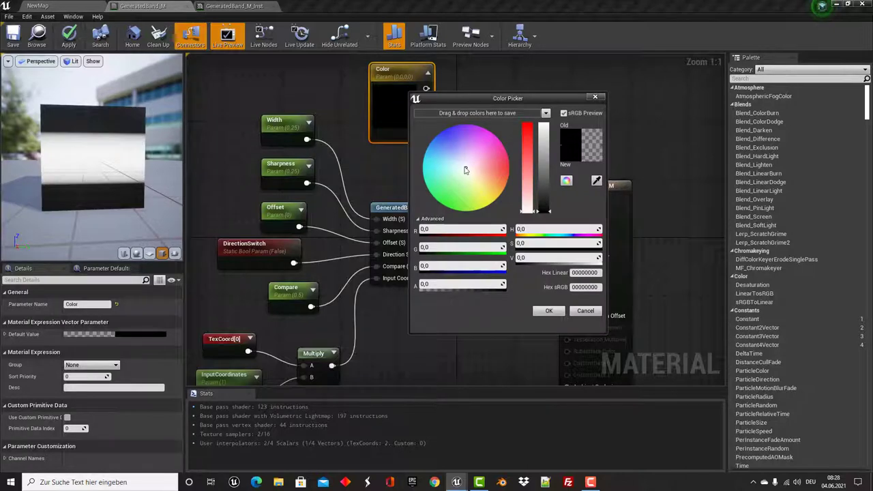
left_click_drag(465, 170, 434, 156)
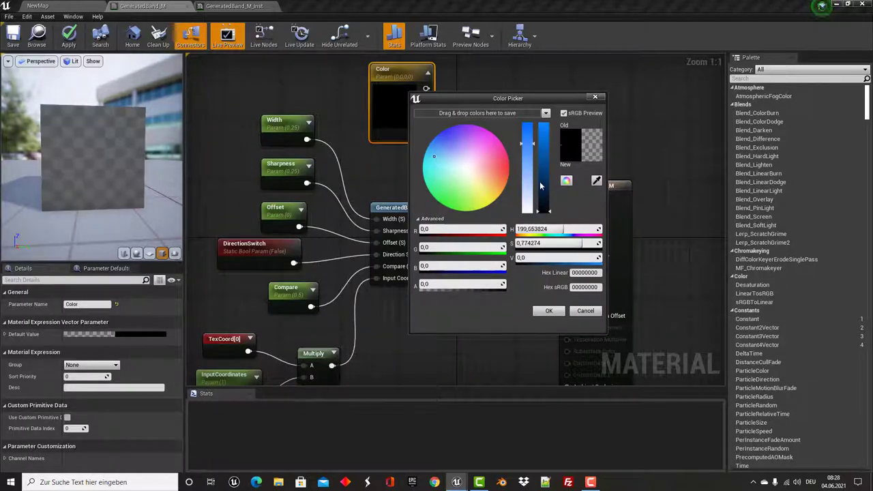
left_click_drag(541, 186, 555, 163)
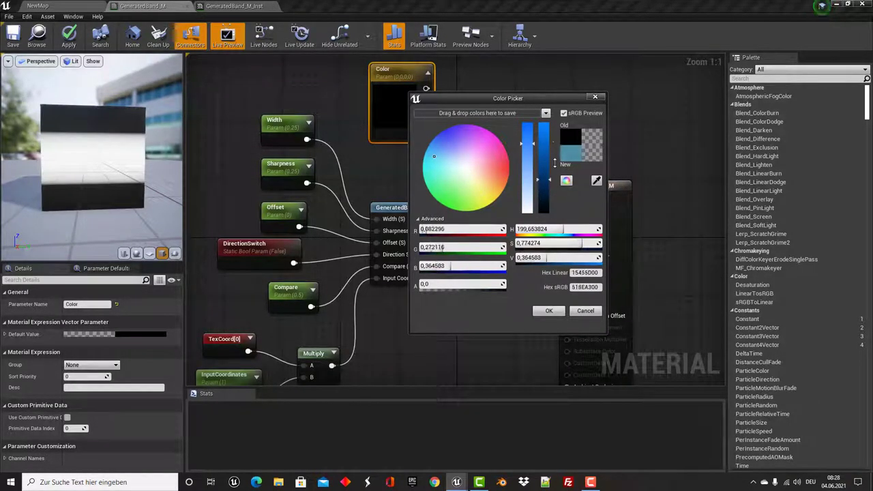
left_click(548, 311)
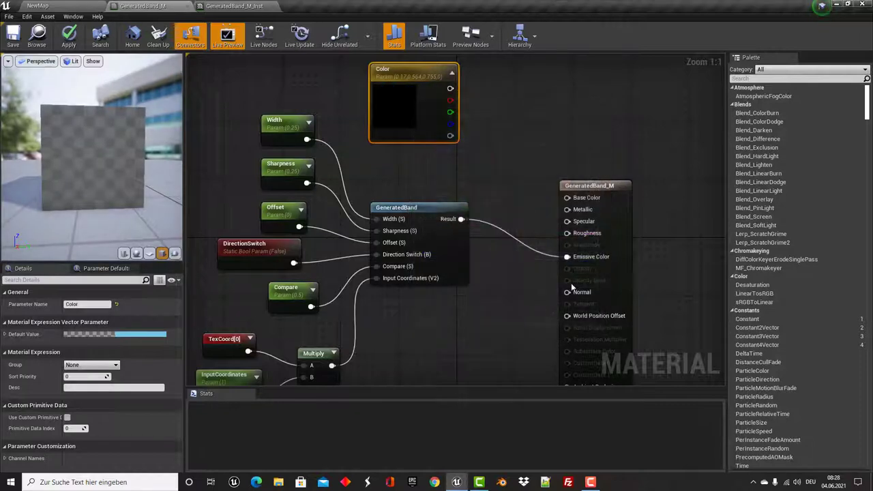
- Wire Color RGB and GeneratedBand Result into a Multiply feeding Emissive Color, then save
left_click(494, 151)
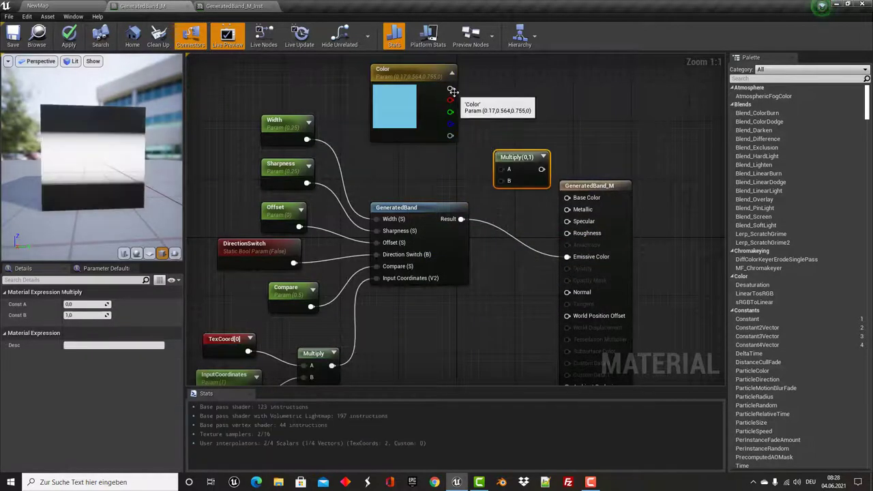
left_click_drag(450, 89, 503, 171)
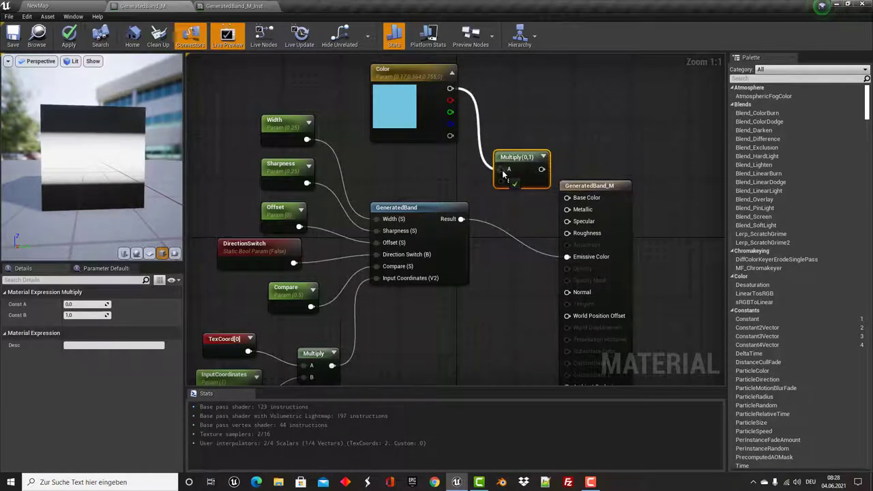
mouse_move(461, 219)
left_mouse_down()
mouse_move(503, 180)
mouse_move(471, 174)
mouse_move(568, 257)
left_mouse_up()
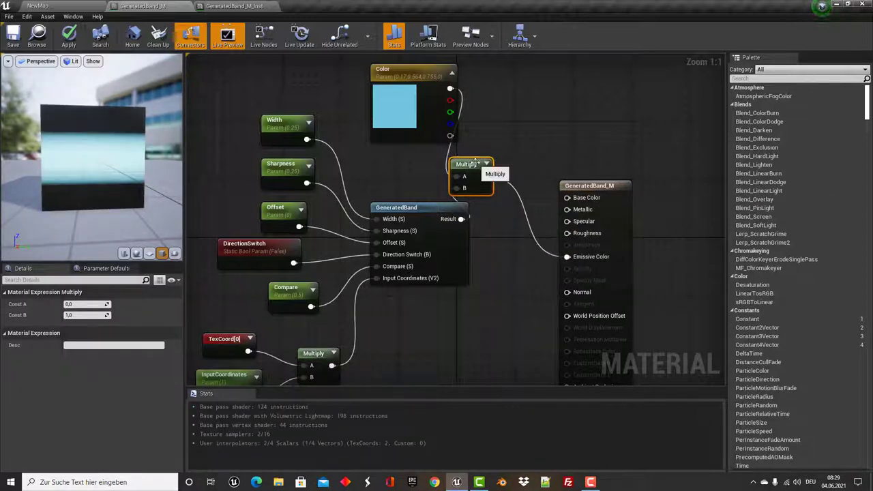
left_click_drag(476, 161, 540, 154)
left_click_drag(78, 171, 57, 129)
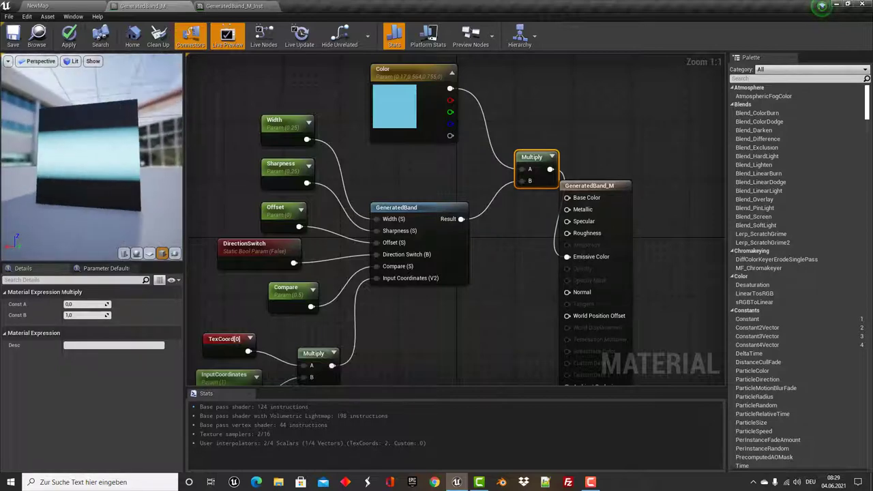
left_click(11, 37)
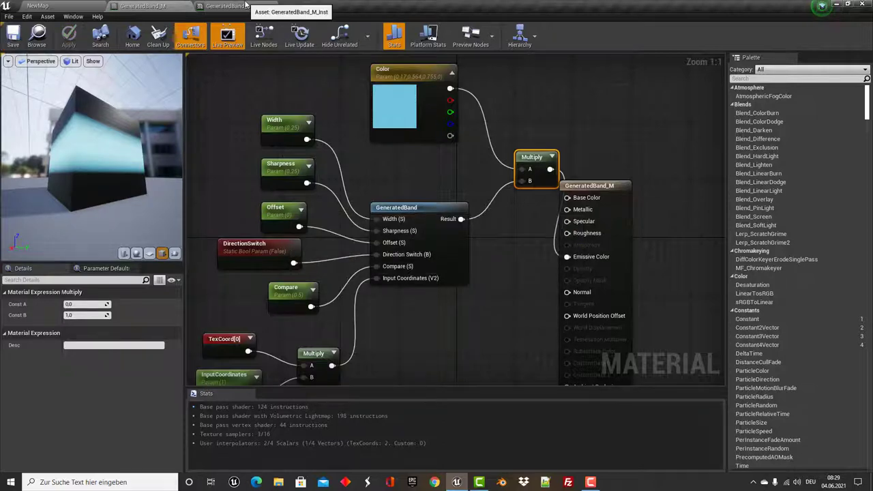
- Set the instance's InputCoordinates to 2.0 and save GeneratedBand_M_Inst
left_click(244, 5)
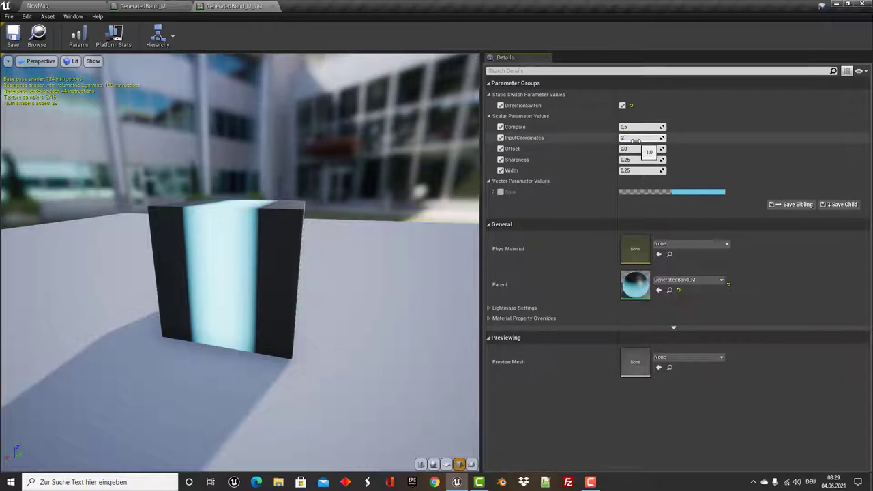
key("Return")
left_click(14, 34)
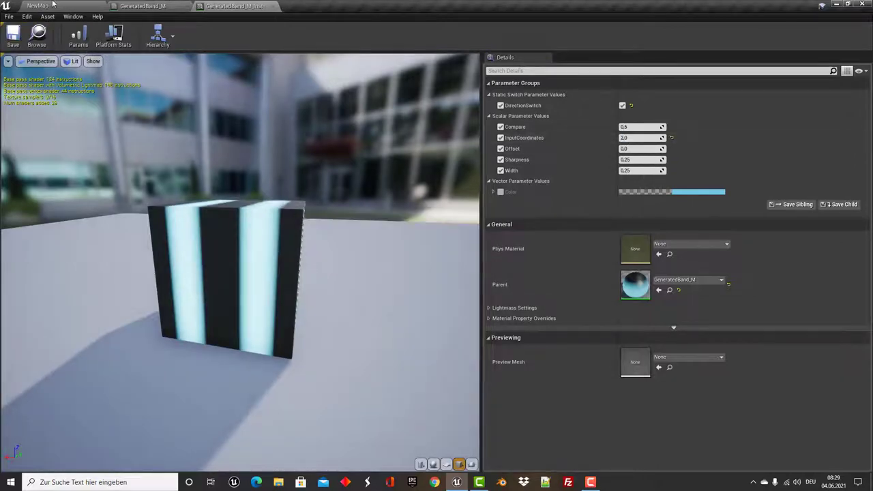
- In NewMap, apply GeneratedBand_M_Inst to the Landscape and fly around the striped mountains
left_click(38, 5)
left_click(468, 180)
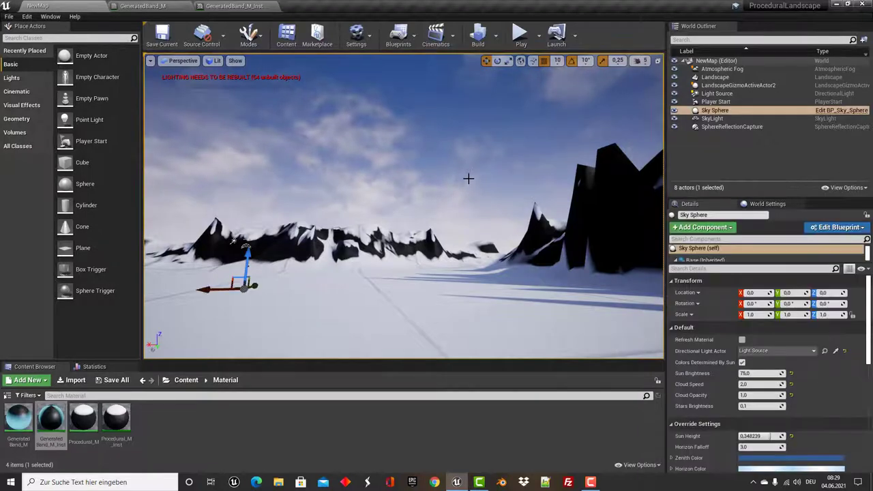
mouse_move(869, 354)
left_mouse_down()
mouse_move(868, 436)
mouse_move(868, 404)
left_mouse_up()
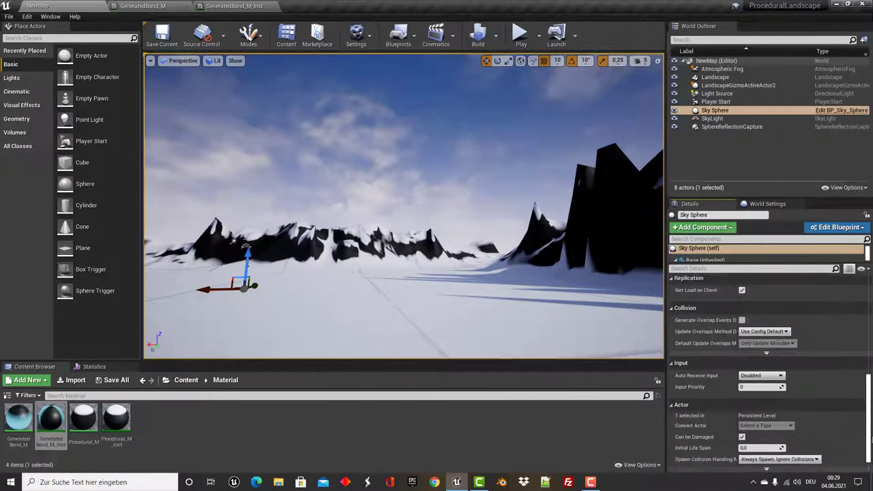
left_click(716, 77)
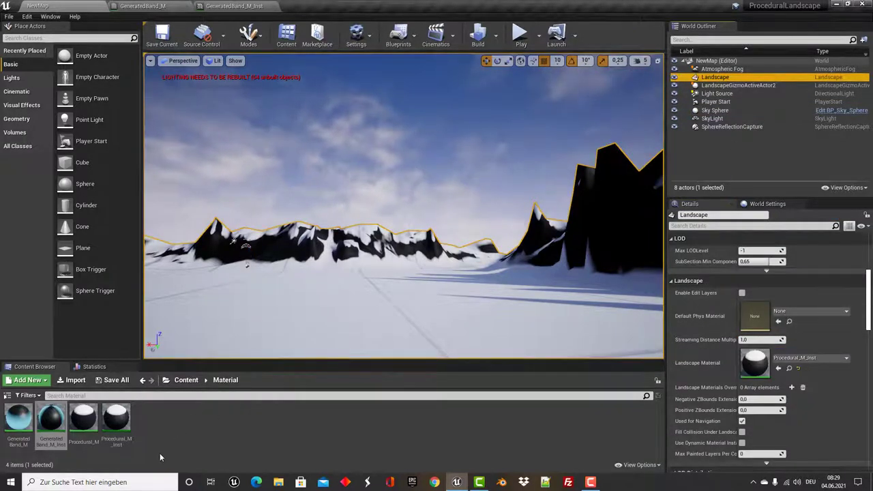
left_click_drag(51, 418, 752, 361)
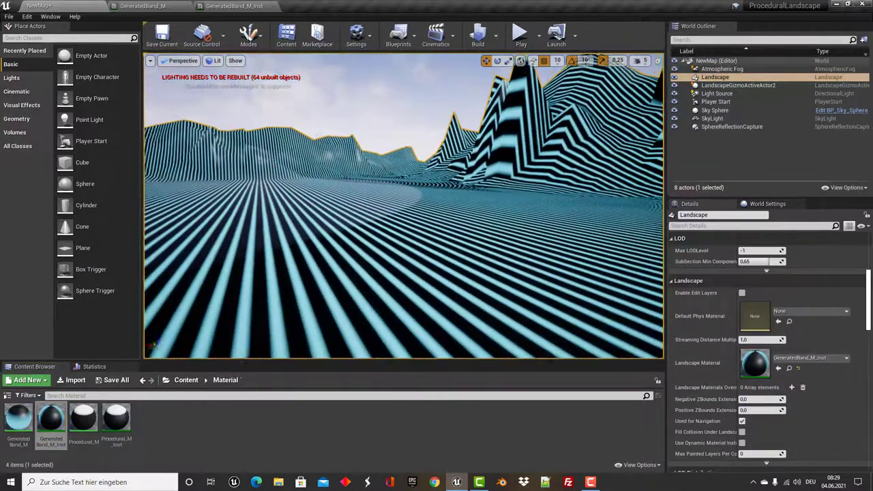
right_click_drag(403, 204, 403, 204)
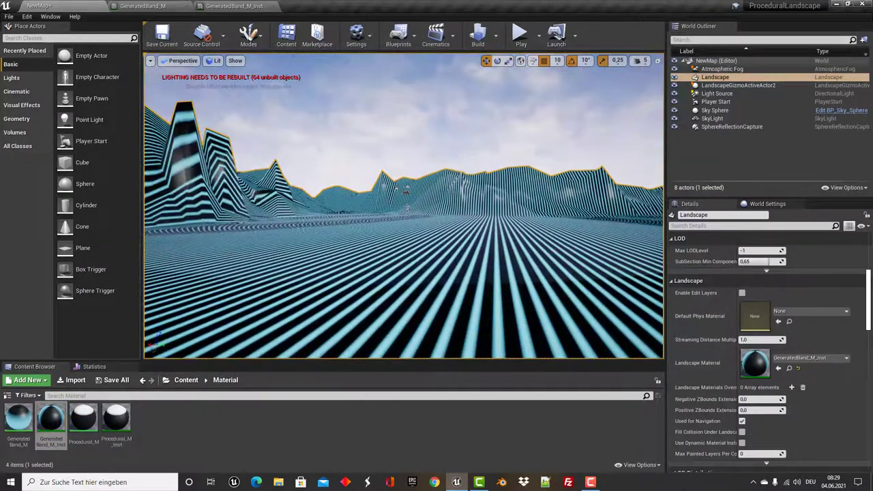
right_click_drag(432, 250, 433, 250)
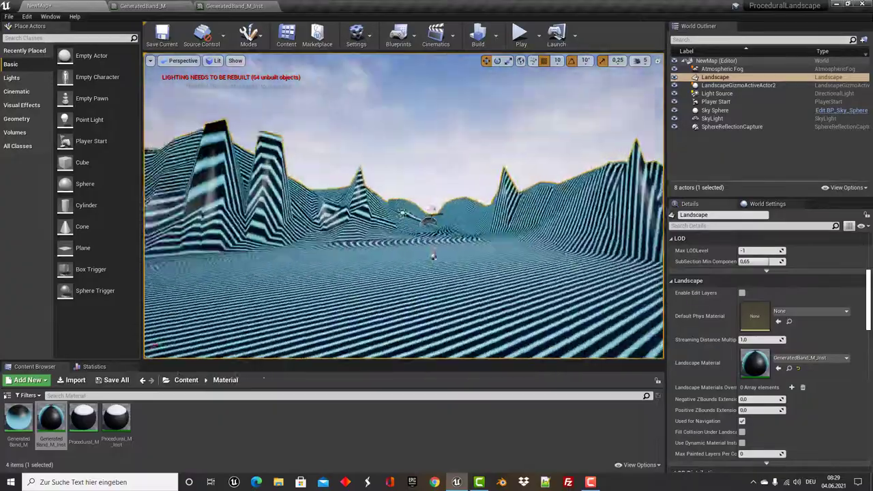
right_click_drag(402, 204, 403, 204)
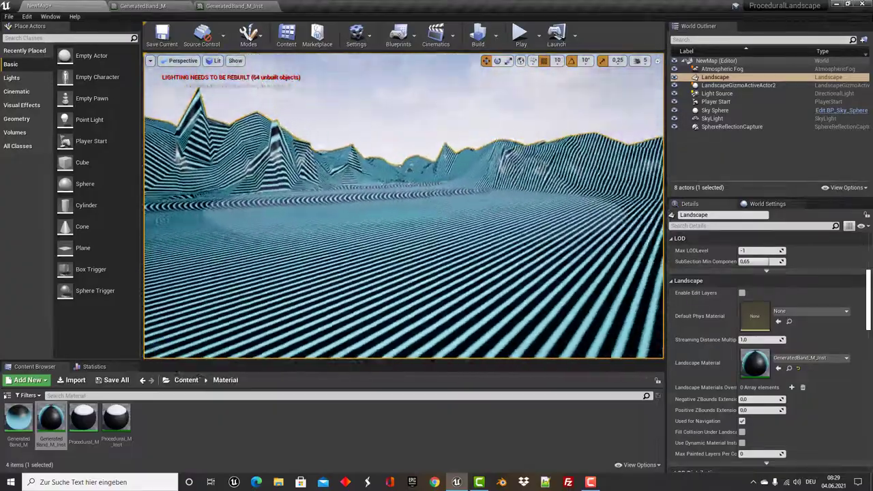
right_click_drag(403, 205, 394, 109)
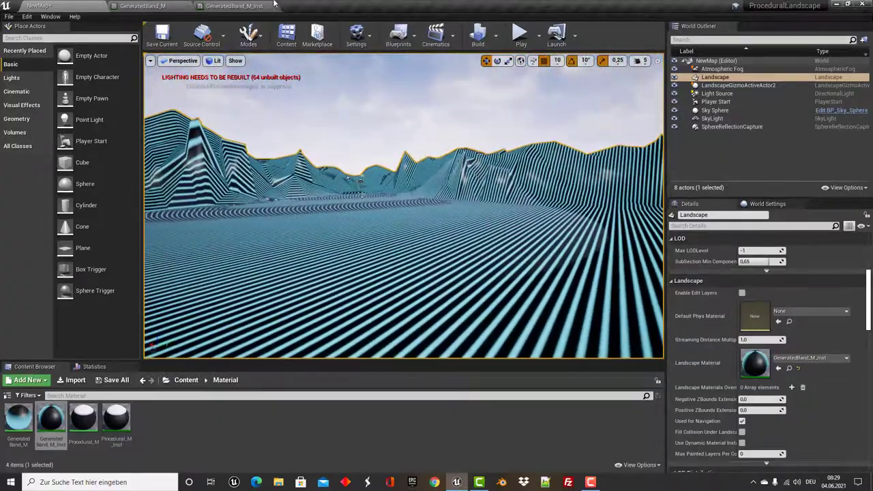
- Restore InputCoordinates to 1.0, view the striped plain, and return to GeneratedBand_M_Inst
left_click(234, 6)
left_click(671, 138)
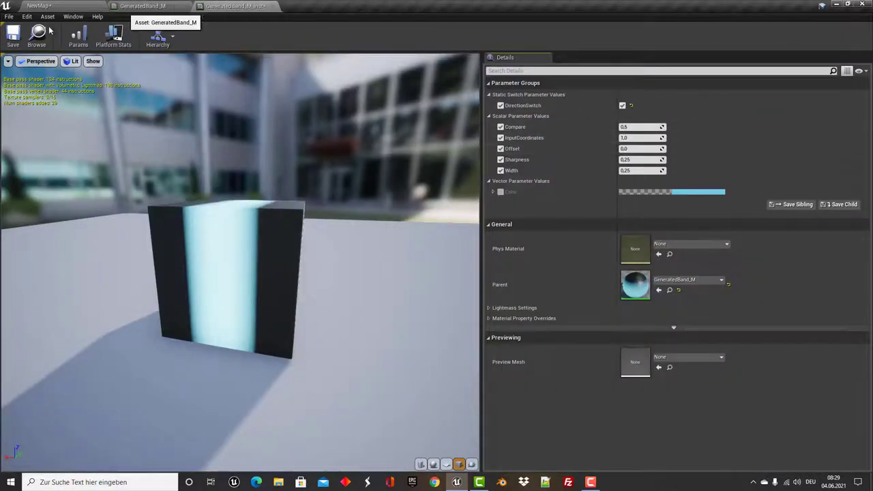
left_click(48, 5)
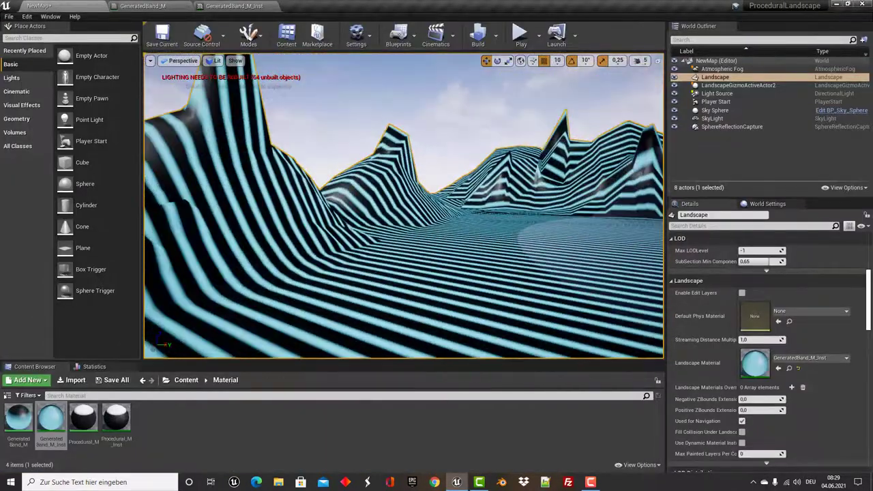
right_click_drag(402, 204, 369, 204)
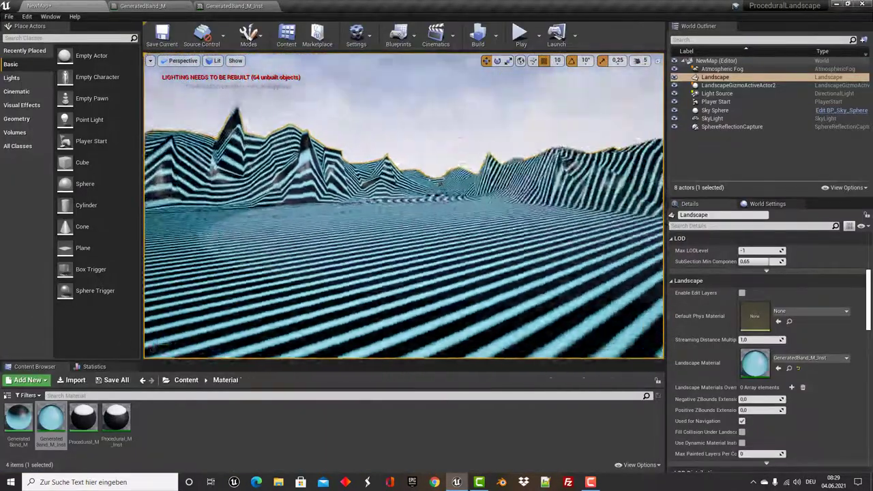
left_click(262, 6)
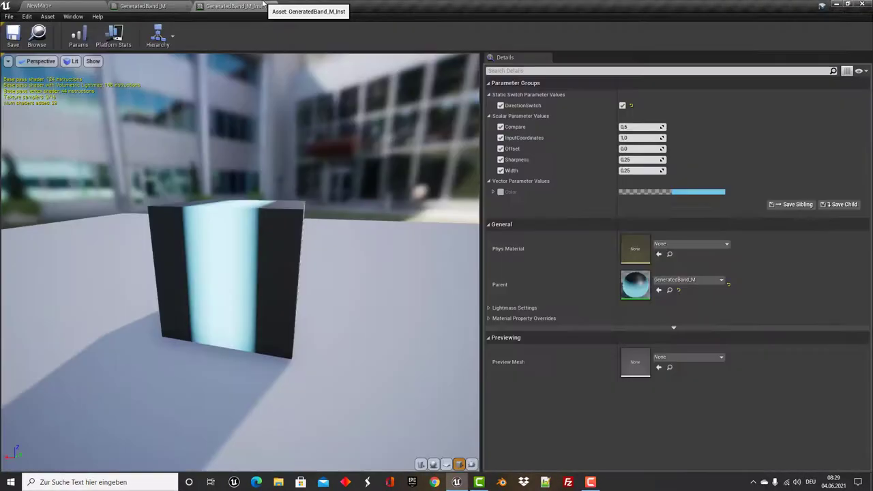
- In the GeneratedBand_M graph, move the Multiply node up and delete the Color parameter
left_click(167, 6)
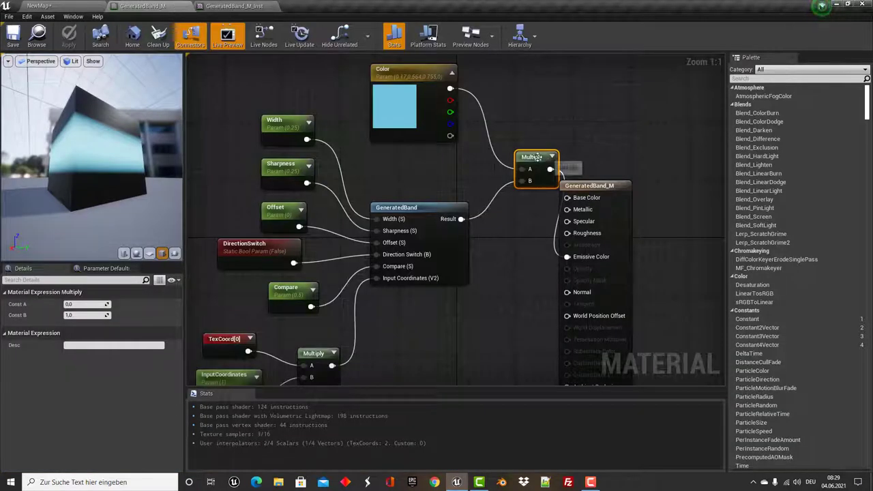
left_click_drag(538, 158, 531, 128)
left_click(410, 73)
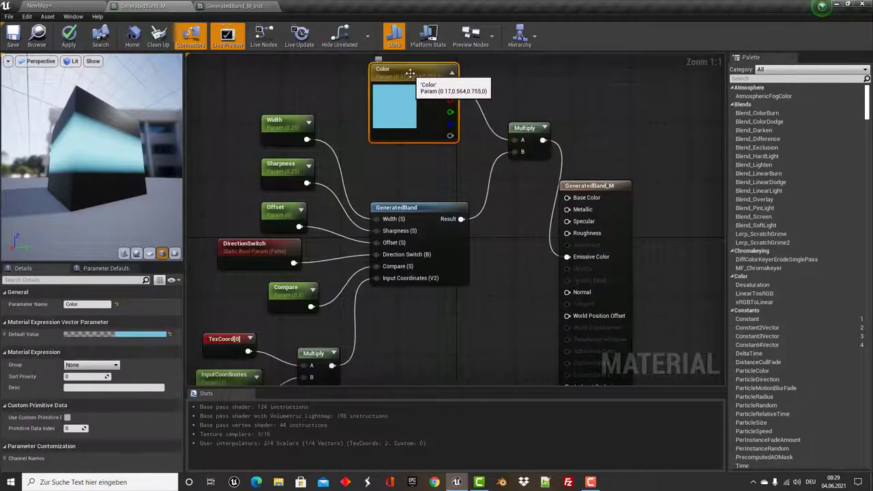
key("Delete")
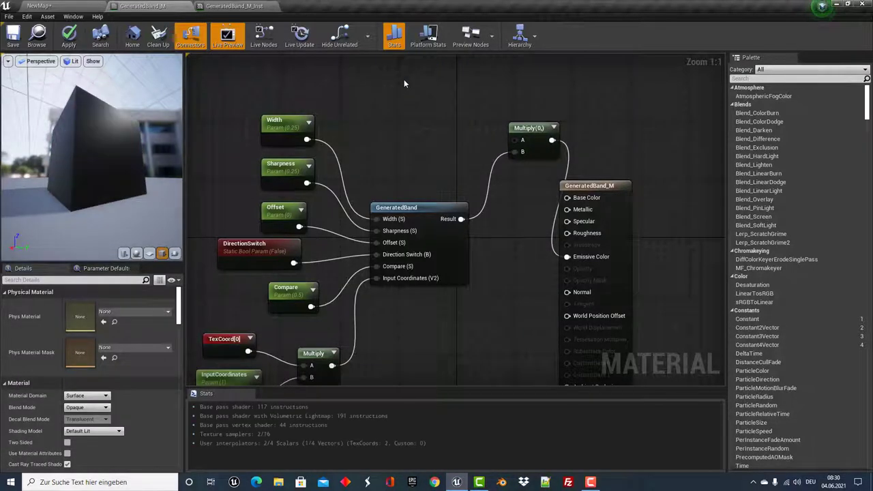
- Add a T_Fire_Tiled_D Texture Sample wired into Multiply A, then save the material
left_click(404, 78)
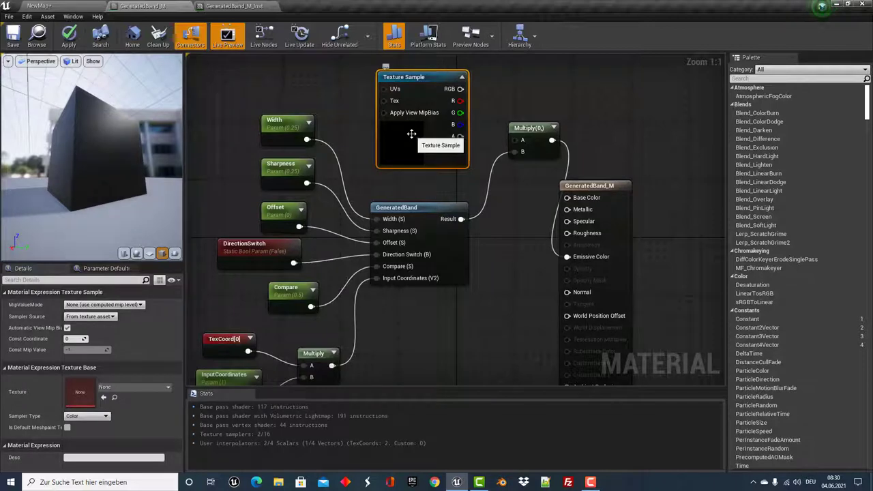
left_click(159, 387)
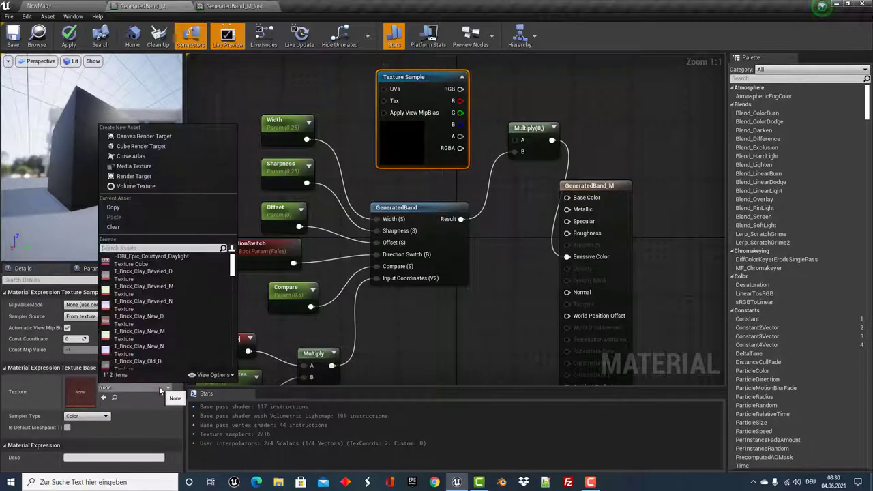
scroll(160, 314, "down", 5)
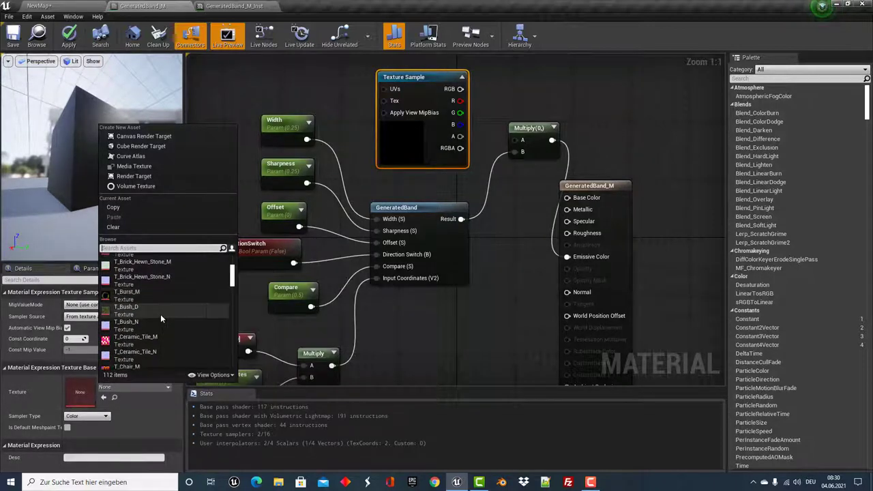
scroll(160, 314, "down", 2)
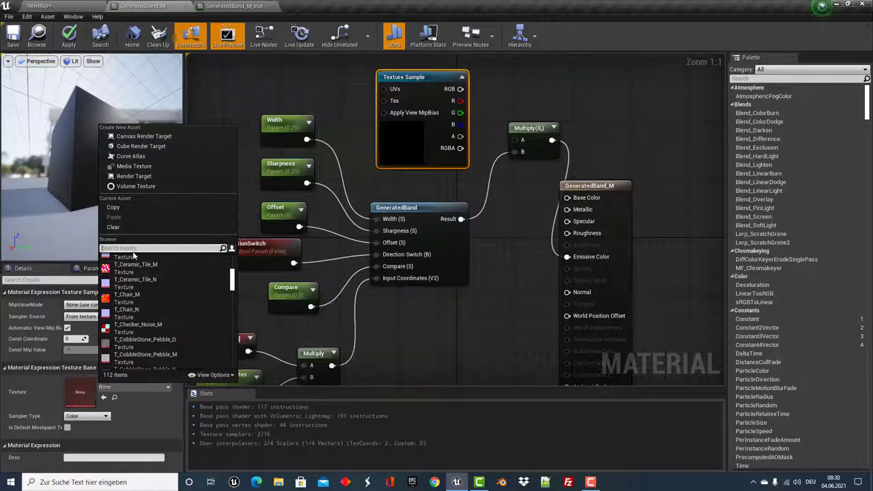
type("fire")
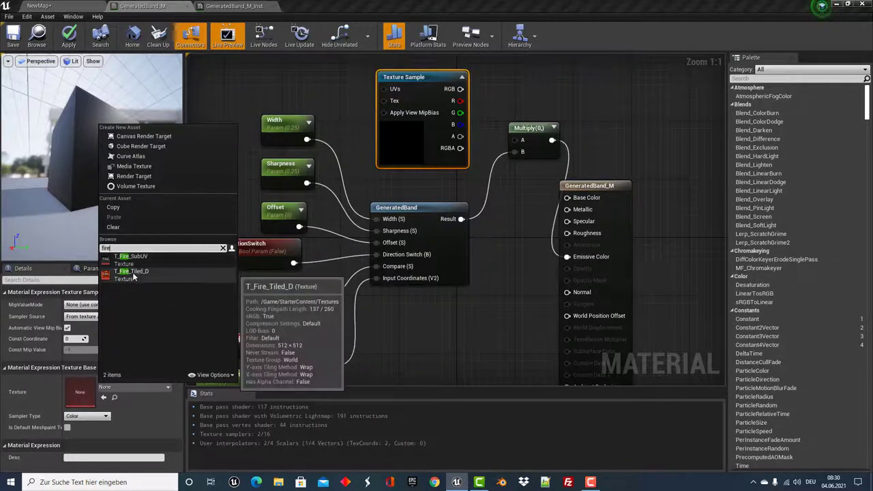
left_click(134, 275)
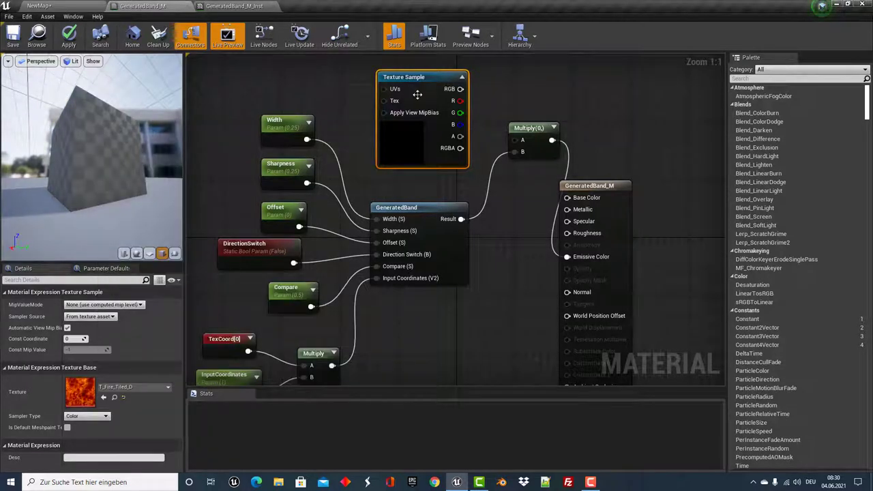
mouse_move(460, 89)
left_mouse_down()
mouse_move(519, 144)
mouse_move(524, 121)
left_mouse_up()
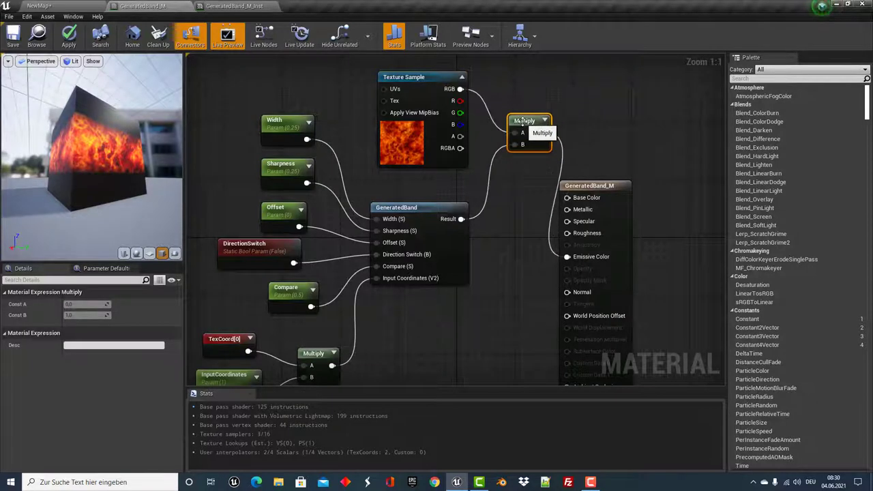
left_click(12, 35)
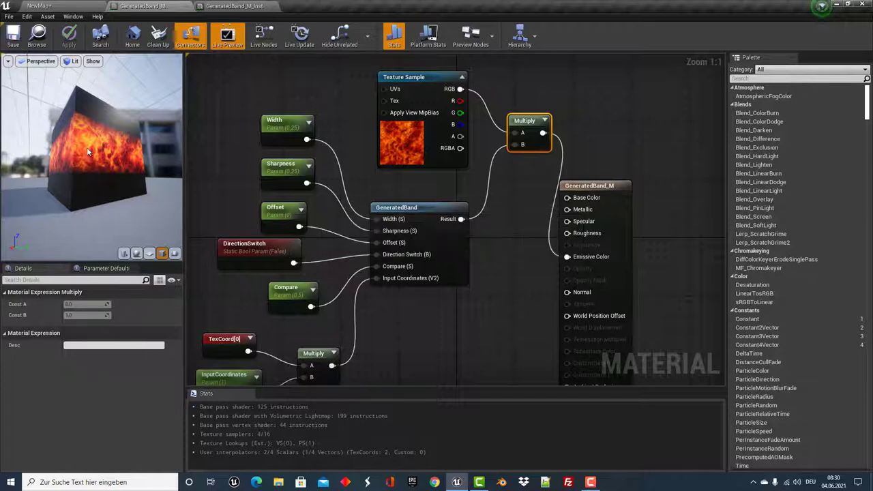
left_click_drag(86, 147, 116, 150)
left_click(238, 5)
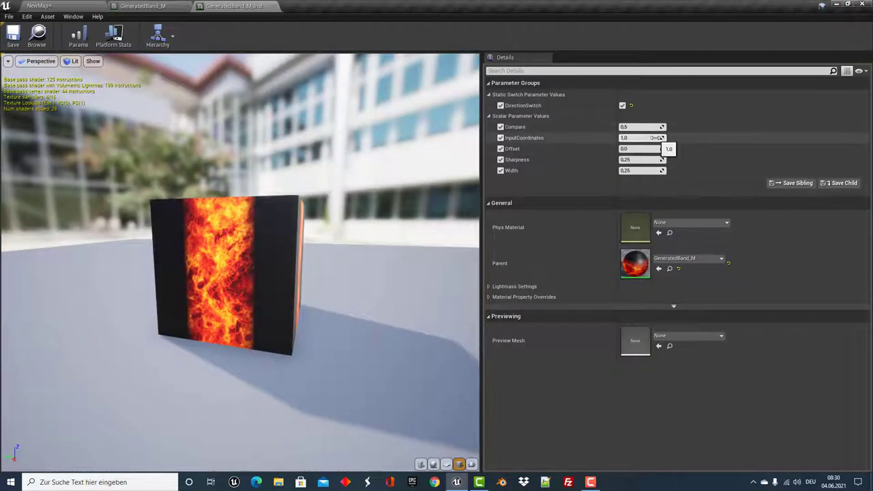
mouse_move(661, 138)
left_mouse_down()
mouse_move(710, 138)
mouse_move(675, 137)
left_mouse_up()
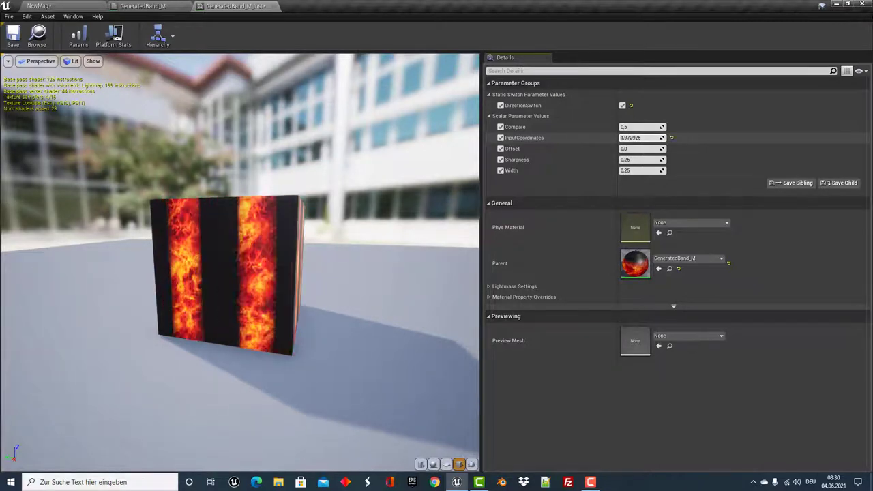
left_click(672, 139)
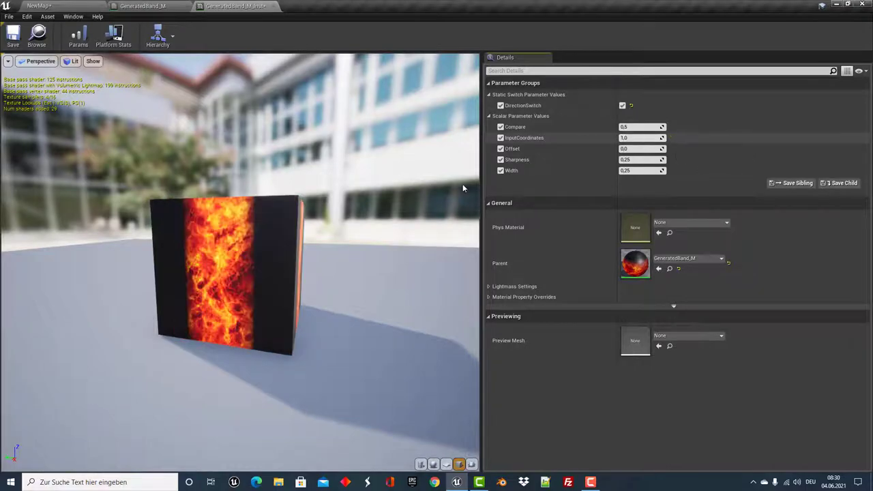
left_click_drag(144, 87, 102, 88)
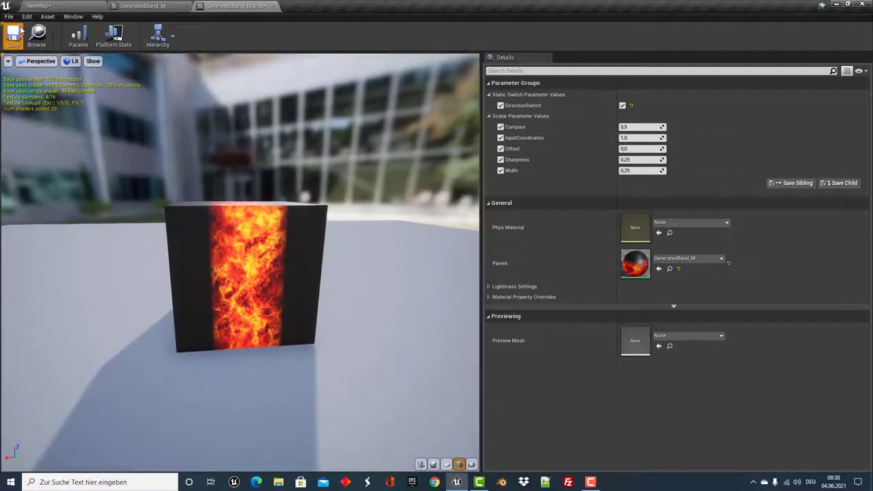
left_click(50, 4)
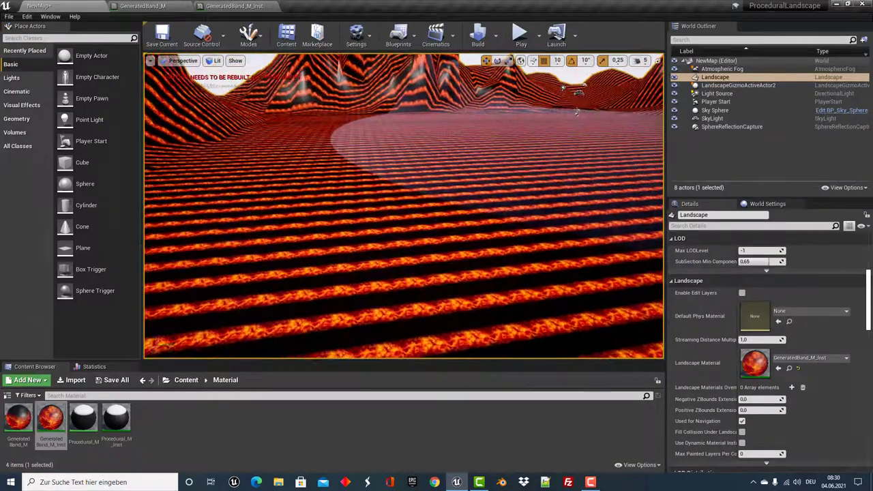
left_click(520, 33)
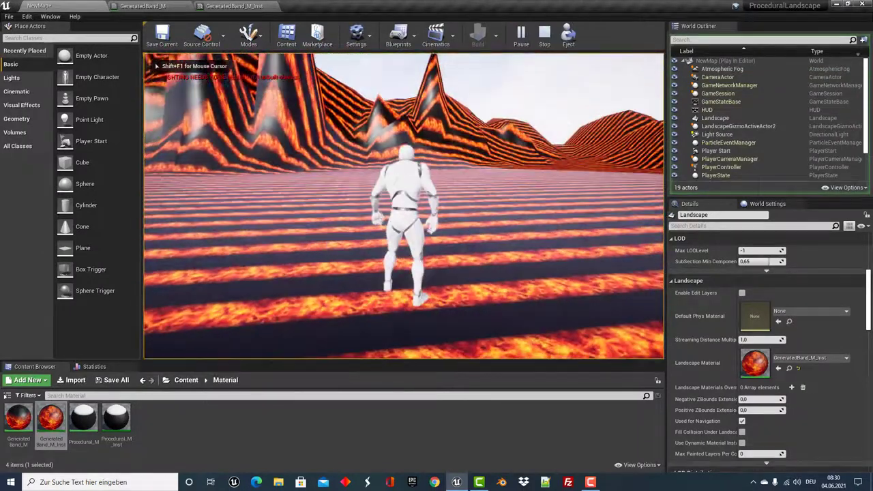
key("Escape")
left_click(252, 5)
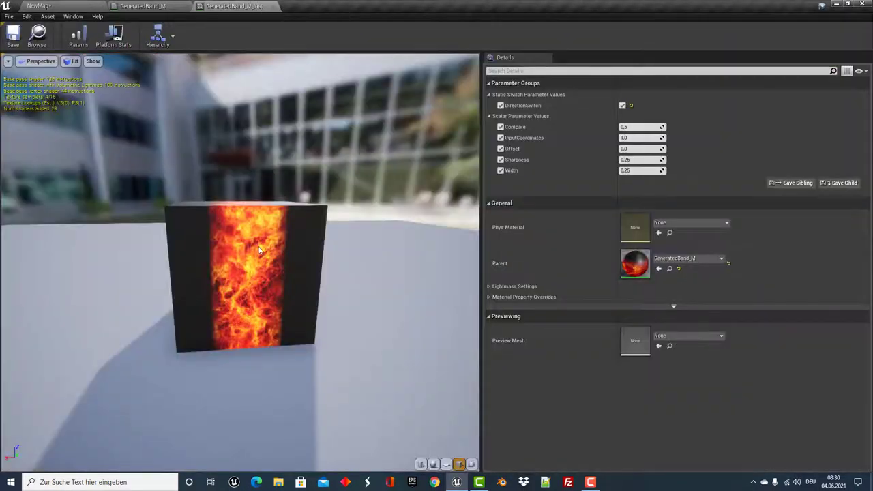
mouse_move(212, 296)
left_mouse_down()
mouse_move(180, 300)
mouse_move(231, 258)
left_mouse_up()
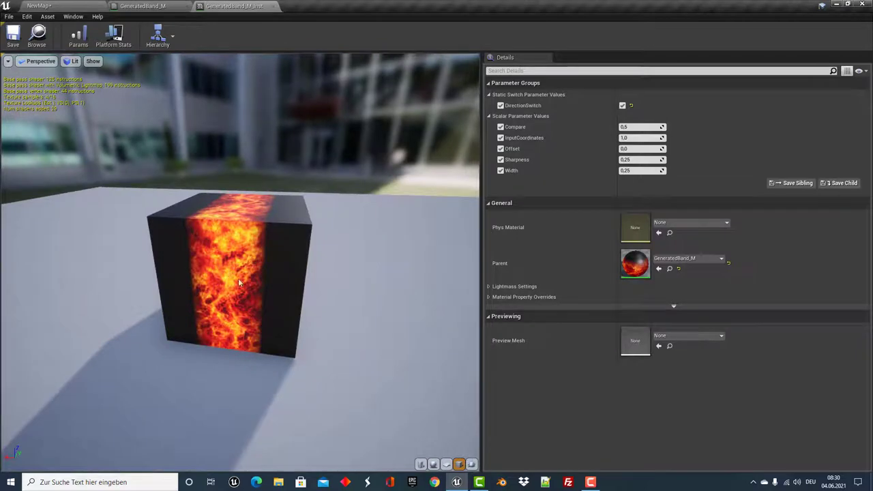
left_click_drag(237, 283, 252, 258)
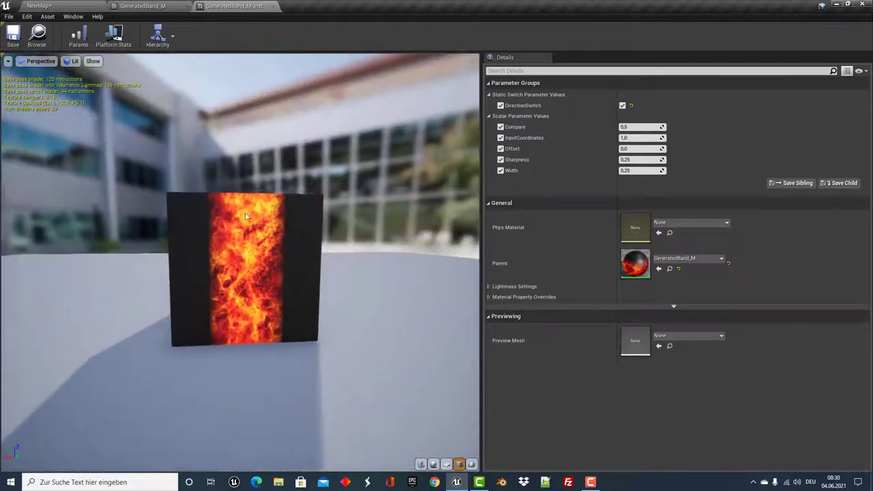
mouse_move(236, 288)
left_mouse_down()
mouse_move(170, 300)
mouse_move(224, 263)
mouse_move(232, 273)
mouse_move(226, 259)
left_mouse_up()
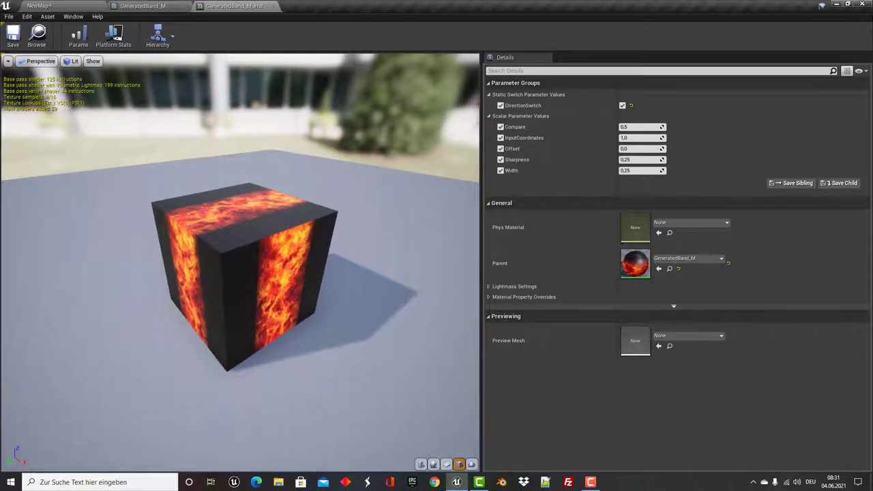
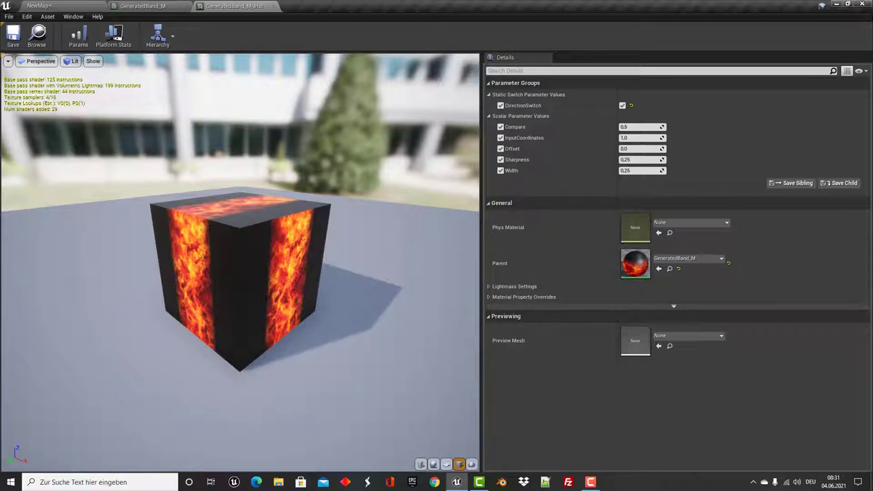
- Save the instance, then disconnect the texture Multiply from Emissive Color in GeneratedBand_M
left_click(13, 40)
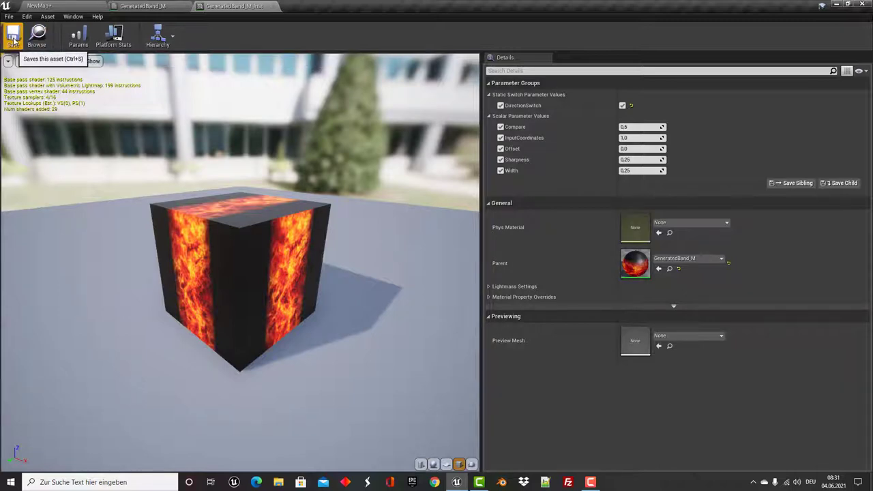
left_click(150, 7)
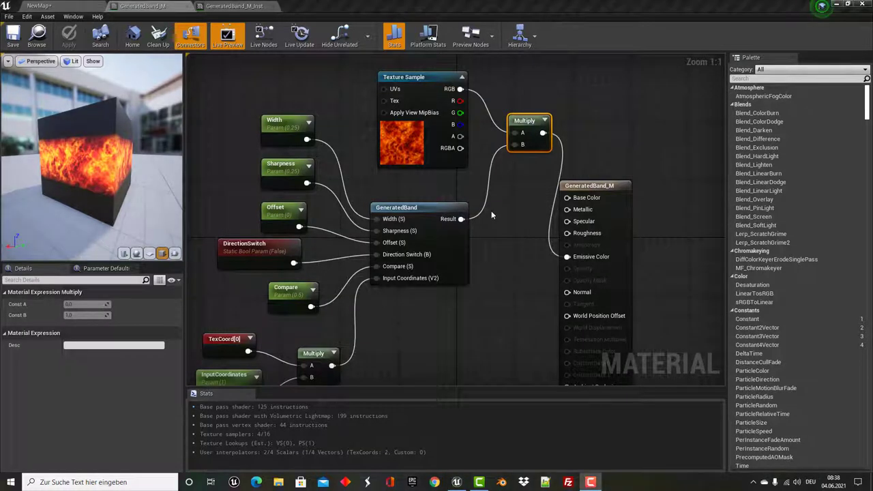
left_click(563, 164)
left_click(561, 162, "alt")
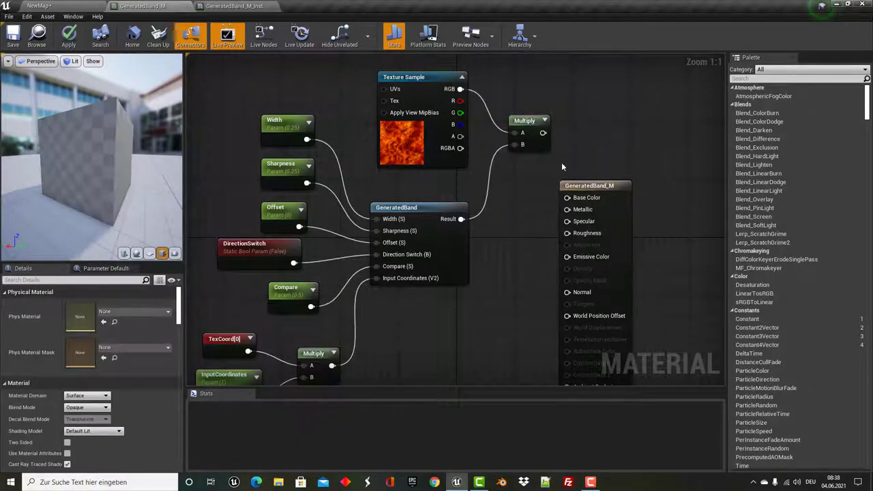
left_click_drag(526, 120, 525, 114)
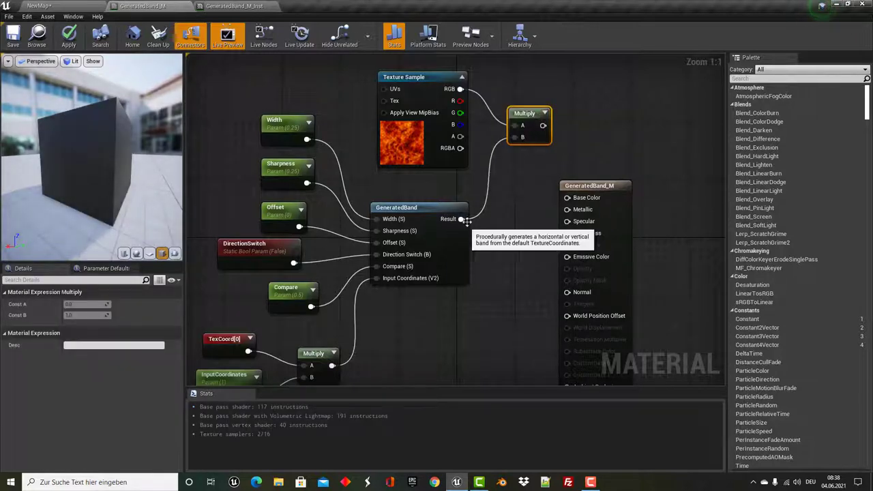
- Wire GeneratedBand's Result into Emissive Color, save the material, and go back to the instance
mouse_move(461, 219)
left_mouse_down()
mouse_move(574, 234)
mouse_move(567, 257)
left_mouse_up()
right_click_drag(527, 275, 570, 230)
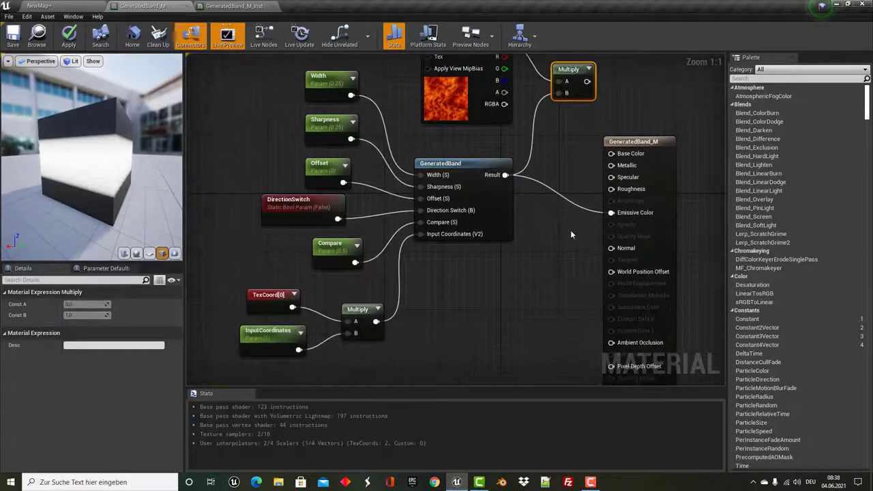
left_click_drag(171, 164, 149, 159)
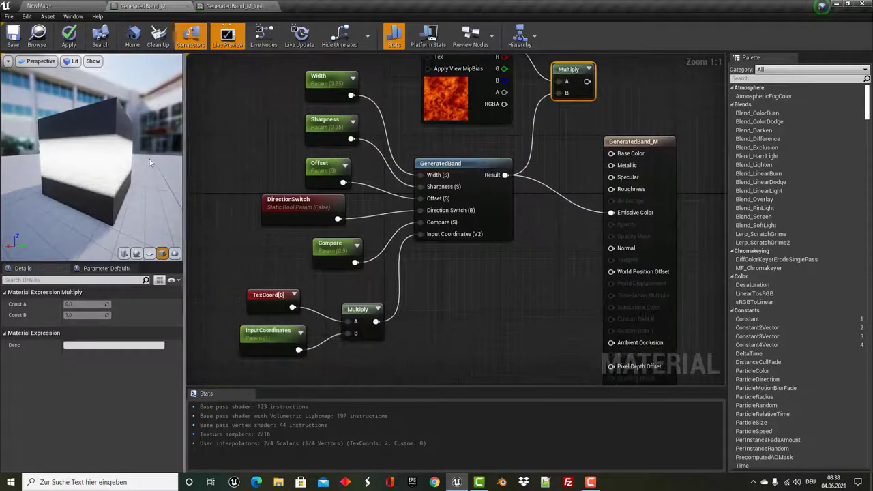
left_click(13, 34)
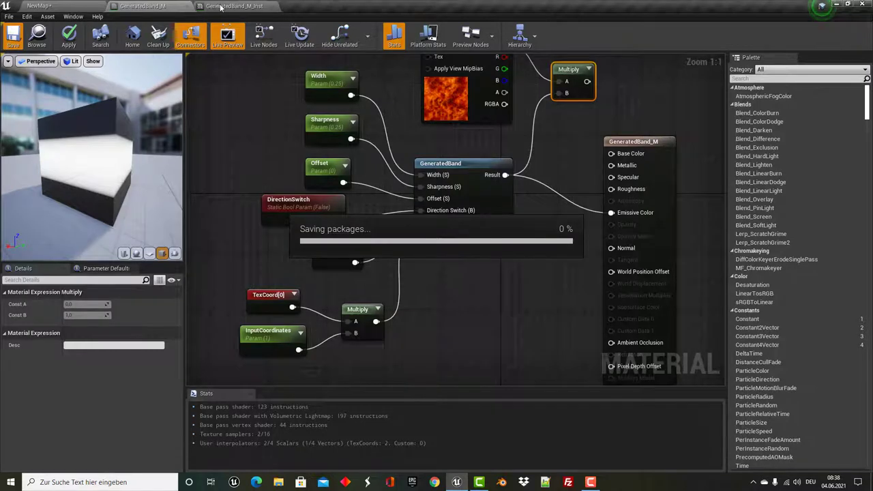
left_click(222, 7)
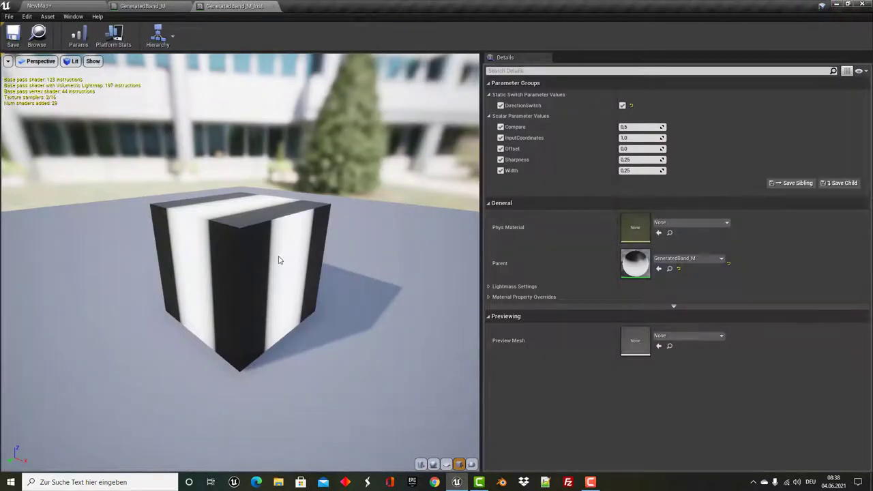
- On a sphere preview, try InputCoordinates 4.0, Compare ~0.23, Sharpness 2.0, Width ~0.18 and Offset changes
left_click(433, 464)
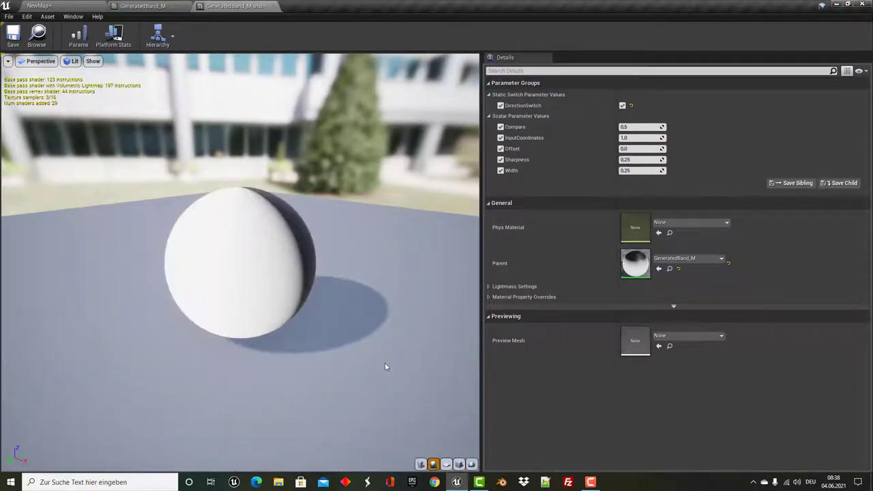
left_click_drag(386, 367, 423, 362)
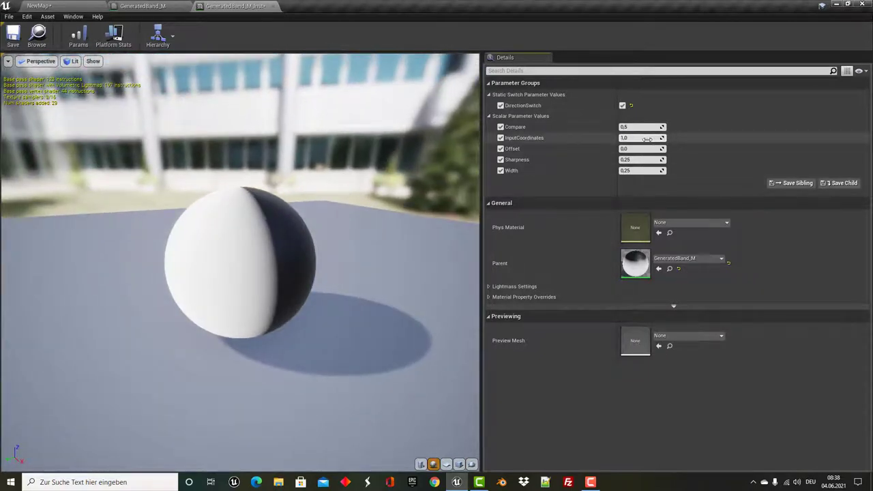
type("4")
key("Return")
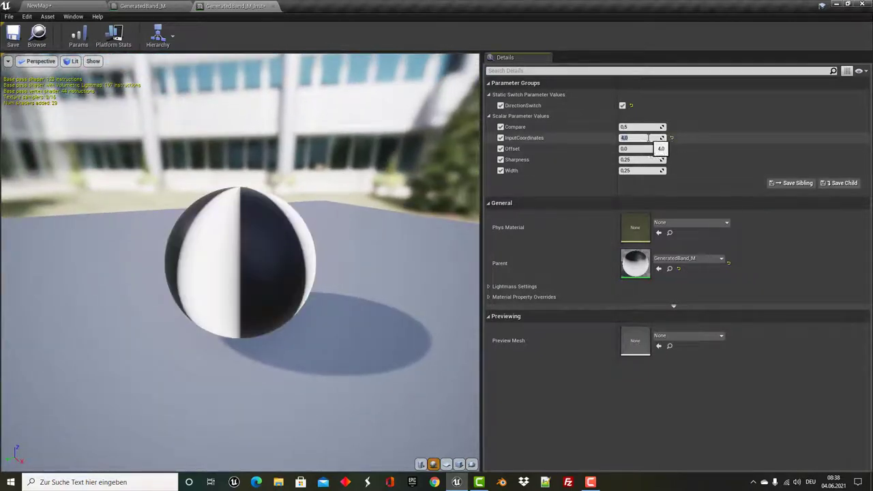
left_click_drag(660, 127, 641, 127)
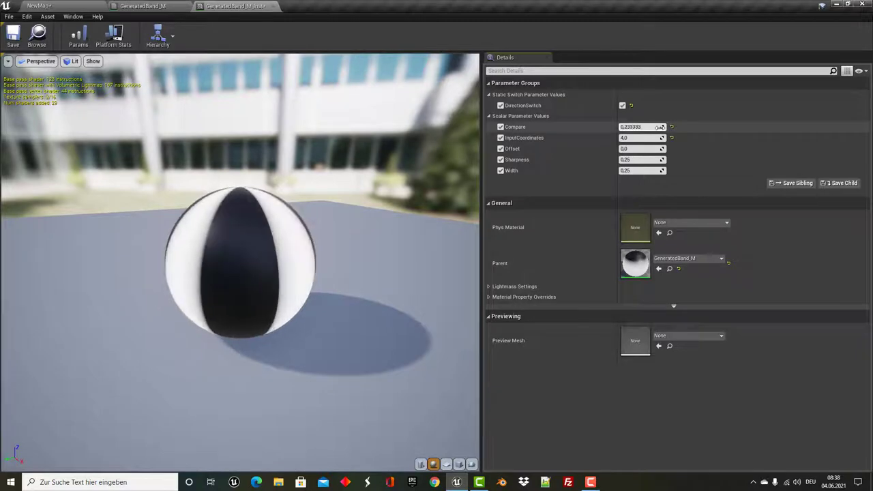
mouse_move(640, 148)
left_mouse_down()
mouse_move(656, 149)
mouse_move(645, 148)
left_mouse_up()
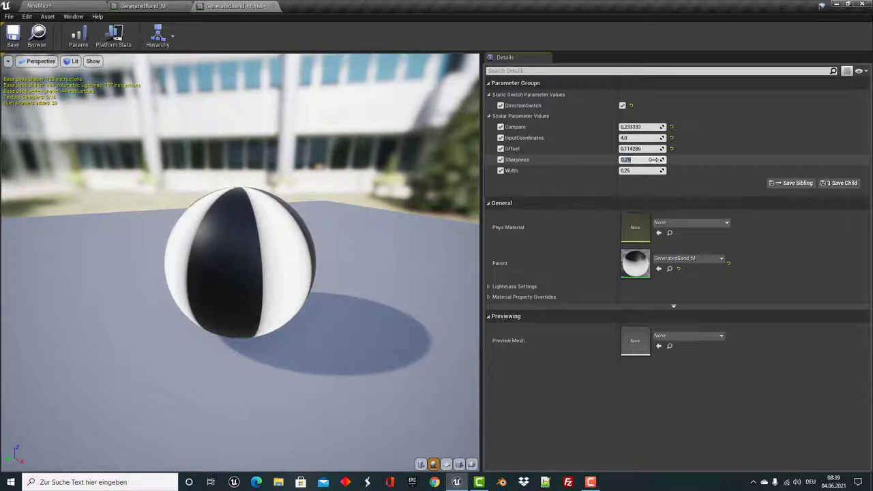
type("2")
key("Return")
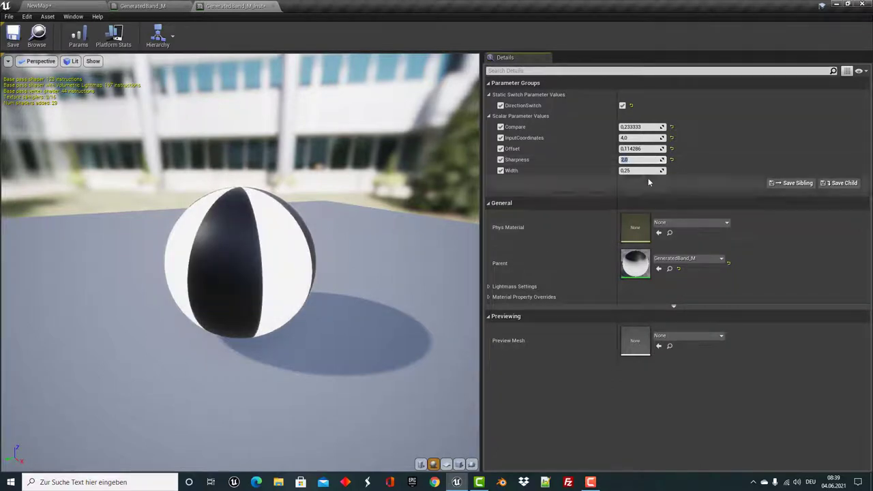
left_click_drag(657, 171, 650, 171)
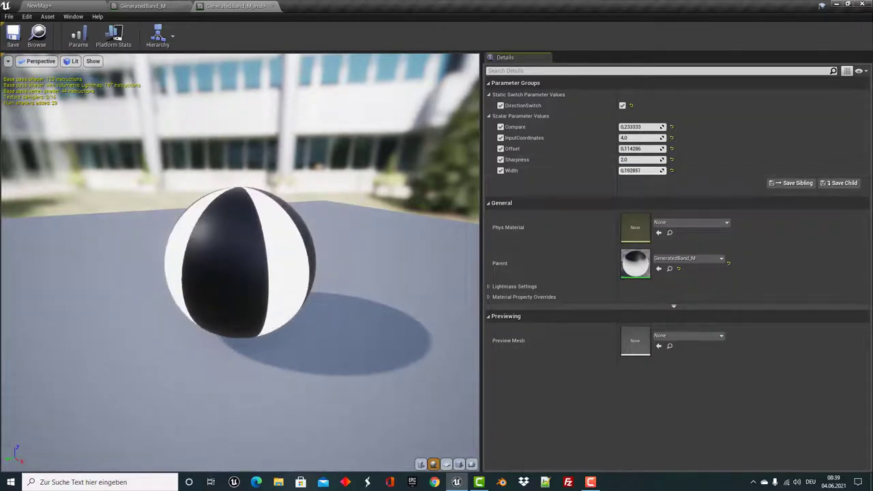
left_click_drag(661, 138, 660, 139)
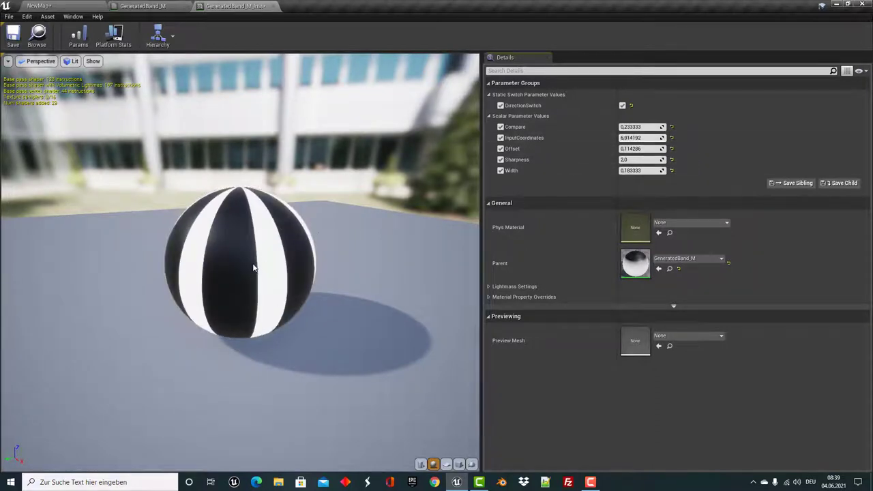
left_click_drag(261, 266, 245, 265)
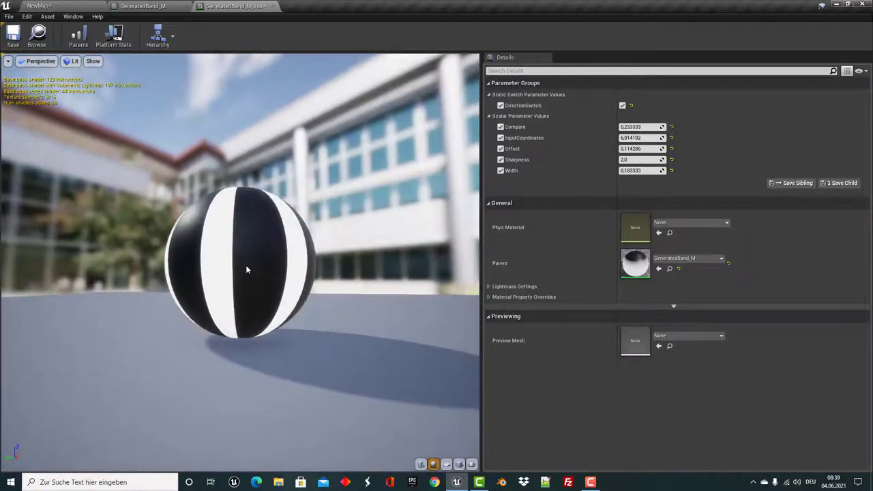
- Preview on a plane and reset Compare, InputCoordinates, Offset, Sharpness and Width to their defaults
left_click(459, 465)
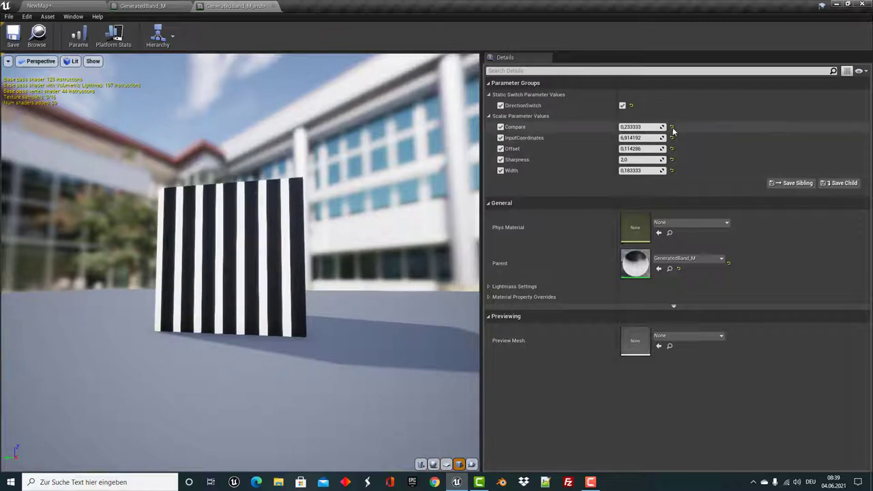
left_click(672, 127)
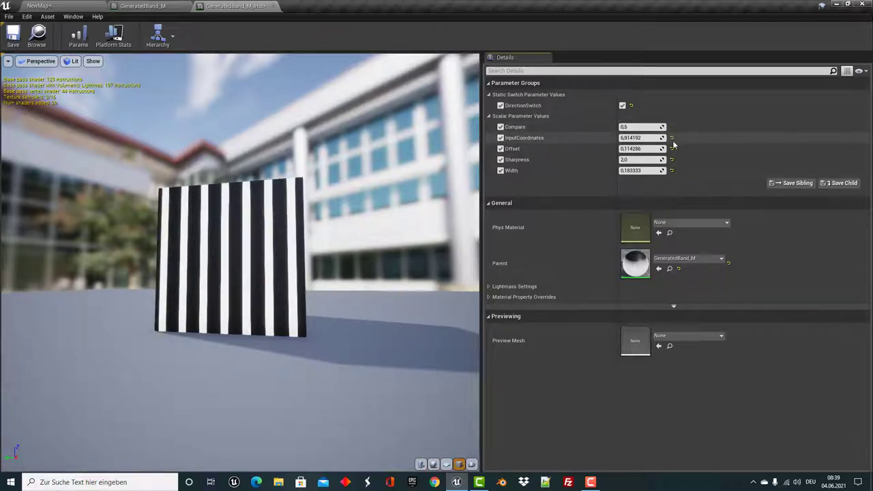
left_click(672, 138)
left_click(672, 149)
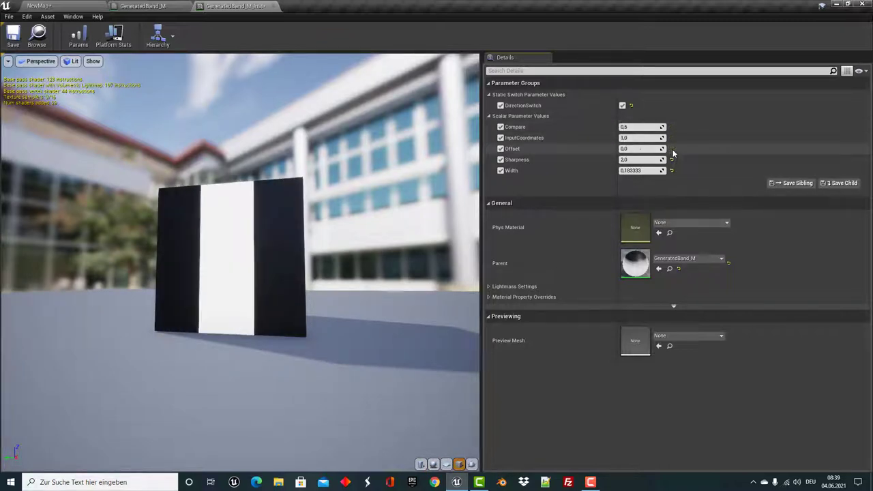
left_click(672, 160)
left_click(672, 171)
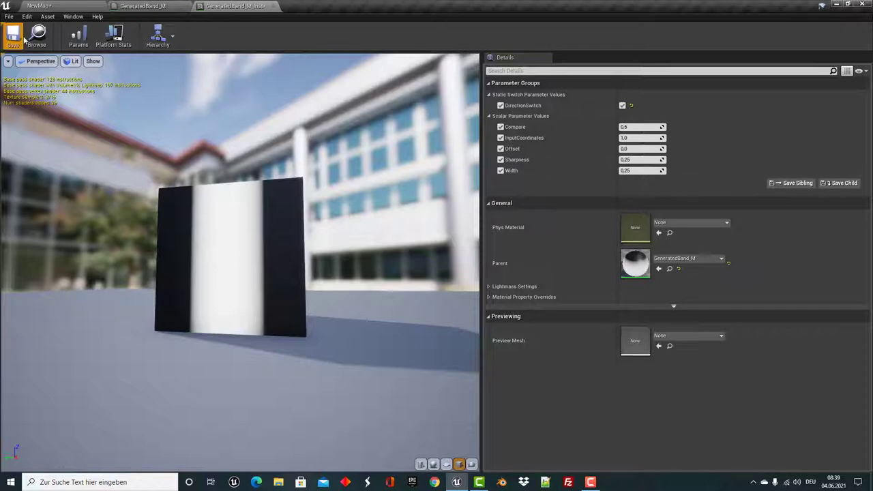
left_click(134, 6)
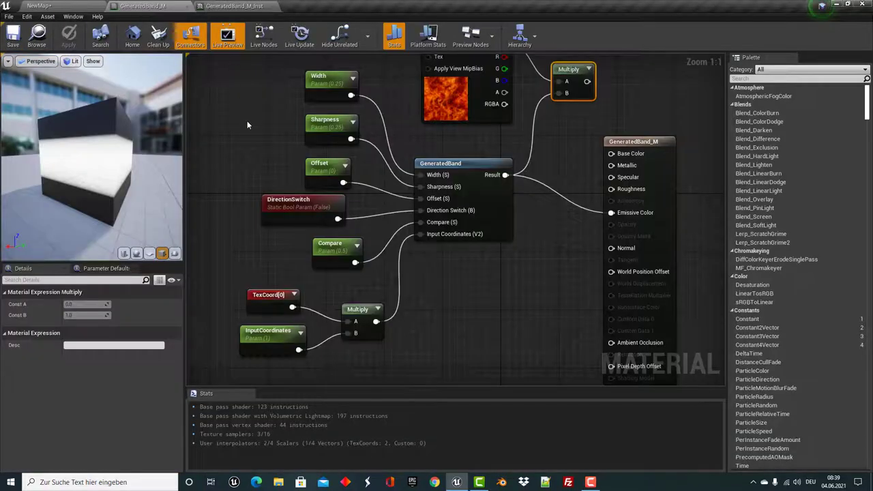
- Break the GeneratedBand Result link into the Multiply node's B input
mouse_move(242, 123)
right_mouse_down()
mouse_move(506, 251)
mouse_move(505, 185)
right_mouse_up()
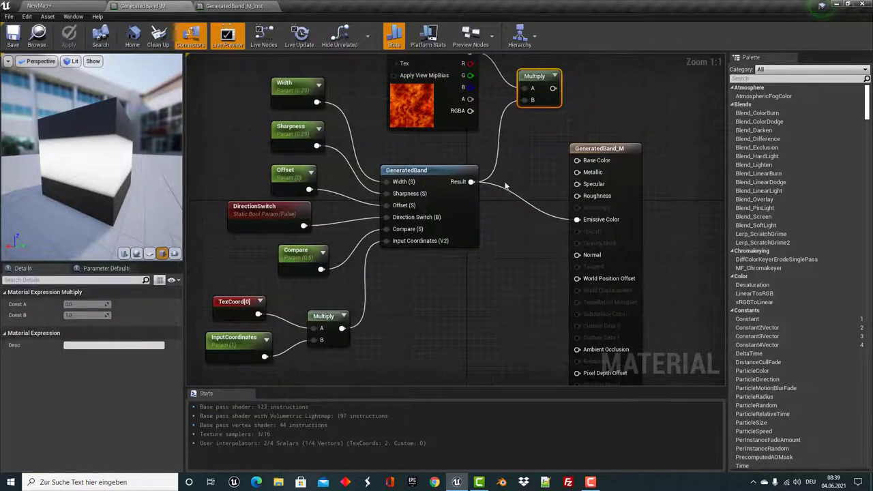
left_click(496, 170, "alt")
mouse_move(516, 152)
right_mouse_down()
mouse_move(544, 110)
mouse_move(544, 225)
mouse_move(520, 219)
right_mouse_up()
scroll(544, 111, "down", 1)
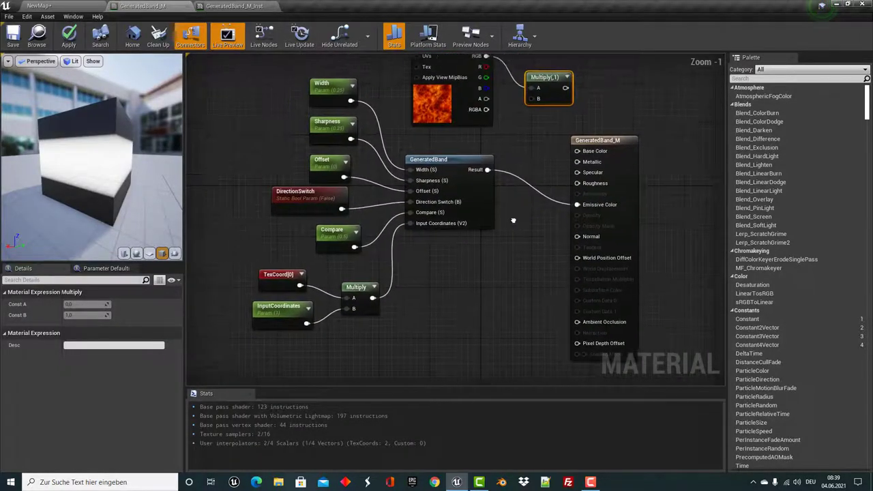
- Duplicate the GeneratedBand node and place the copy below the original
left_click(453, 159)
key("ctrl+d")
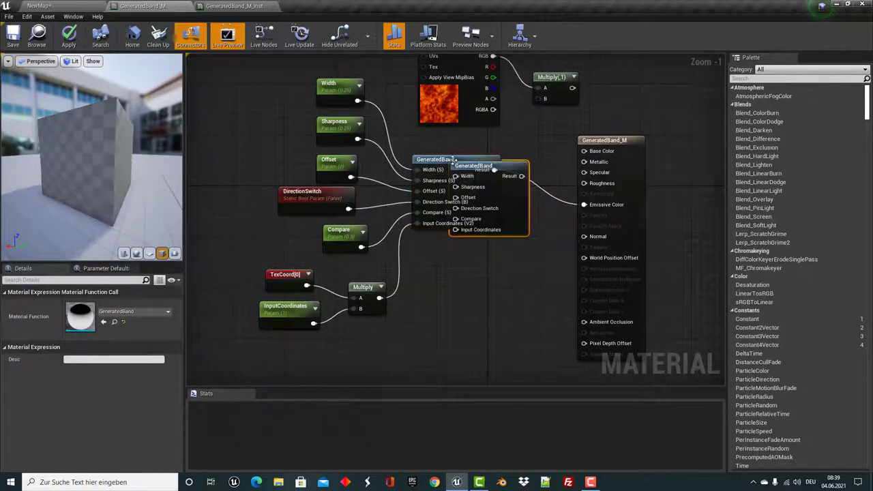
left_click_drag(474, 166, 447, 311)
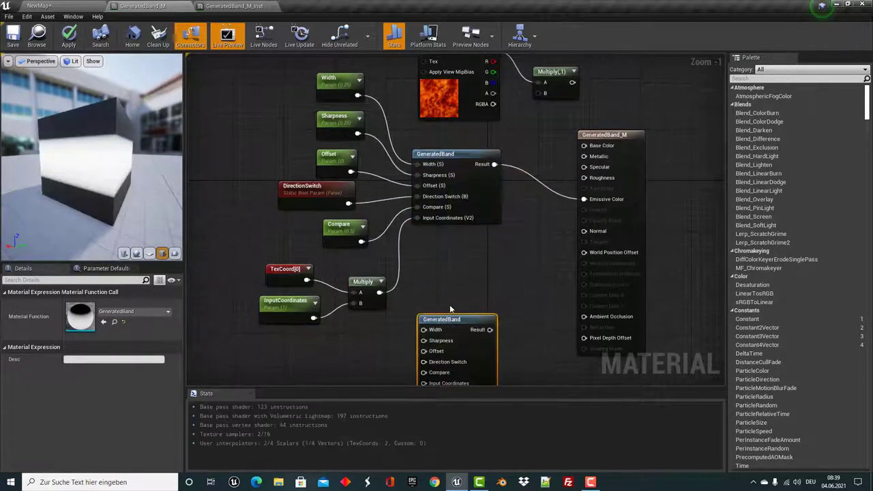
mouse_move(459, 280)
right_mouse_down()
mouse_move(485, 207)
mouse_move(472, 225)
right_mouse_up()
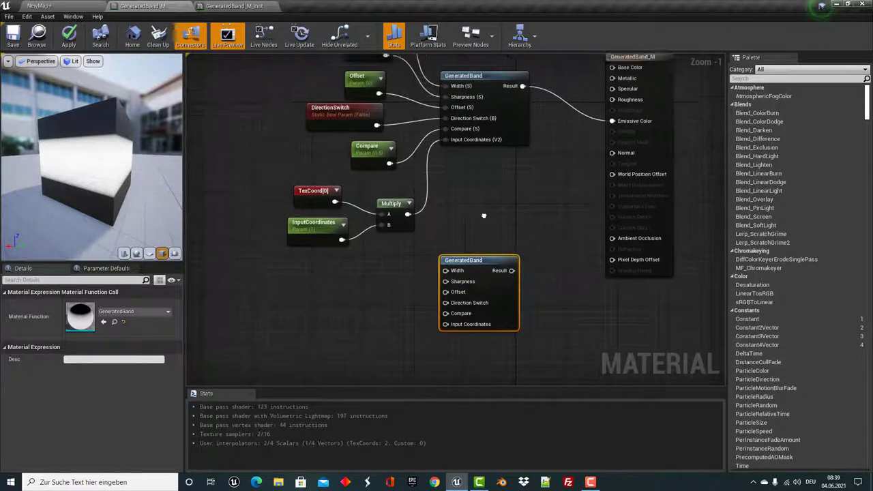
right_click_drag(465, 248, 437, 287)
left_click_drag(437, 286, 430, 281)
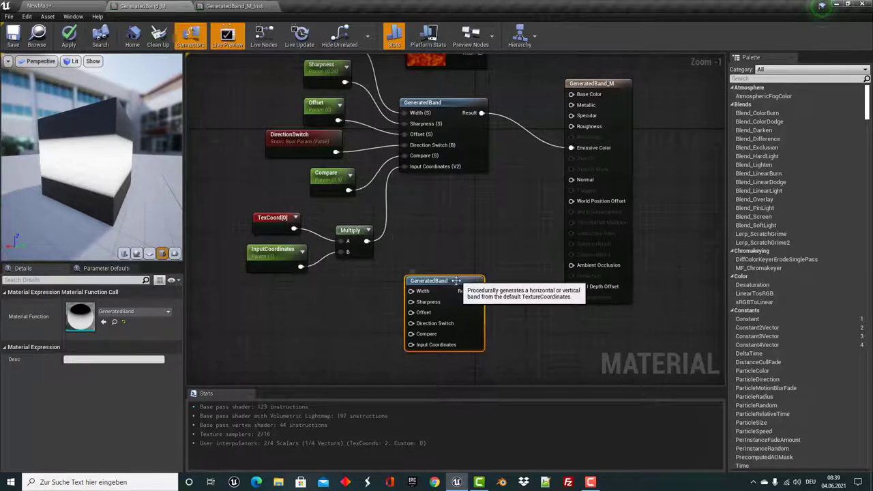
- Wire Width, Sharpness, Offset, DirectionSwitch, Compare and the Multiply output into the second GeneratedBand's pins
left_click_drag(476, 280, 490, 261)
right_click_drag(470, 261, 447, 299)
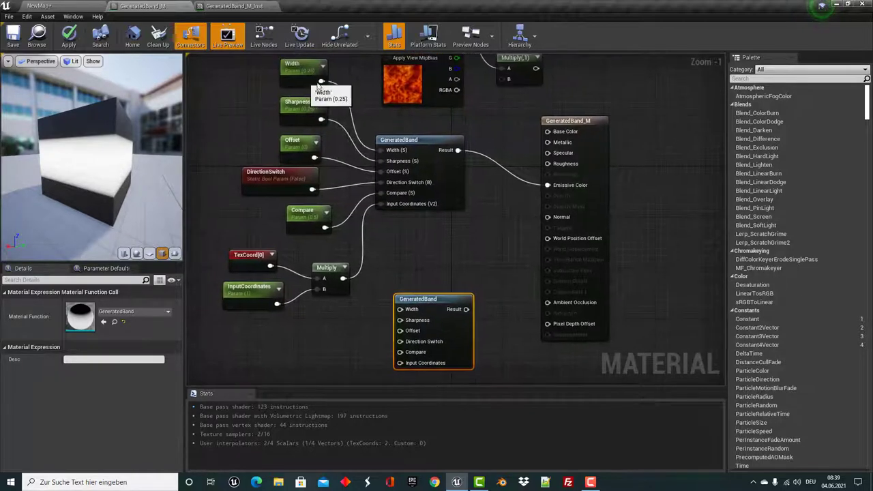
left_click_drag(321, 81, 402, 309)
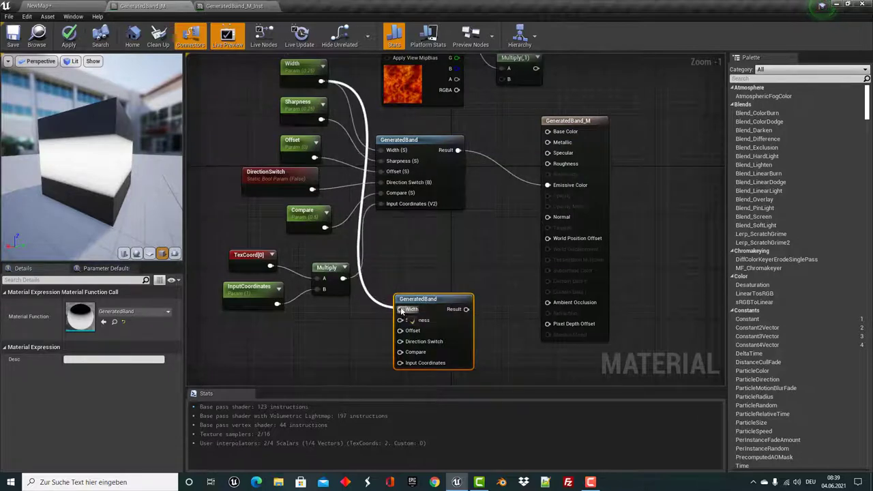
left_click_drag(322, 120, 401, 320)
left_click_drag(315, 158, 401, 331)
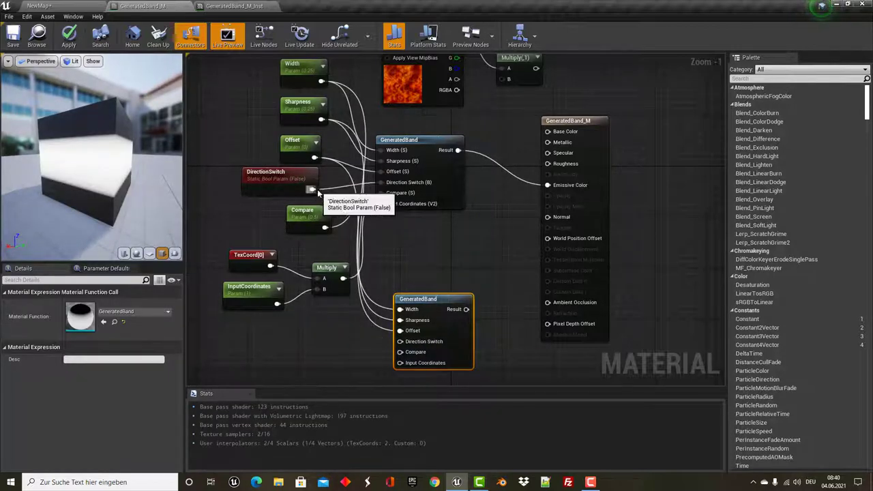
left_click_drag(312, 189, 402, 343)
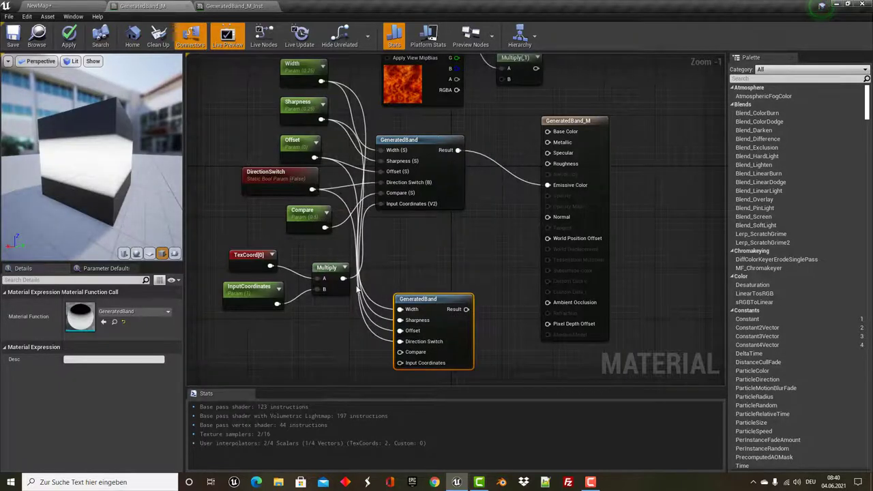
left_click_drag(324, 228, 400, 352)
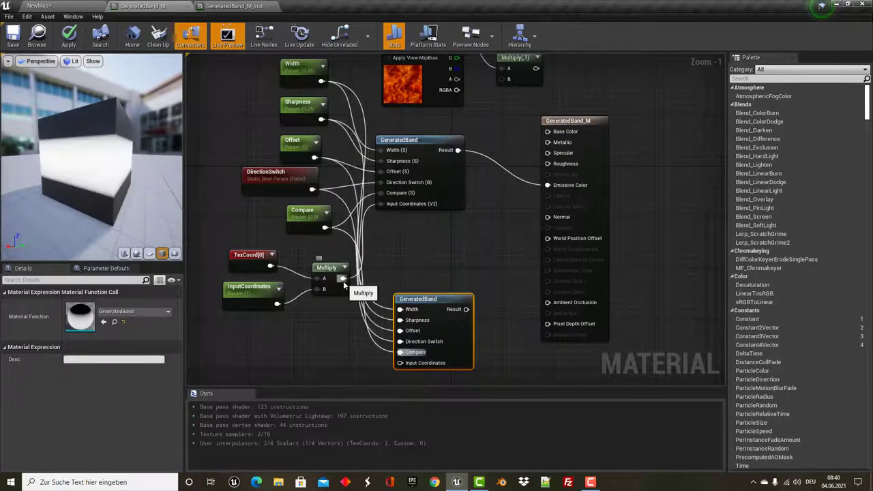
mouse_move(343, 278)
left_mouse_down()
mouse_move(403, 347)
mouse_move(400, 338)
left_mouse_up()
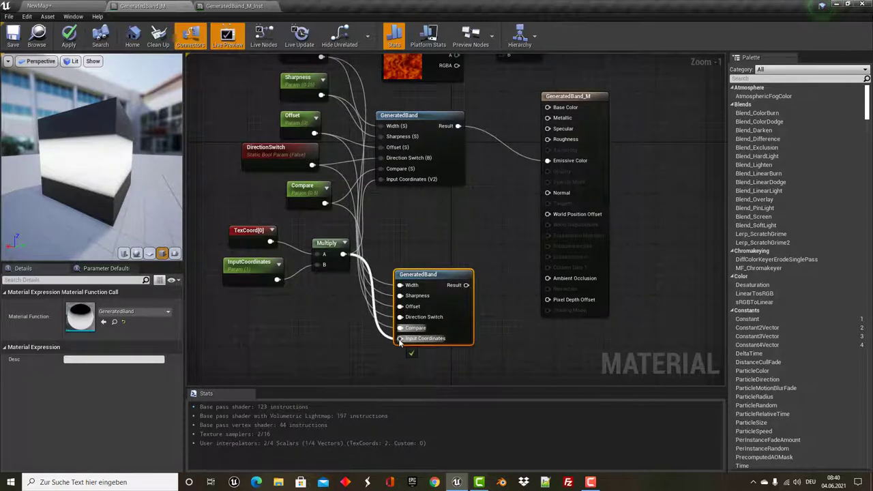
- Duplicate the DirectionSwitch parameter and wire the copy into the second band's Direction Switch
left_click(264, 157)
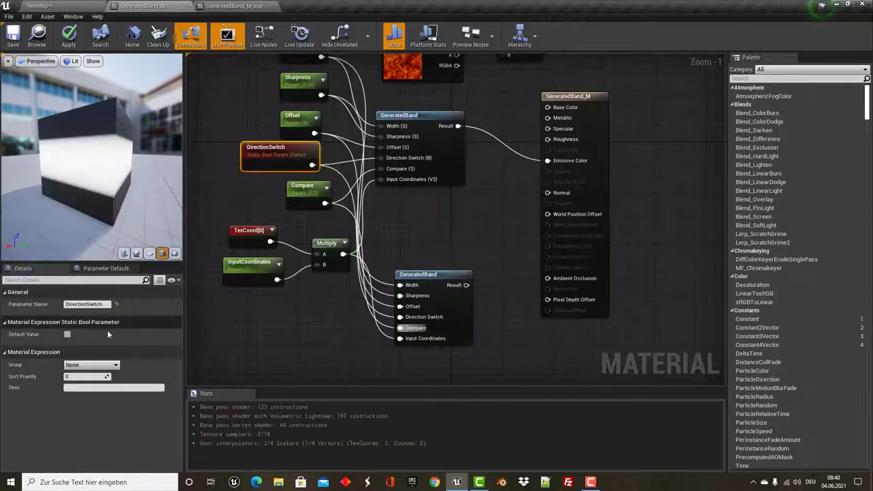
left_click(68, 335)
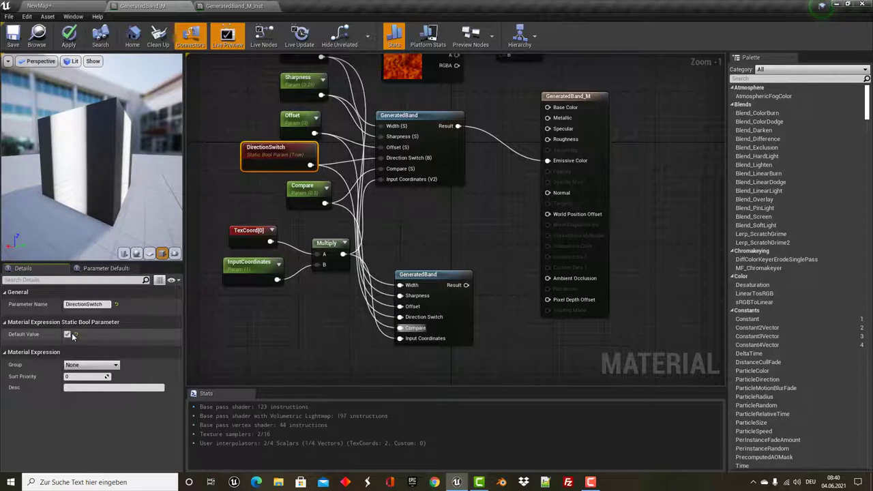
left_click(67, 334)
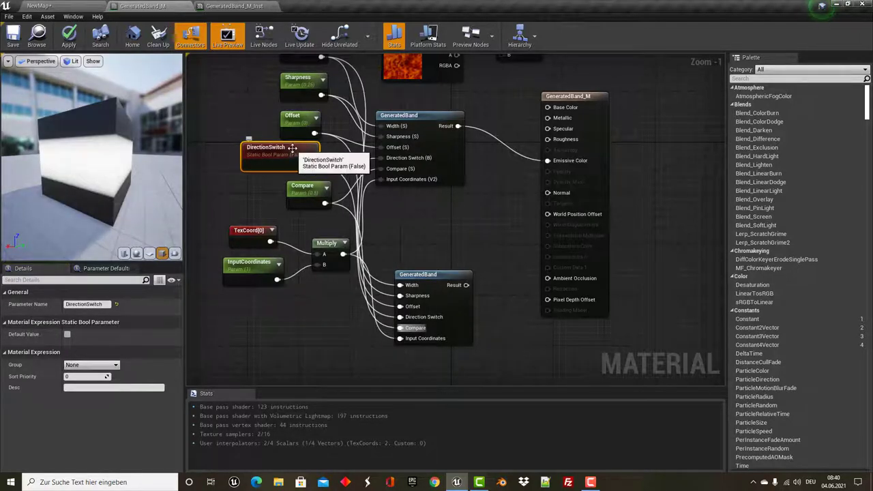
key("ctrl+w")
mouse_move(294, 150)
left_mouse_down()
mouse_move(291, 313)
mouse_move(384, 312)
left_mouse_up()
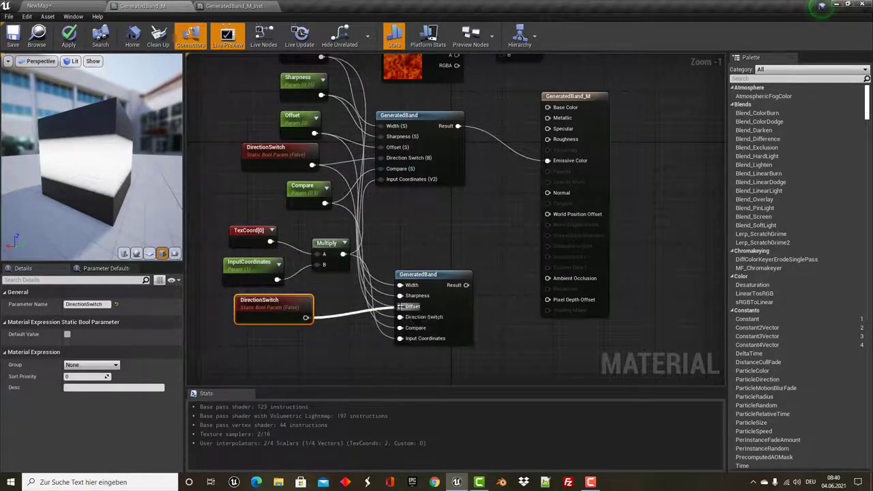
left_click_drag(305, 319, 399, 317)
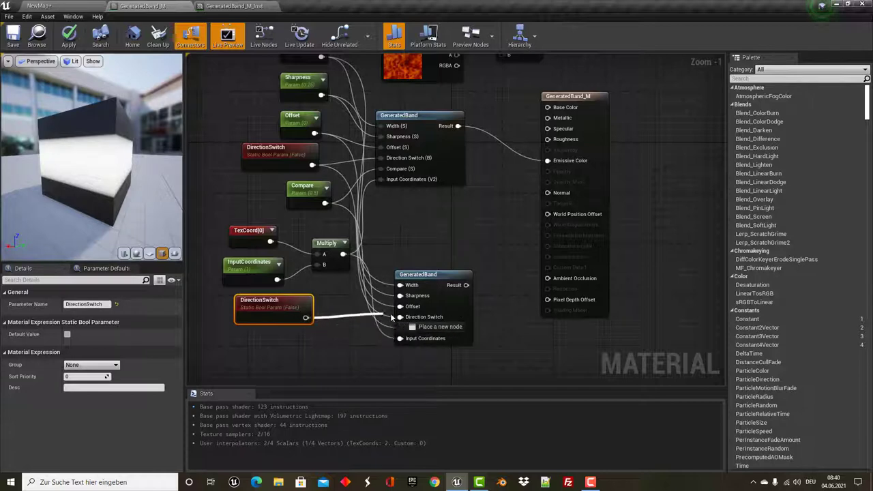
- Rename the copied switch to DirectionSwitch2 and set its default value to True
left_click(68, 334)
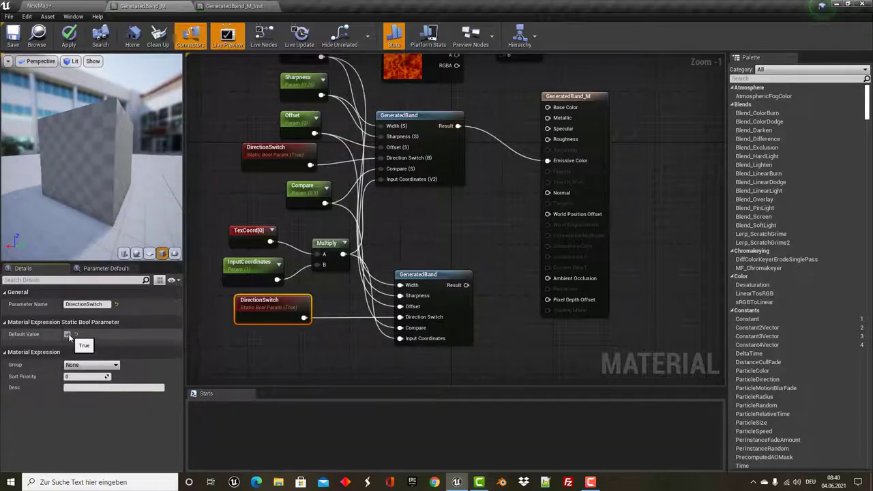
left_click(68, 334)
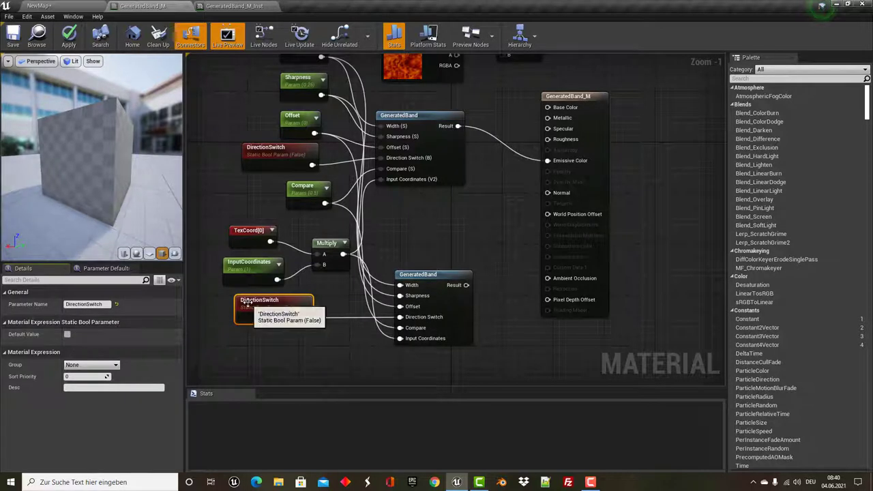
left_click(107, 305)
key("Return")
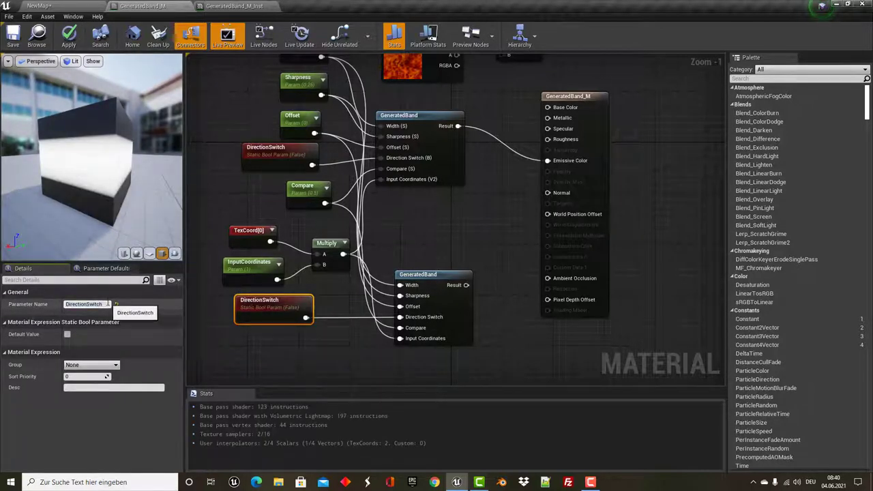
type("2")
key("Return")
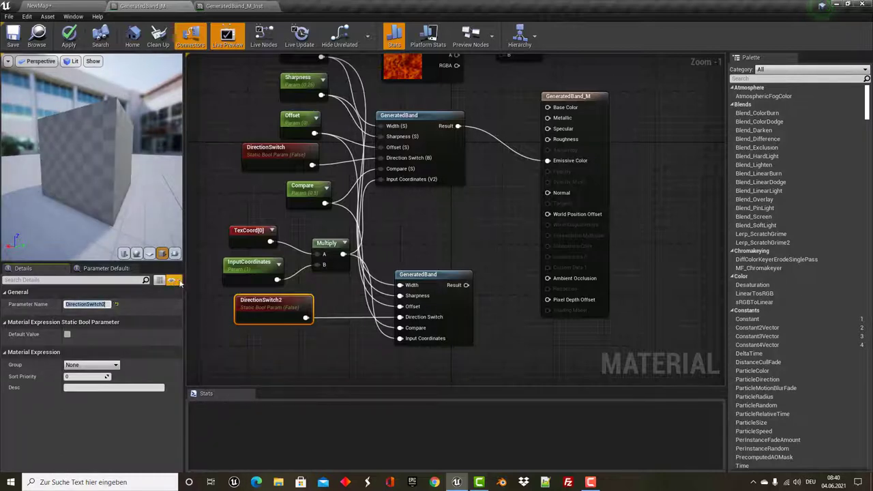
left_click(67, 335)
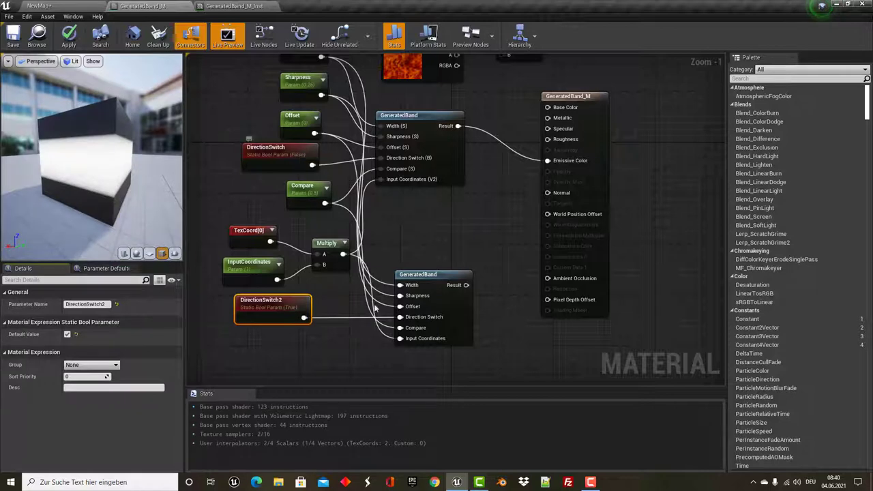
- Add an Add node taking the first band's Result in A and the second's in B, unlinking Emissive Color
right_click_drag(526, 365, 492, 359)
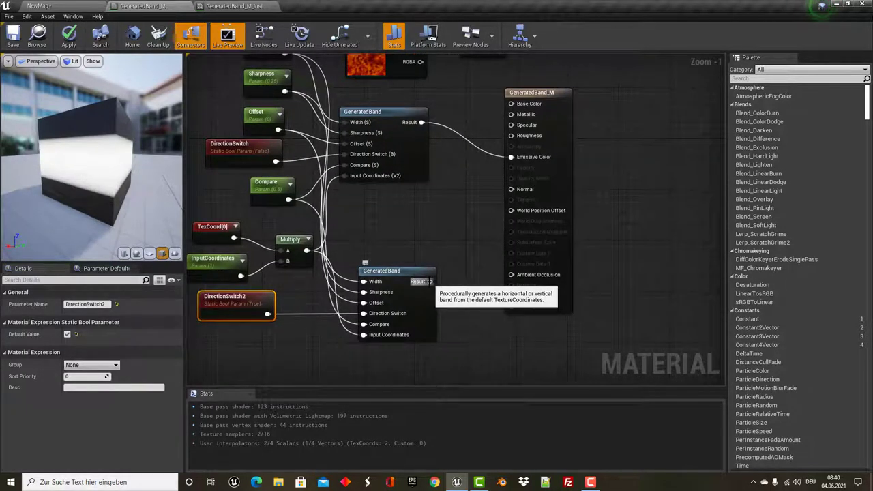
left_click_drag(522, 89, 598, 102)
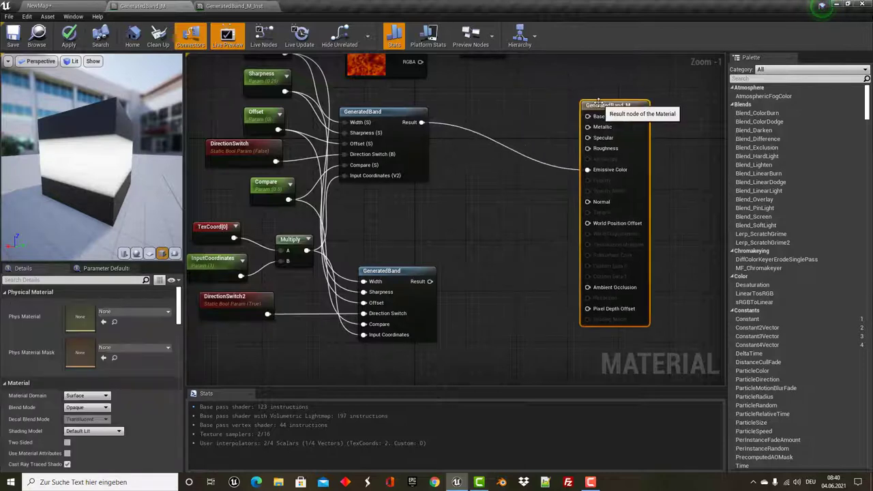
left_click_drag(430, 281, 587, 170)
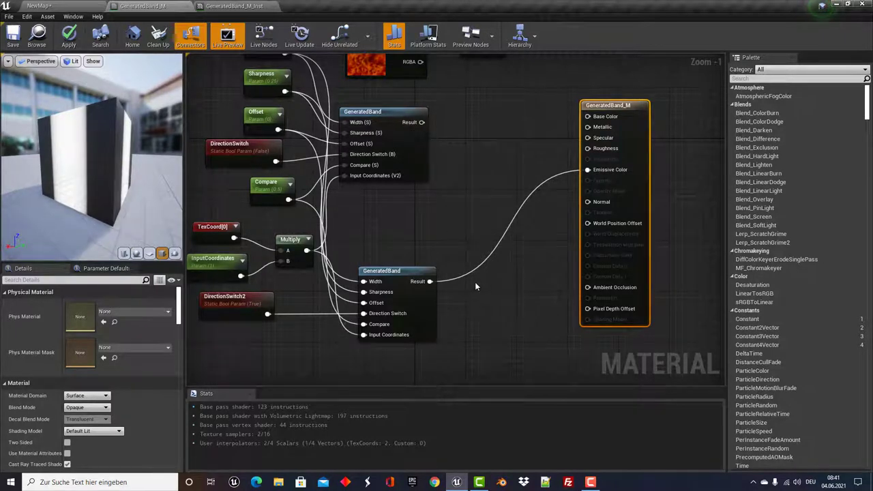
left_click(474, 222)
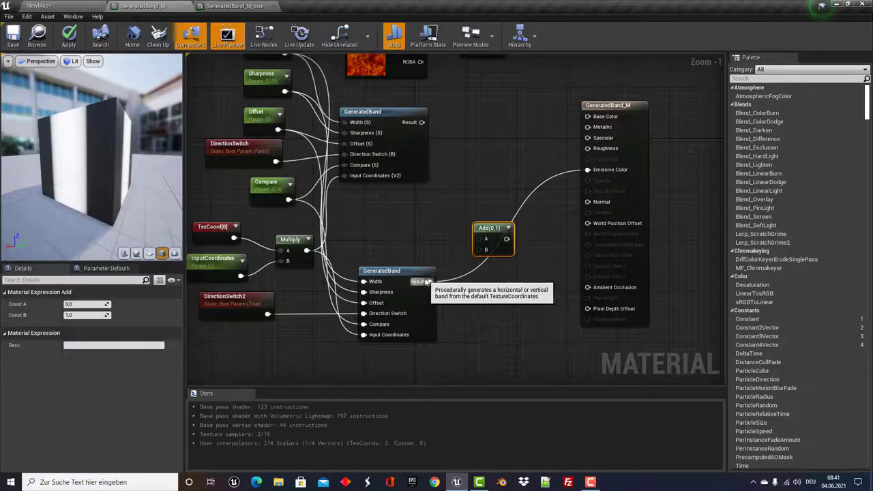
left_click_drag(427, 282, 486, 250)
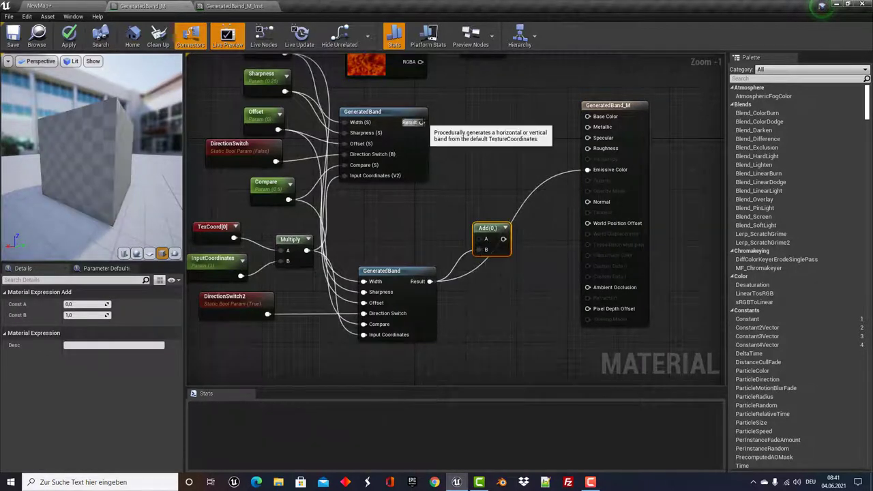
mouse_move(421, 122)
left_mouse_down()
mouse_move(484, 239)
mouse_move(457, 214)
left_mouse_up()
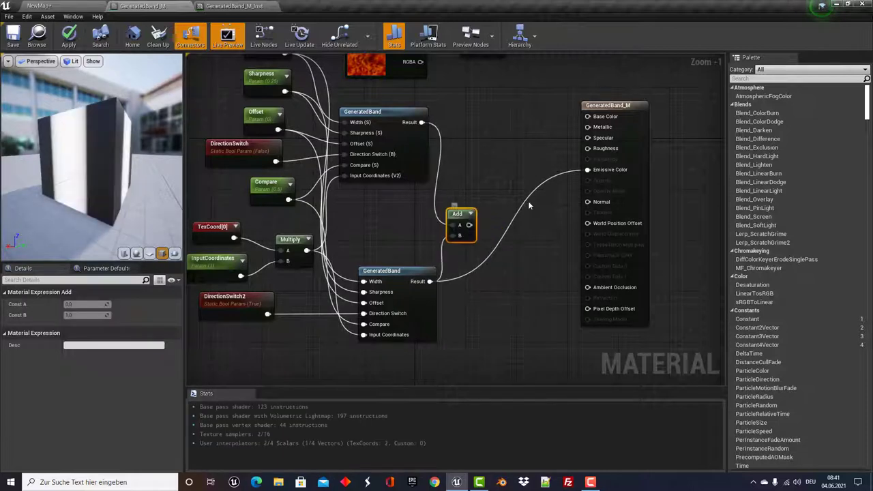
left_click(509, 232, "alt")
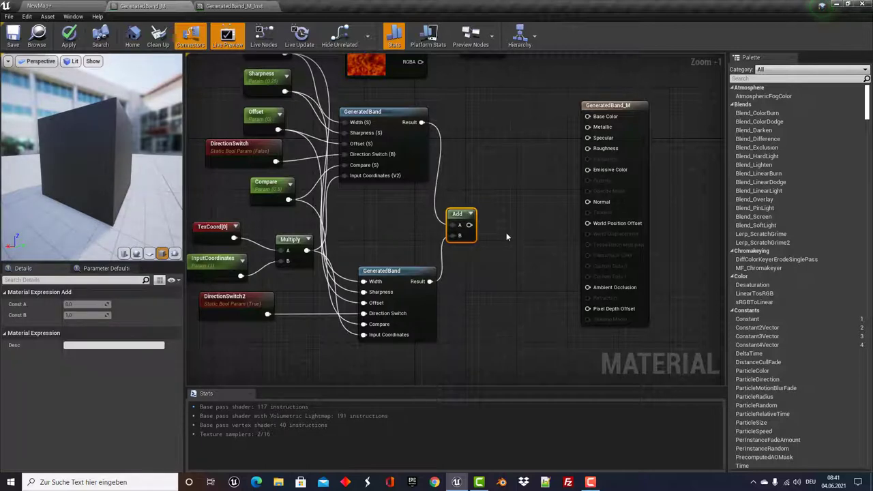
- Place a Clamp node after the Add node and wire its output into Emissive Color
right_click(506, 236)
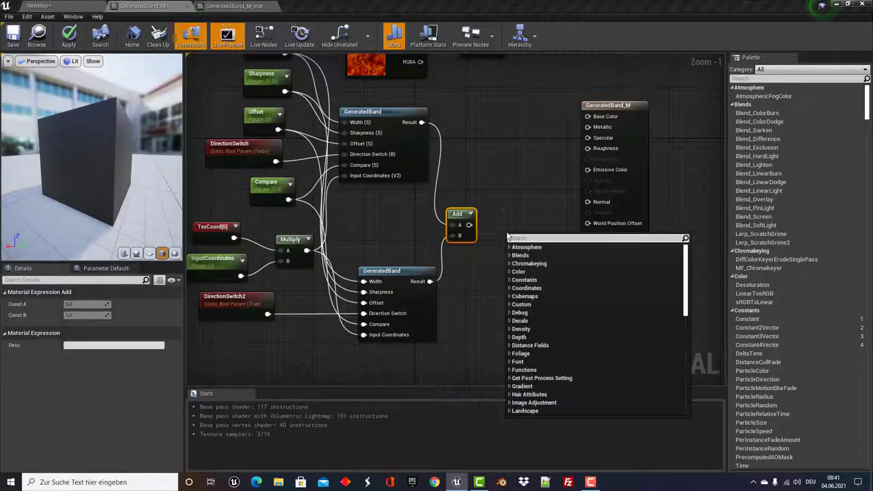
type("clamp")
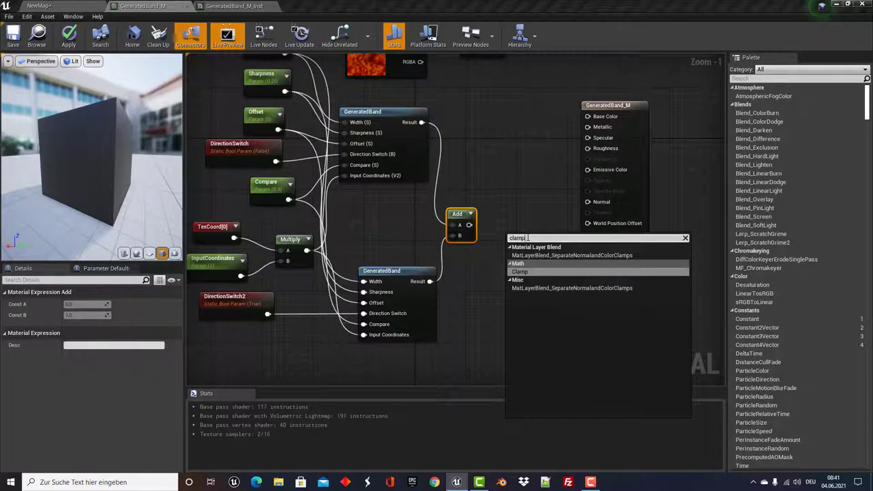
key("Return")
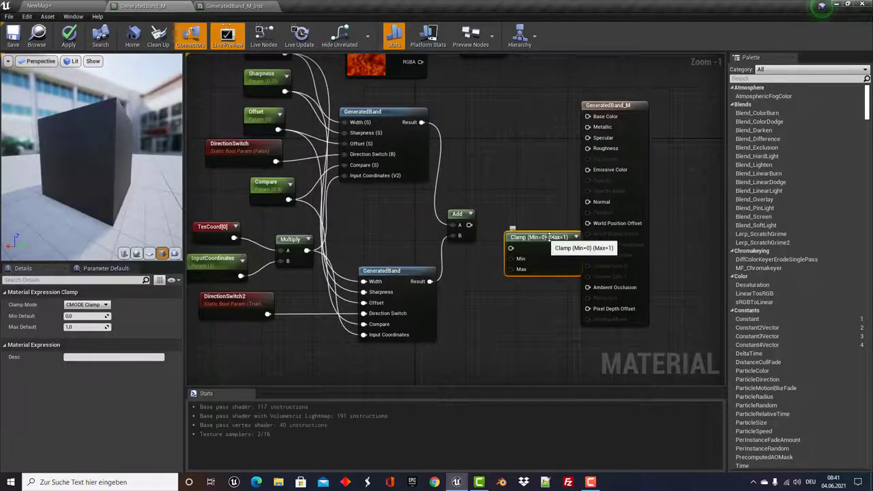
left_click_drag(549, 237, 535, 227)
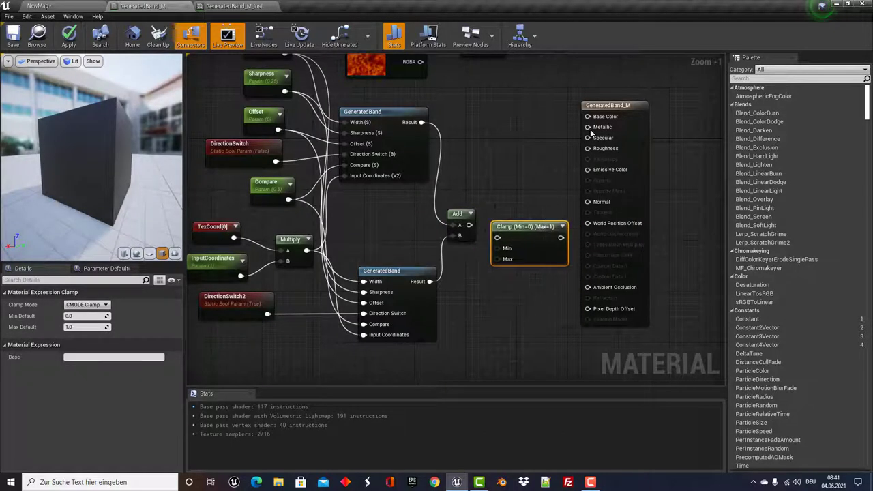
left_click_drag(607, 105, 645, 106)
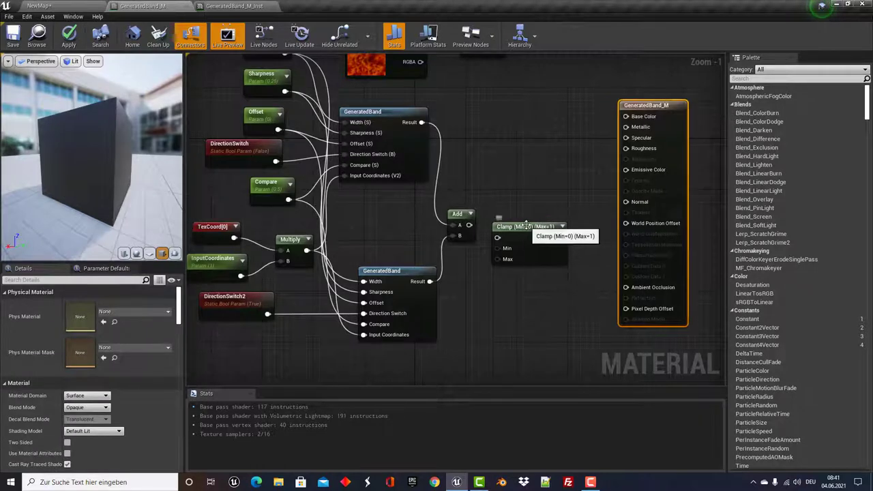
mouse_move(526, 238)
left_mouse_down()
mouse_move(531, 226)
mouse_move(503, 225)
left_mouse_up()
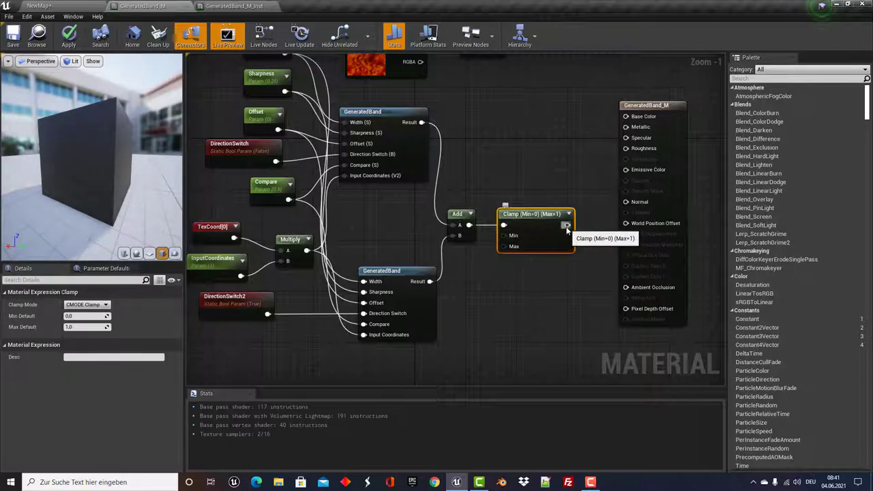
left_click_drag(567, 225, 625, 169)
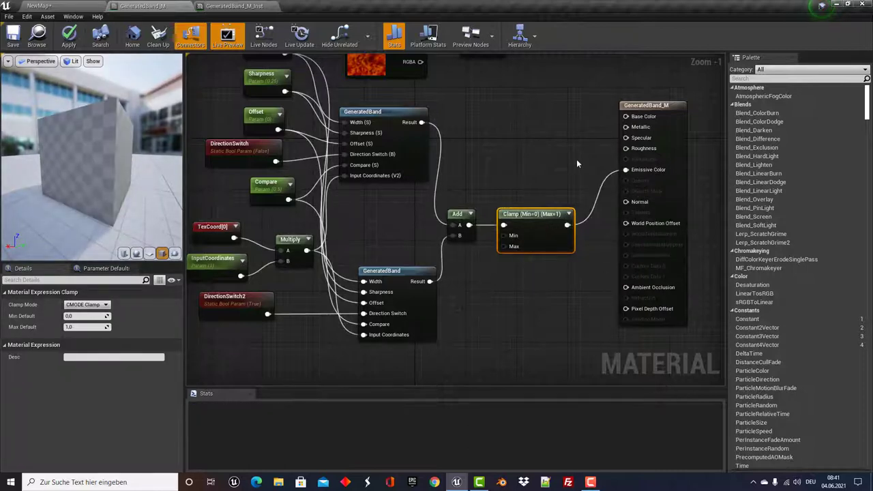
- Inspect the patterned cube preview, save the material, and reopen GeneratedBand_M_Inst
mouse_move(60, 176)
left_mouse_down()
mouse_move(89, 171)
mouse_move(48, 143)
left_mouse_up()
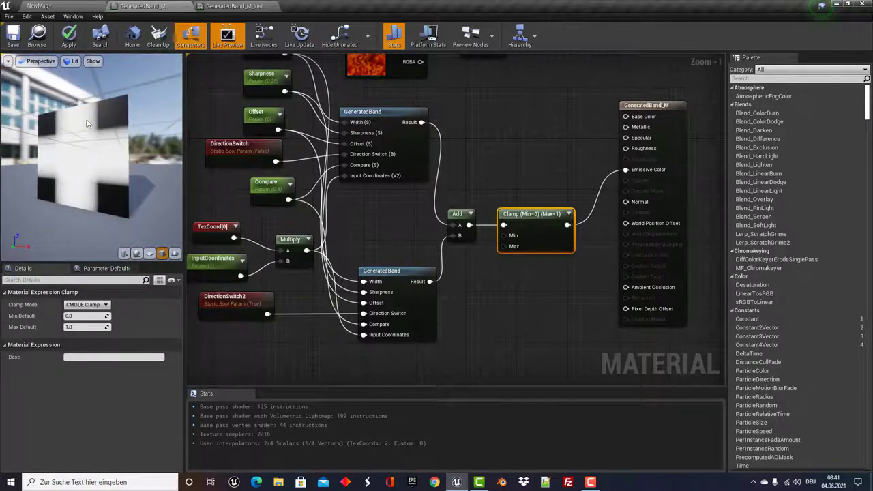
mouse_move(76, 165)
left_mouse_down()
mouse_move(113, 136)
mouse_move(82, 143)
left_mouse_up()
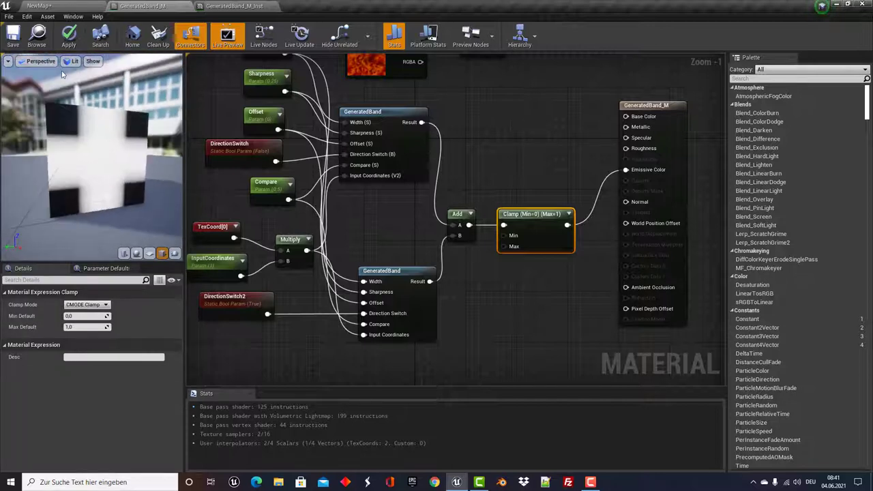
left_click(12, 38)
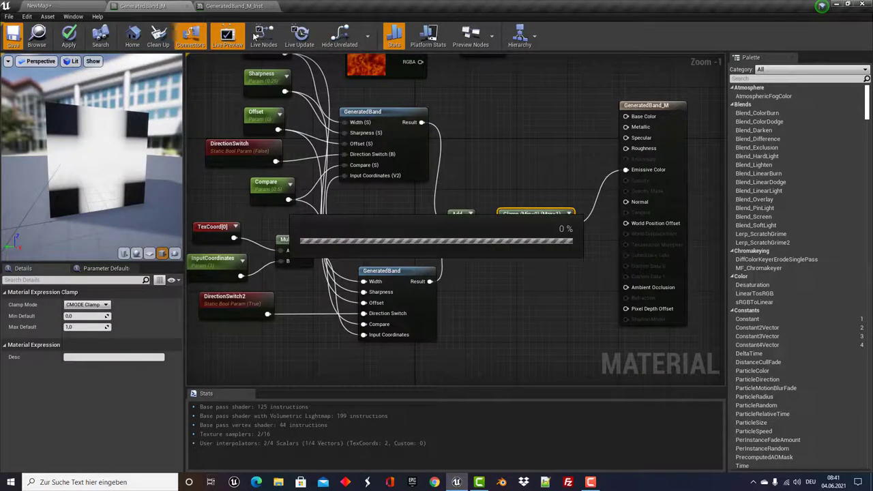
left_click(227, 6)
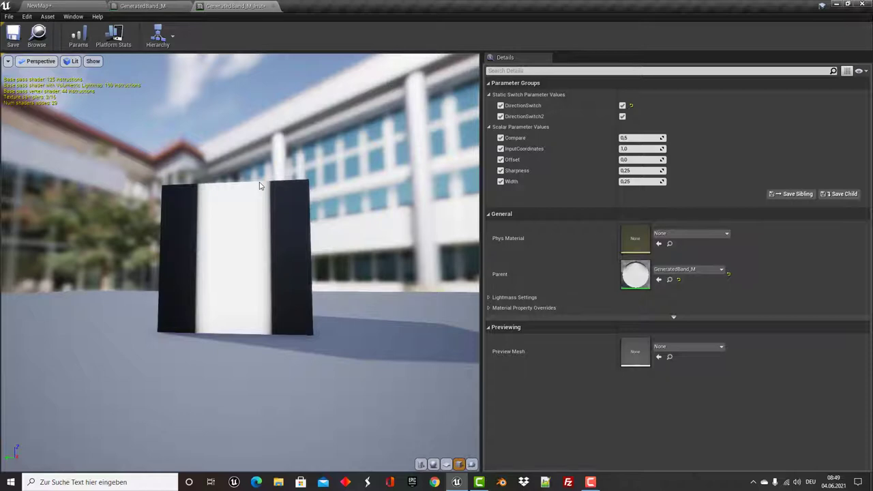
- Uncheck DirectionSwitch2 and try InputCoordinates 6.0 and 2.0 before returning it to 1.0
left_click_drag(249, 324, 242, 319)
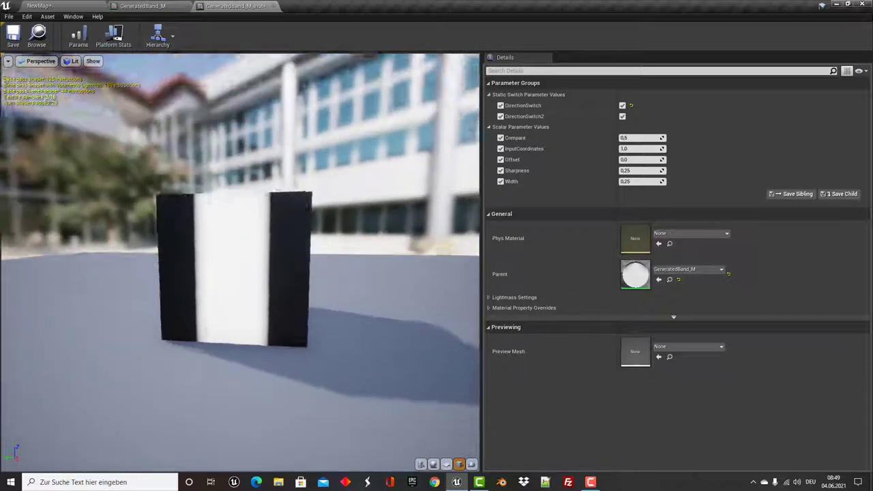
left_click_drag(237, 232, 232, 230)
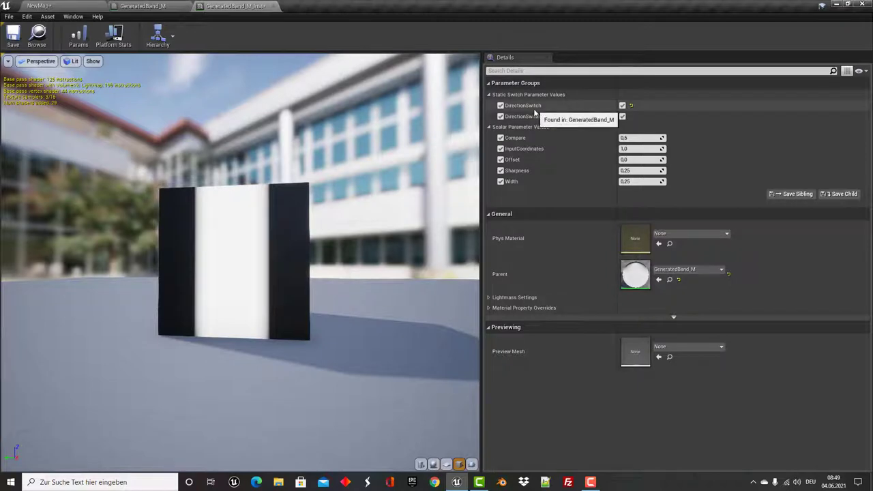
left_click(622, 117)
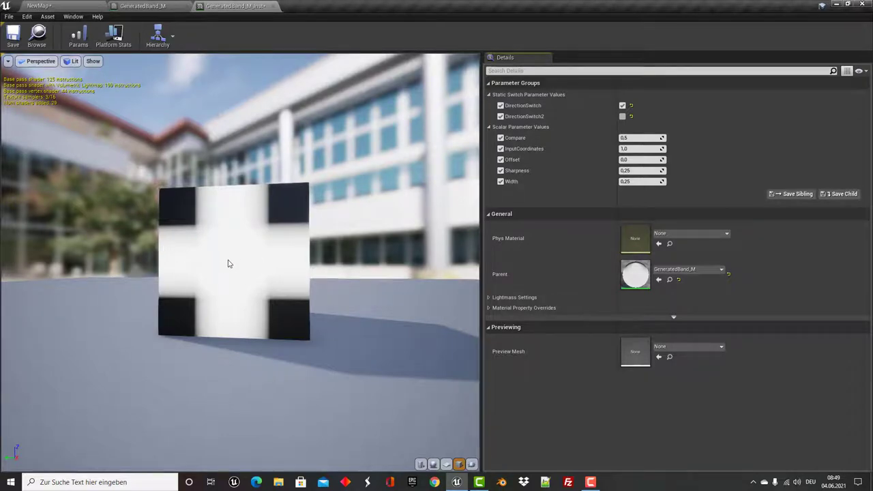
left_click_drag(228, 265, 236, 259)
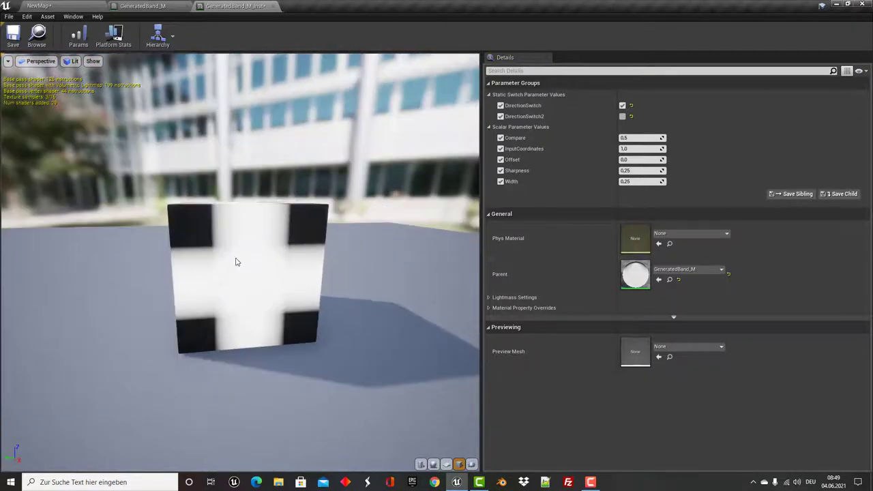
left_click(645, 149)
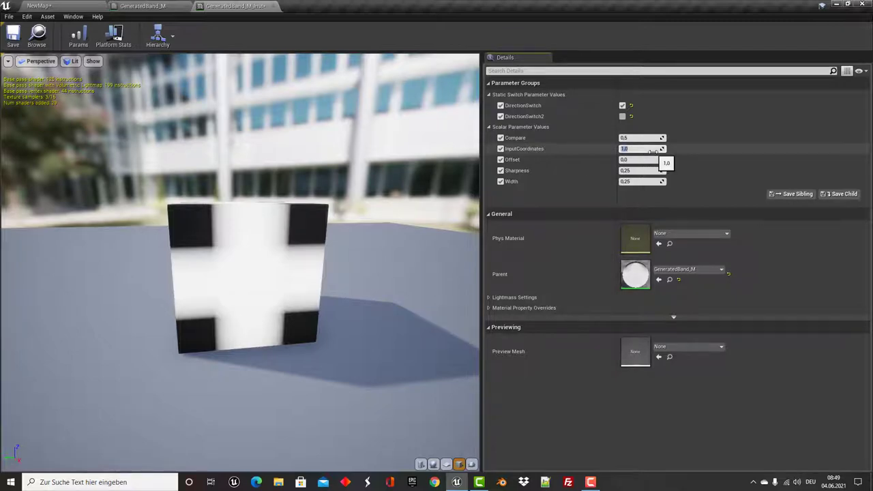
type("0")
type("6")
key("Return")
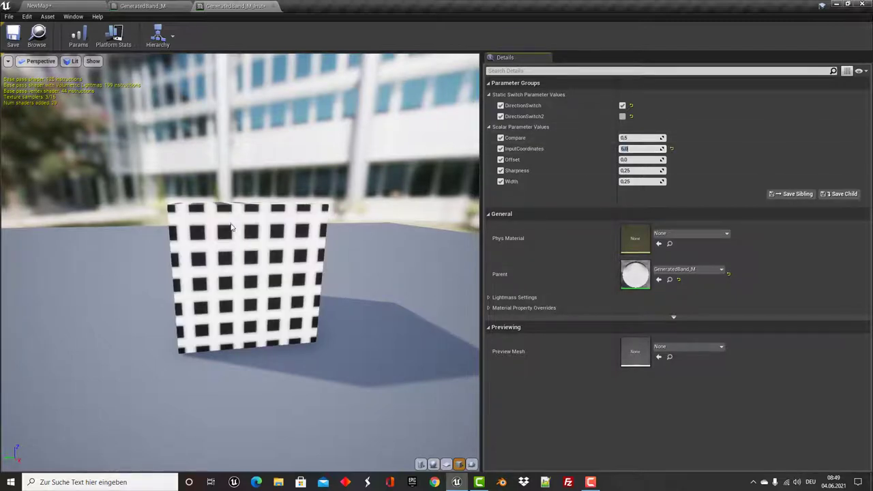
mouse_move(232, 227)
left_mouse_down()
mouse_move(205, 254)
mouse_move(96, 261)
left_mouse_up()
type("2")
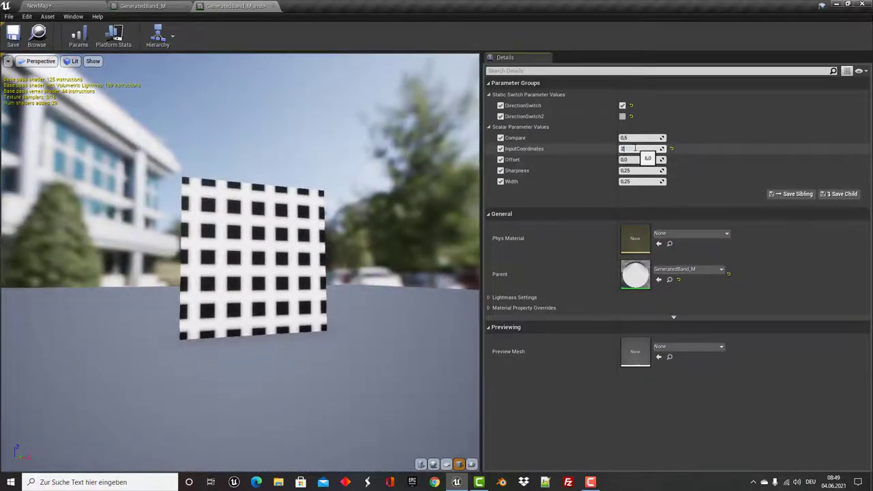
key("Return")
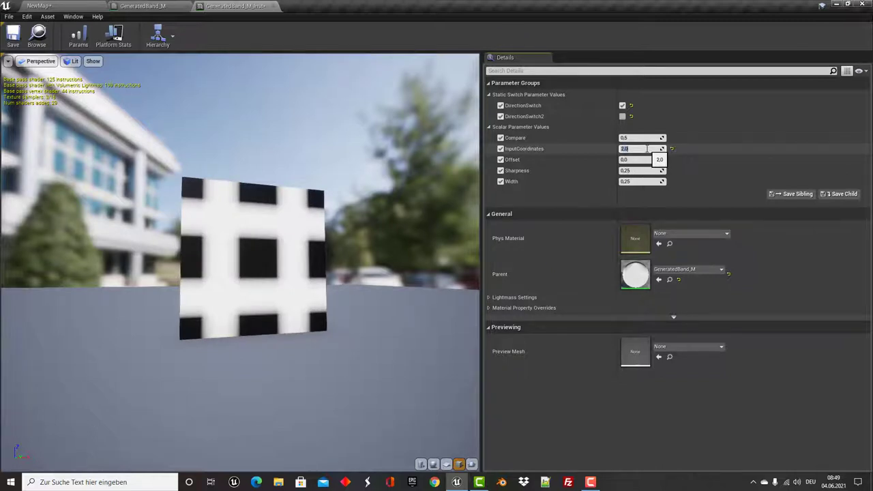
left_click(629, 157)
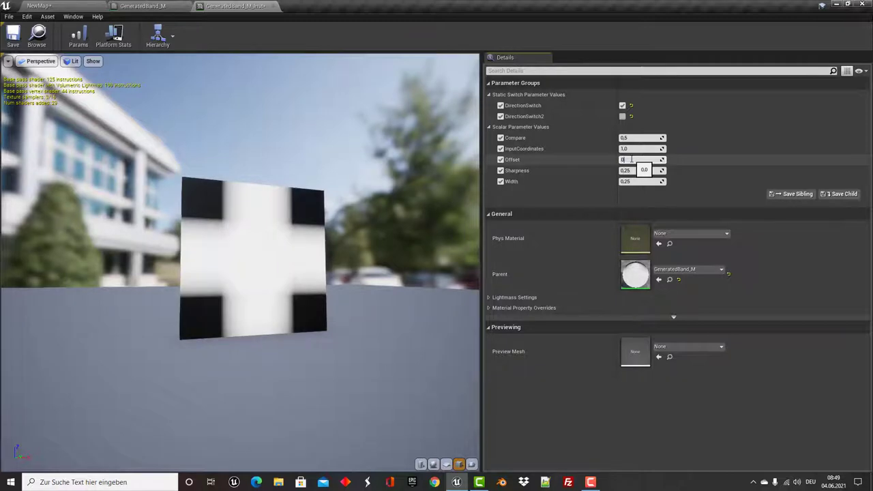
type(",5")
- Enter Offset 0.5 and Sharpness 2.0, raise InputCoordinates to 6.0, and orbit the gridded cube
key("Return")
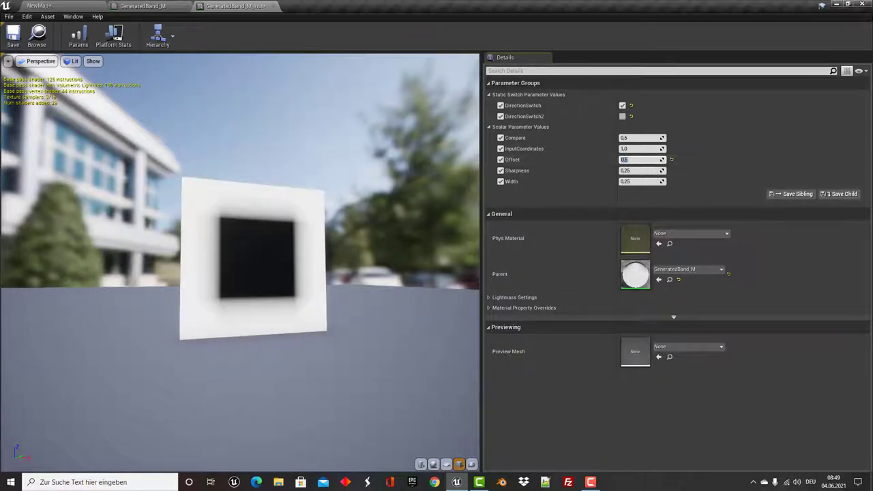
left_click_drag(298, 262, 252, 259)
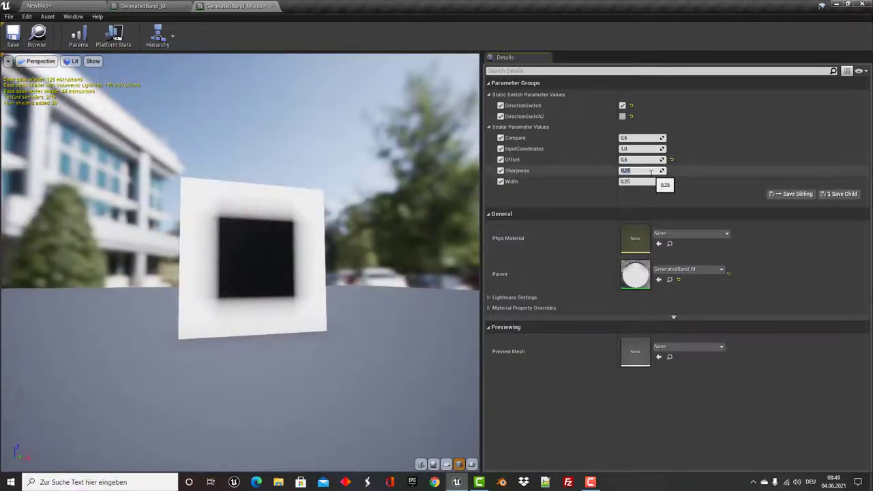
left_click(643, 171)
type("2")
key("Return")
mouse_move(279, 255)
left_mouse_down()
mouse_move(253, 249)
mouse_move(272, 152)
left_mouse_up()
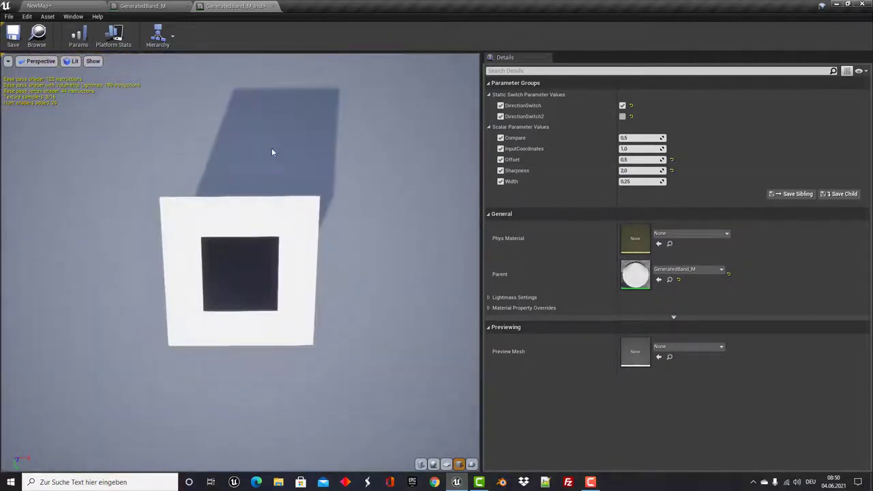
mouse_move(240, 203)
left_mouse_down()
mouse_move(246, 190)
mouse_move(250, 316)
mouse_move(264, 307)
mouse_move(244, 257)
mouse_move(259, 259)
left_mouse_up()
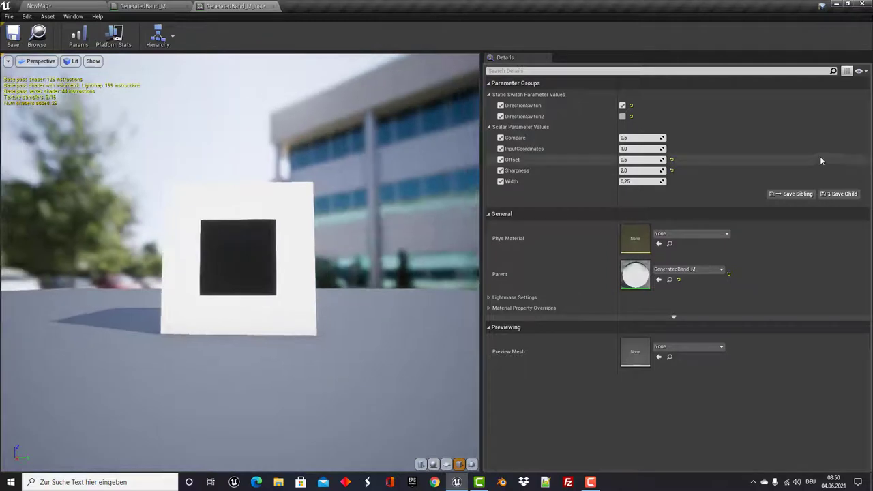
left_click_drag(626, 148, 668, 145)
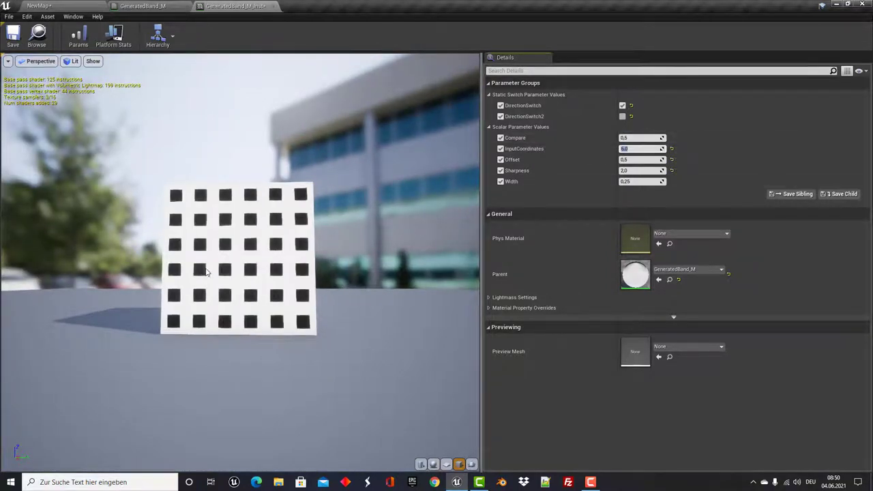
left_click_drag(208, 272, 144, 276)
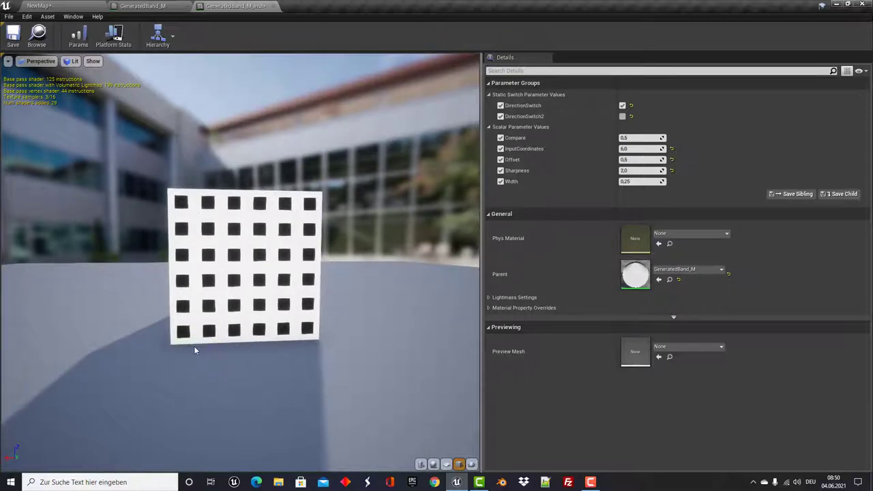
left_click_drag(269, 305, 117, 277)
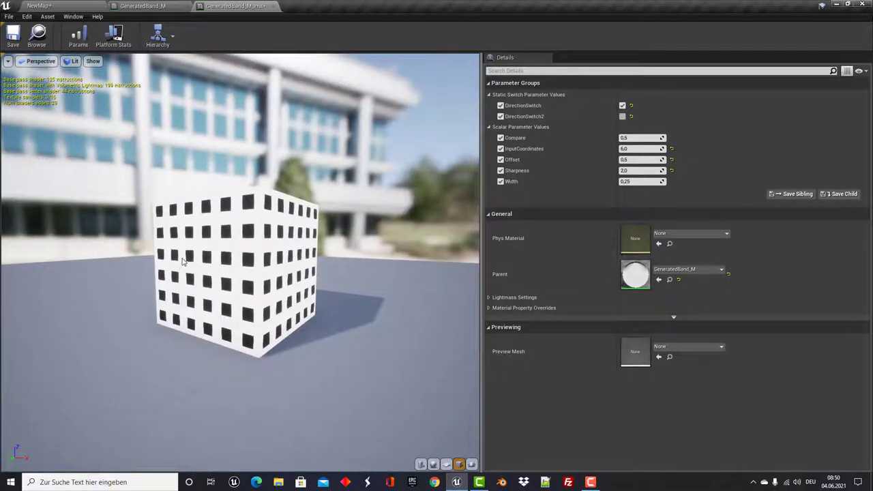
mouse_move(183, 261)
left_mouse_down()
mouse_move(190, 285)
mouse_move(193, 233)
left_mouse_up()
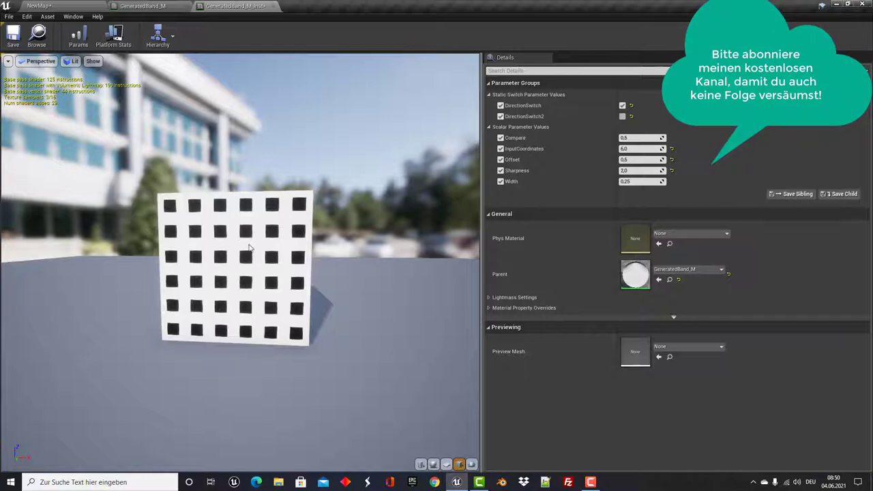
- Orbit the preview to view the 6×6 gridded cube from above, then switch to GeneratedBand_M
mouse_move(220, 308)
left_mouse_down()
mouse_move(276, 302)
mouse_move(232, 300)
mouse_move(306, 254)
left_mouse_up()
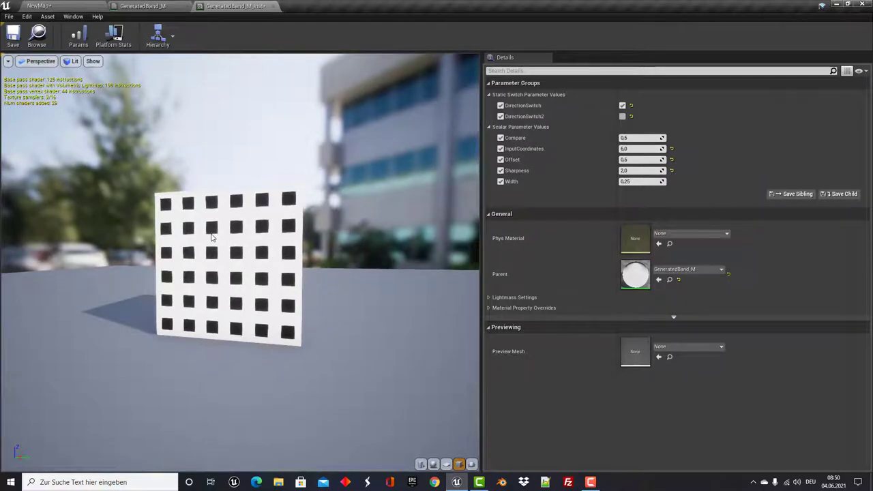
left_click_drag(214, 236, 246, 225)
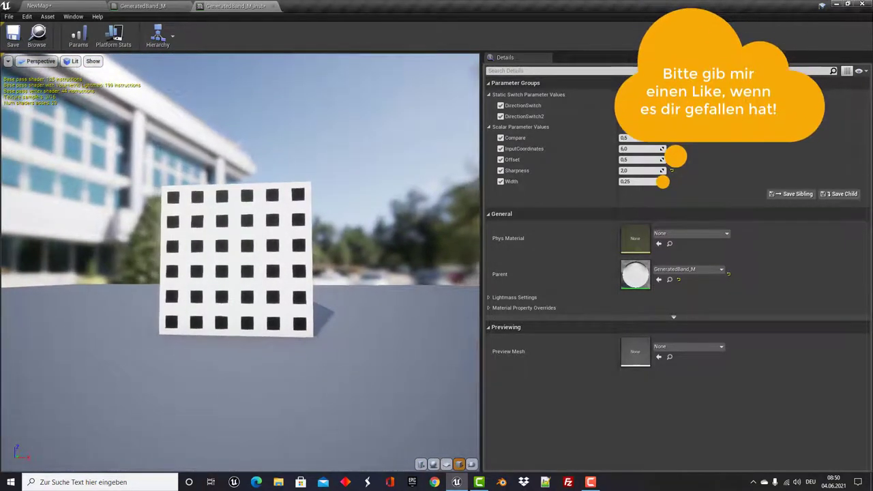
left_click(143, 5)
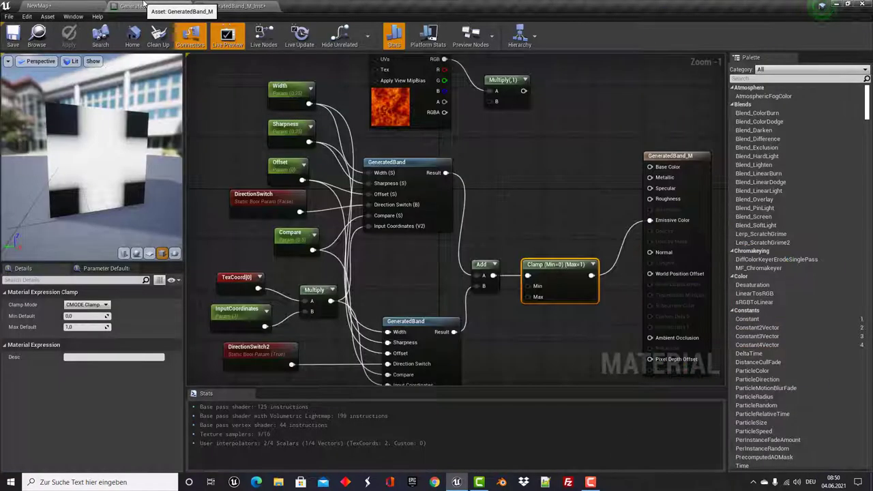